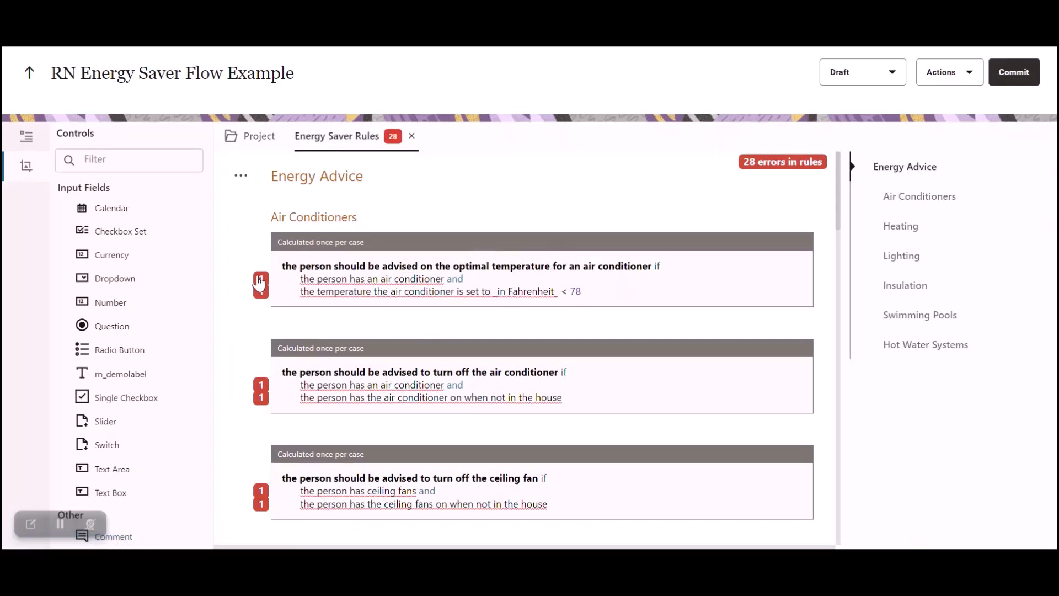
pyautogui.moveTo(260, 286)
pyautogui.click(476, 333)
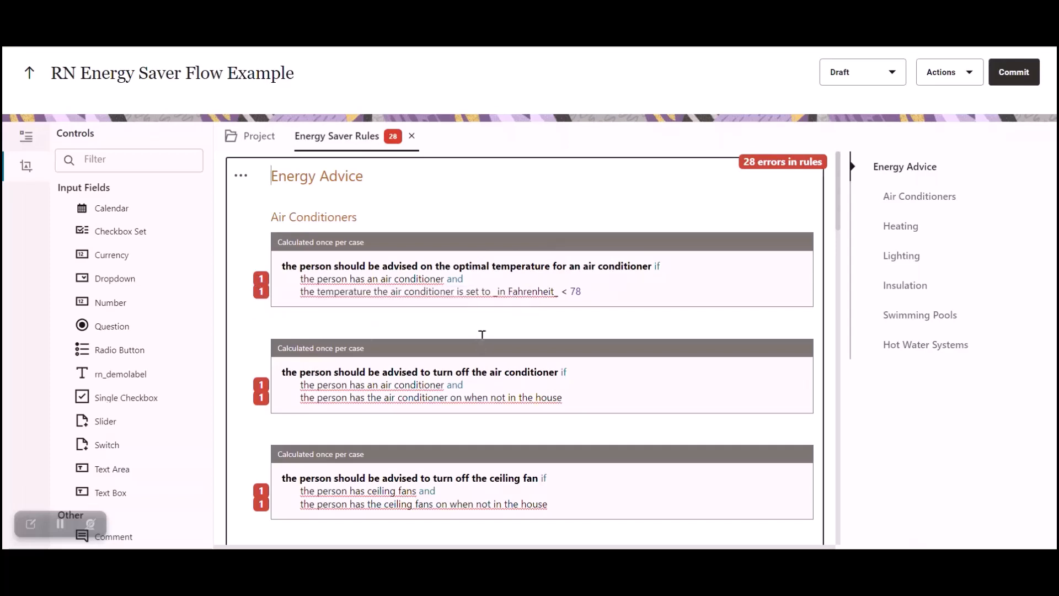
pyautogui.click(303, 280)
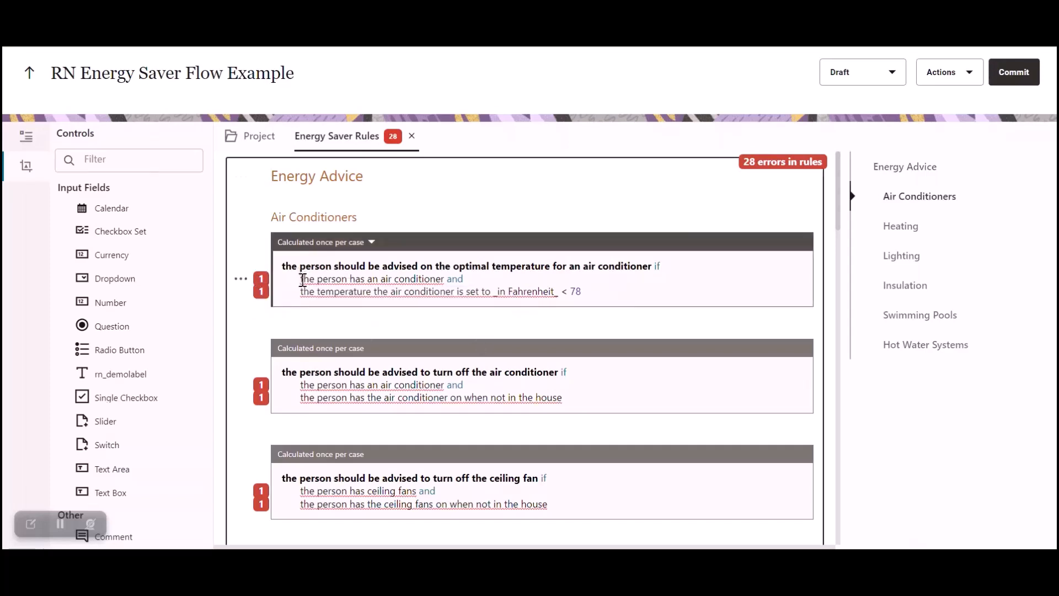
# Open the project's Flow document and select its Main section
pyautogui.click(256, 136)
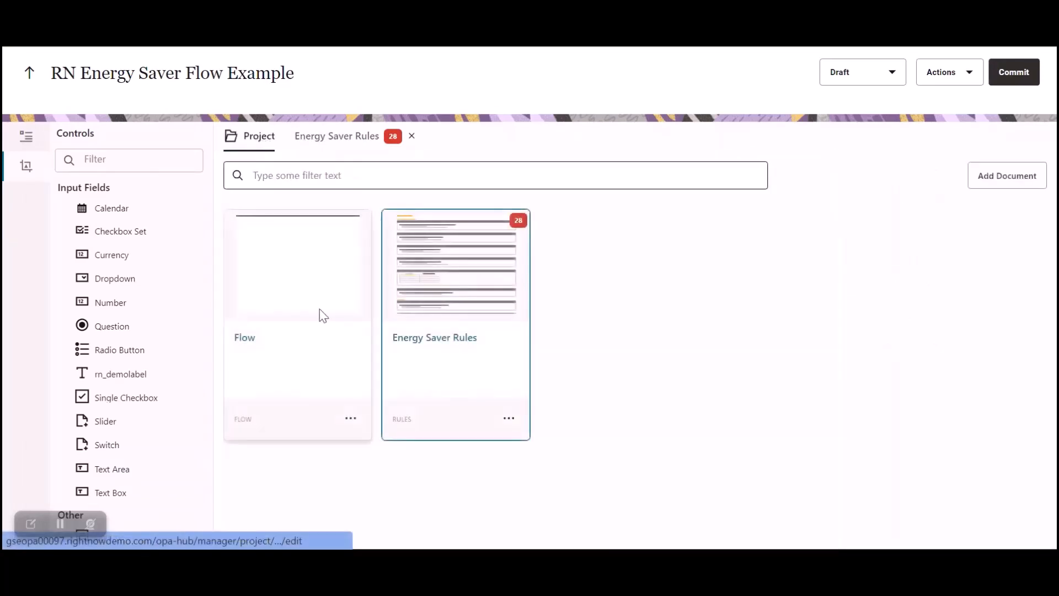
pyautogui.click(303, 296)
pyautogui.click(295, 190)
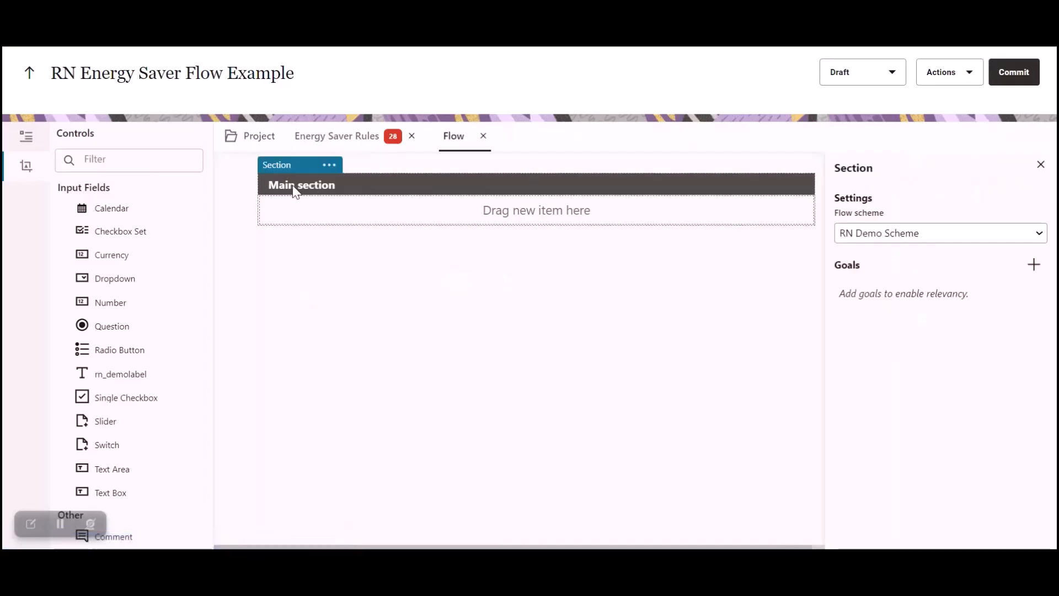
# Add a new page to the Main section and open its caption for editing
pyautogui.scroll(-5, 121, 234)
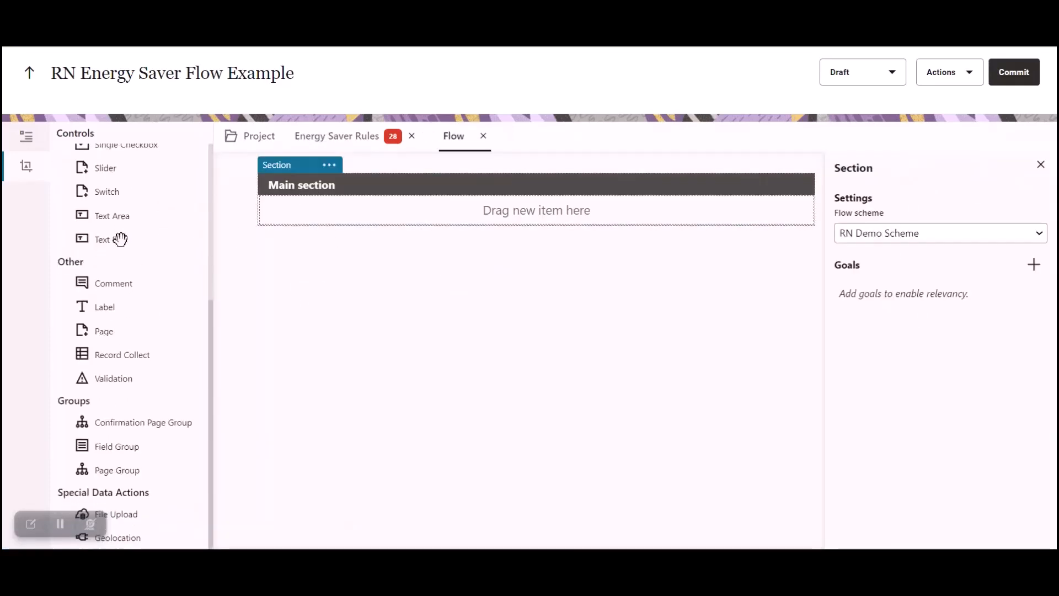
pyautogui.moveTo(106, 336); pyautogui.dragTo(334, 221)
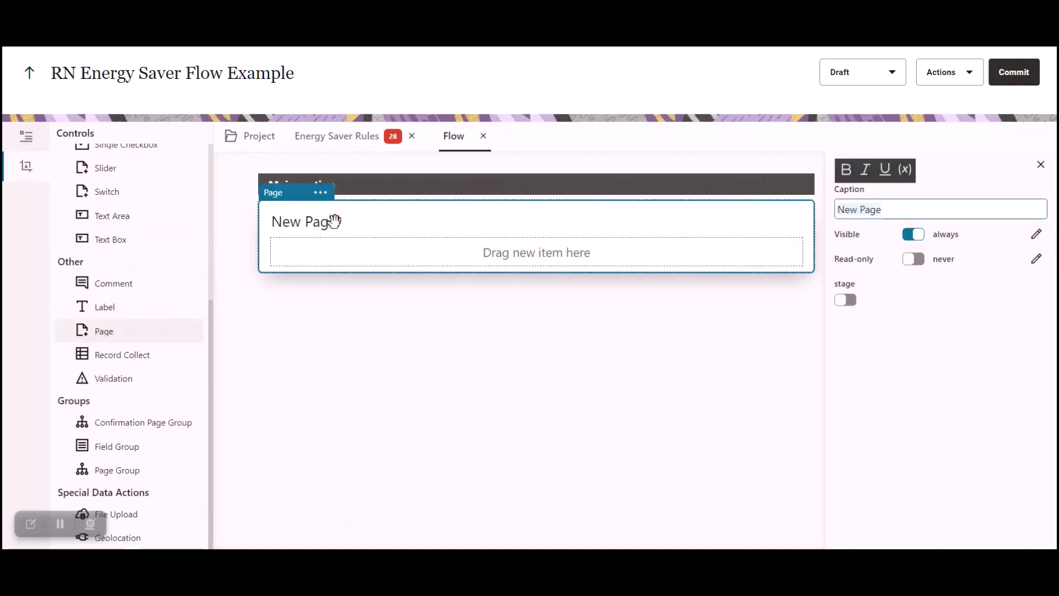
pyautogui.click(331, 221)
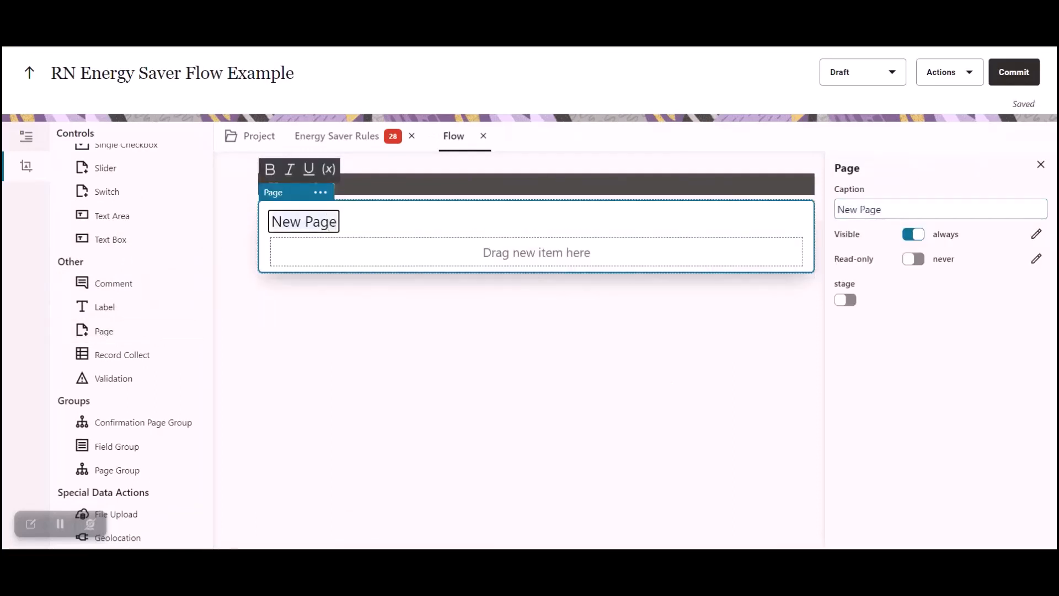
# Switch to Policy Modeling, open the EnergySaver project and display its interview screens
pyautogui.hotkey('alt', 'Tab')
pyautogui.hotkey('alt', 'Tab')
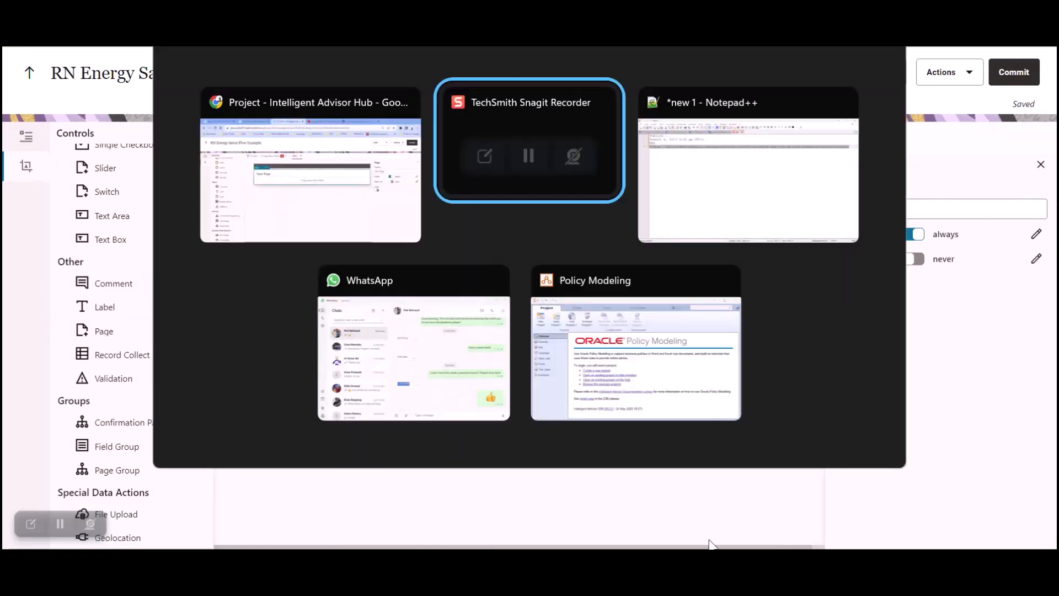
pyautogui.click(670, 301)
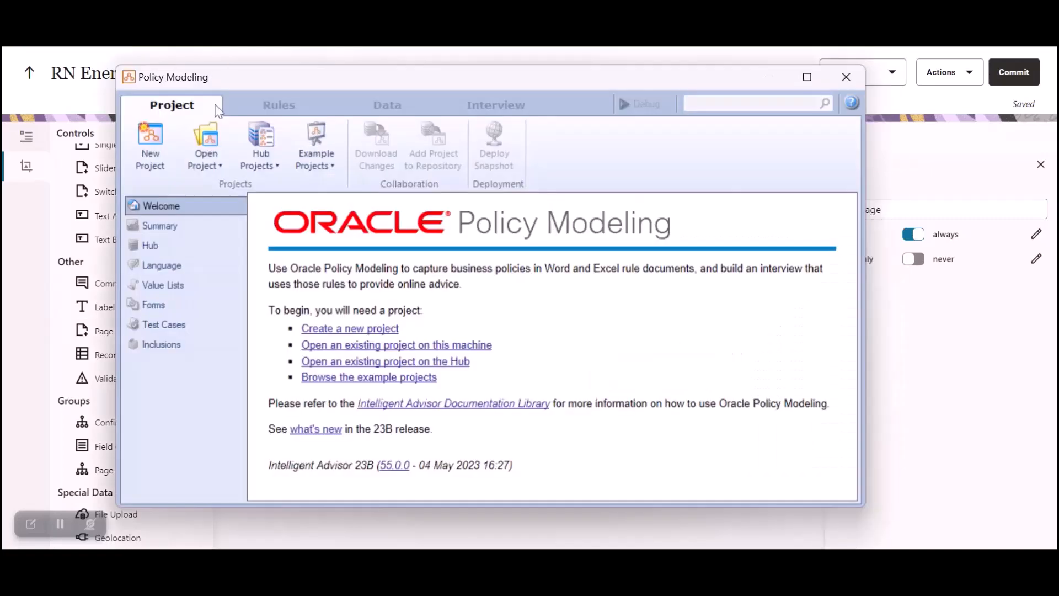
pyautogui.click(206, 146)
pyautogui.click(237, 257)
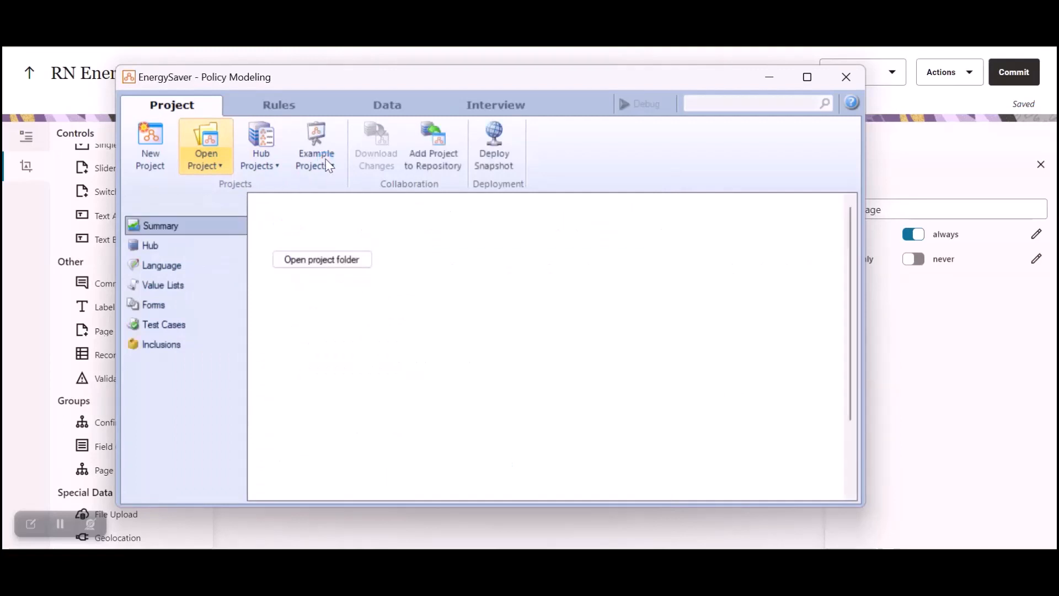
pyautogui.click(301, 113)
pyautogui.click(387, 106)
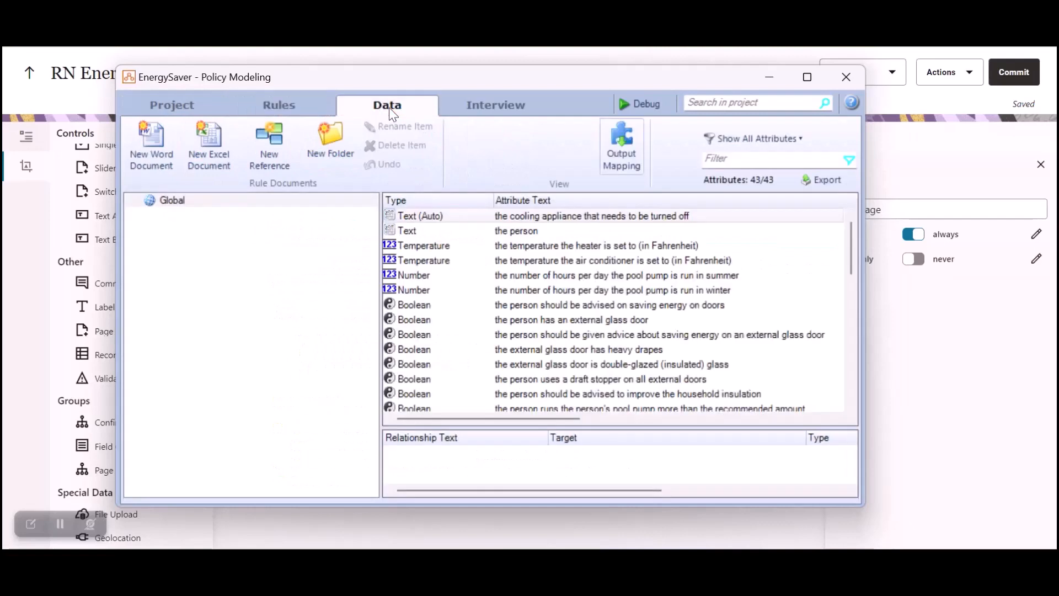
pyautogui.click(491, 106)
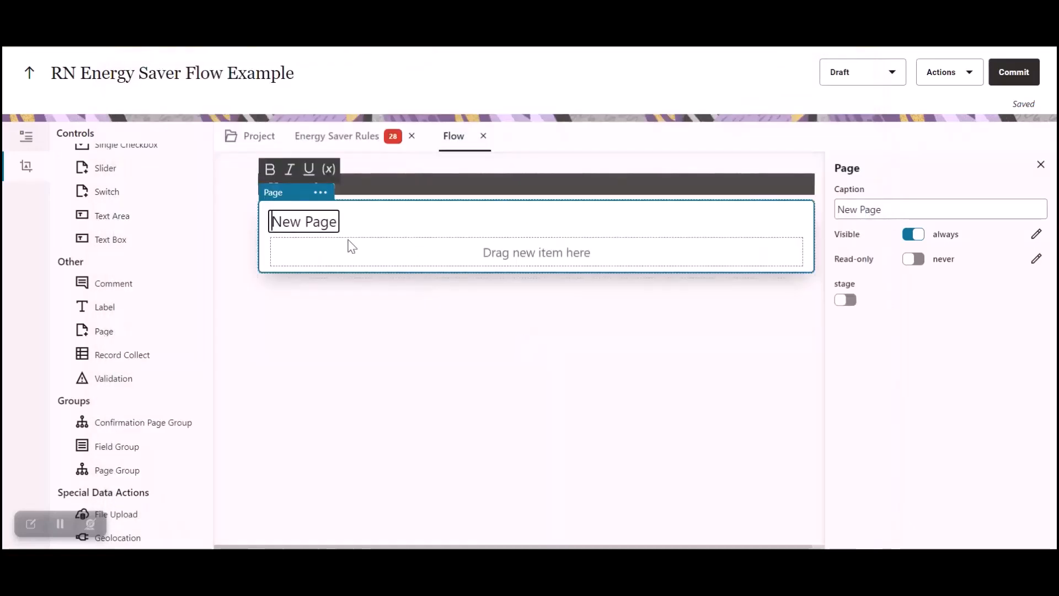
# Back in the flow, set the new page's caption to "Energy Saver"
pyautogui.hotkey('ctrl', 'a')
pyautogui.write('Energ')
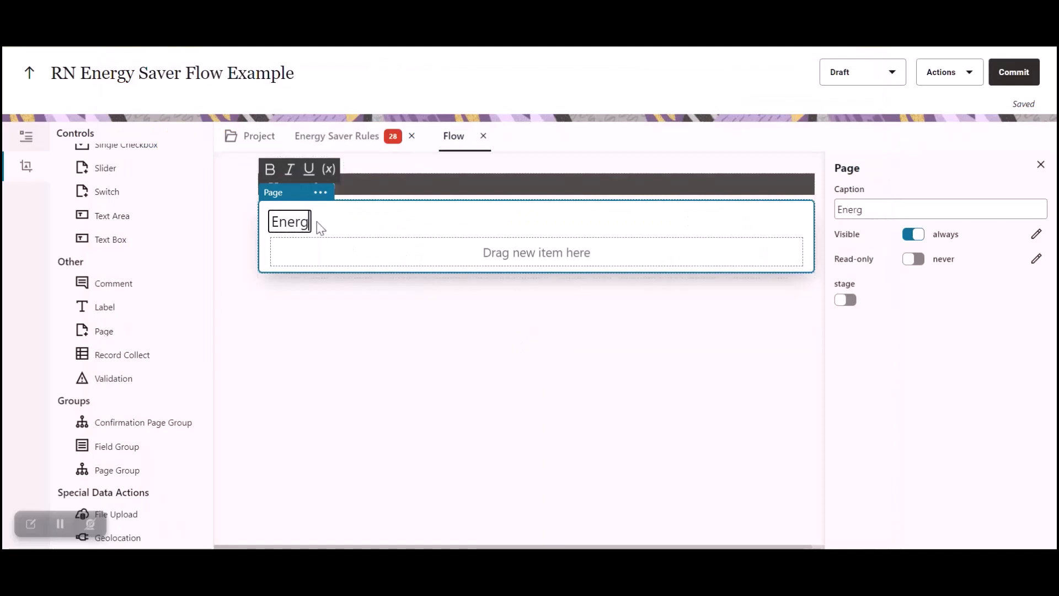
pyautogui.write('y Saver')
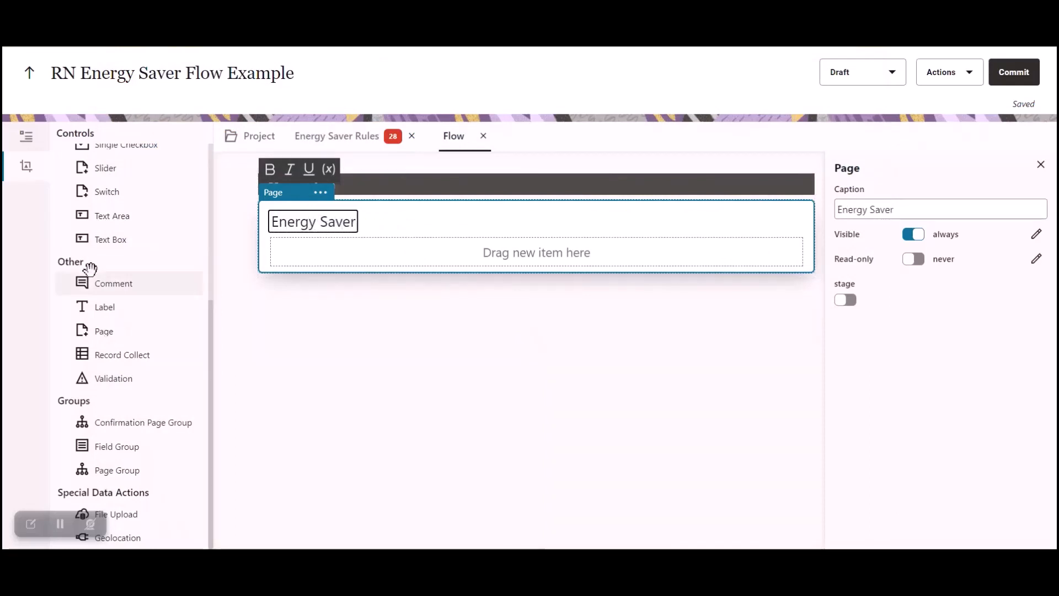
# Add a Label control to the Energy Saver page and open its text for editing
pyautogui.scroll(5, 164, 240)
pyautogui.scroll(-5, 130, 483)
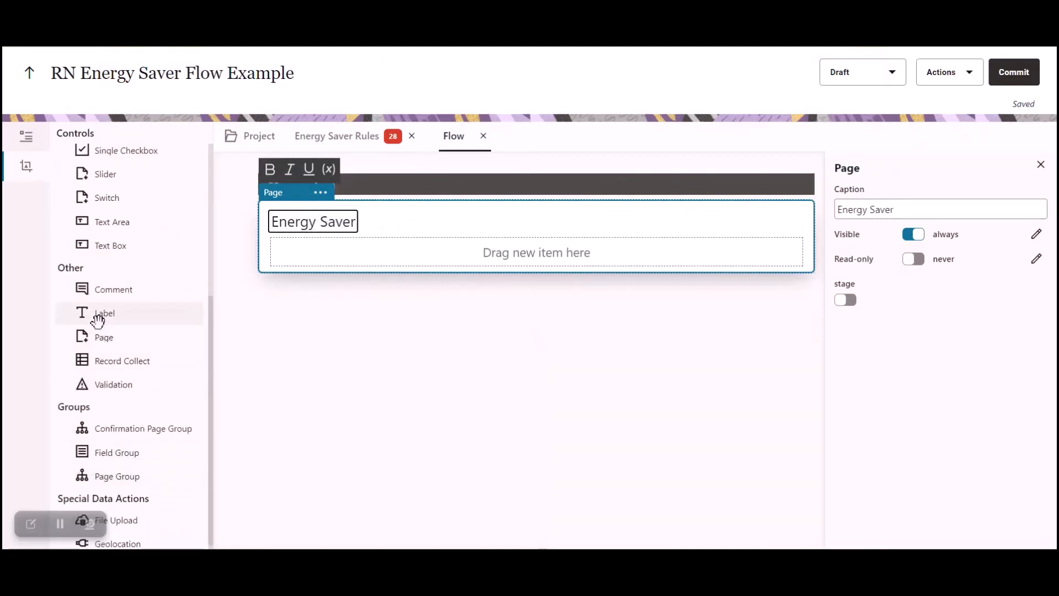
pyautogui.moveTo(101, 314); pyautogui.dragTo(402, 261)
pyautogui.click(361, 260)
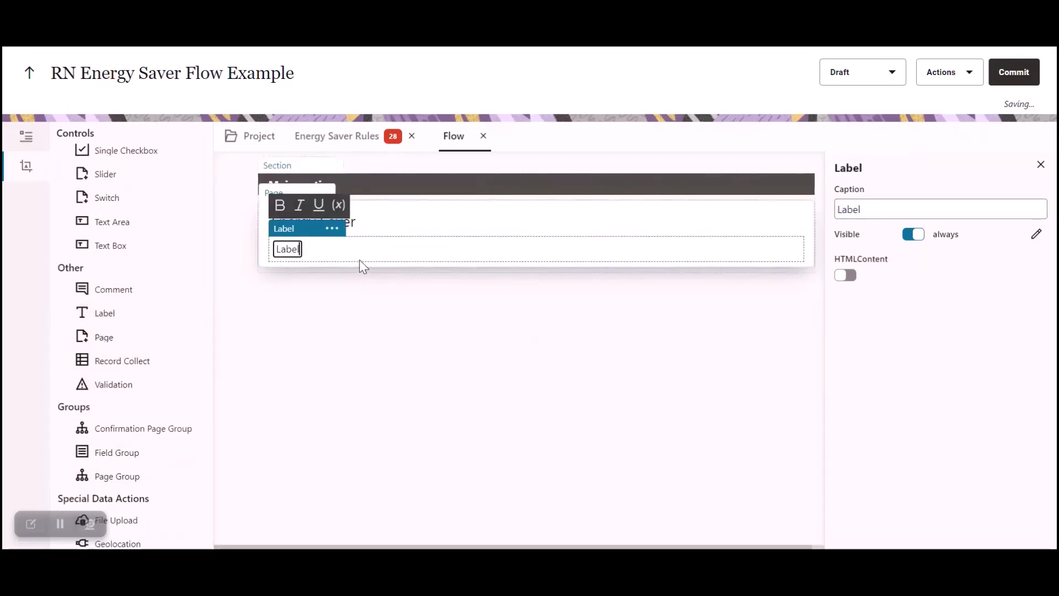
# Replace the label's text with "Get personalized advice on how to save energy in your household", copied from the Policy Modeling interview, without the final period
pyautogui.hotkey('alt', 'Tab')
pyautogui.doubleClick(468, 301)
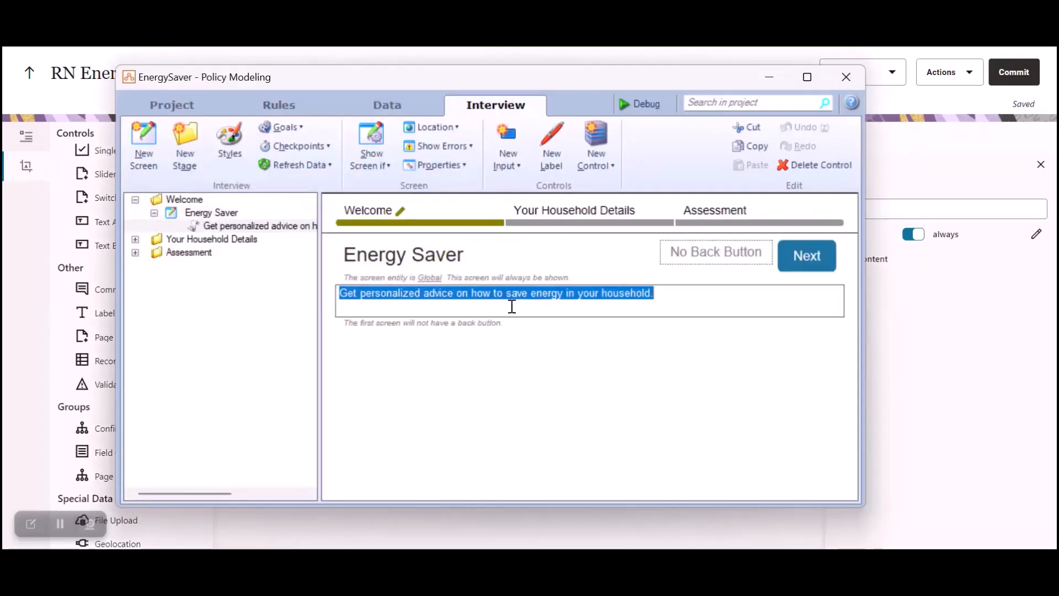
pyautogui.hotkey('ctrl', 'c')
pyautogui.hotkey('alt', 'Tab')
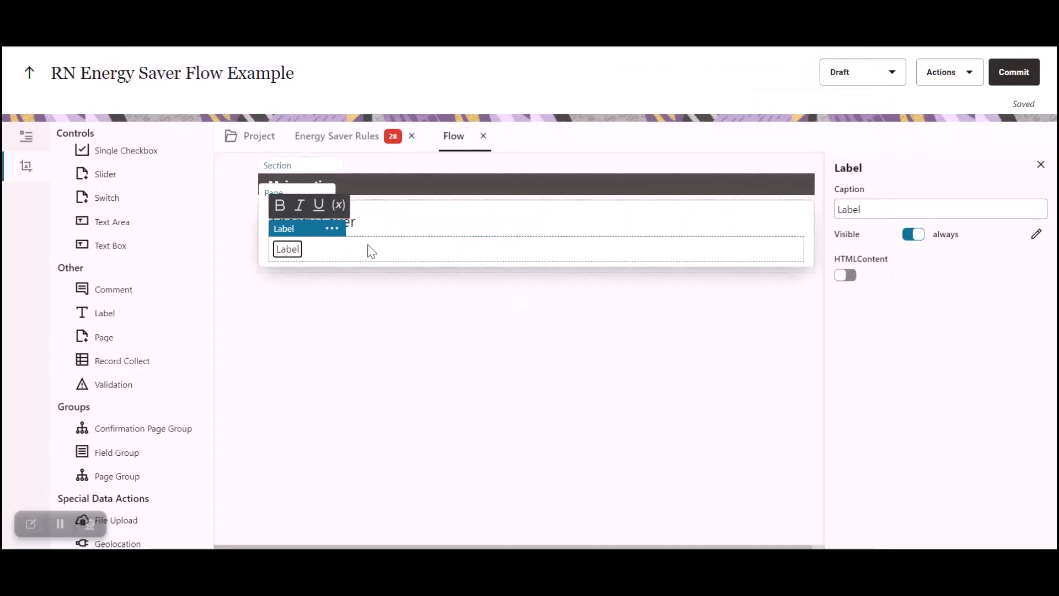
pyautogui.hotkey('ctrl', 'v')
pyautogui.press('BackSpace')
pyautogui.press('BackSpace')
pyautogui.press('BackSpace')
pyautogui.press('BackSpace')
pyautogui.press('BackSpace')
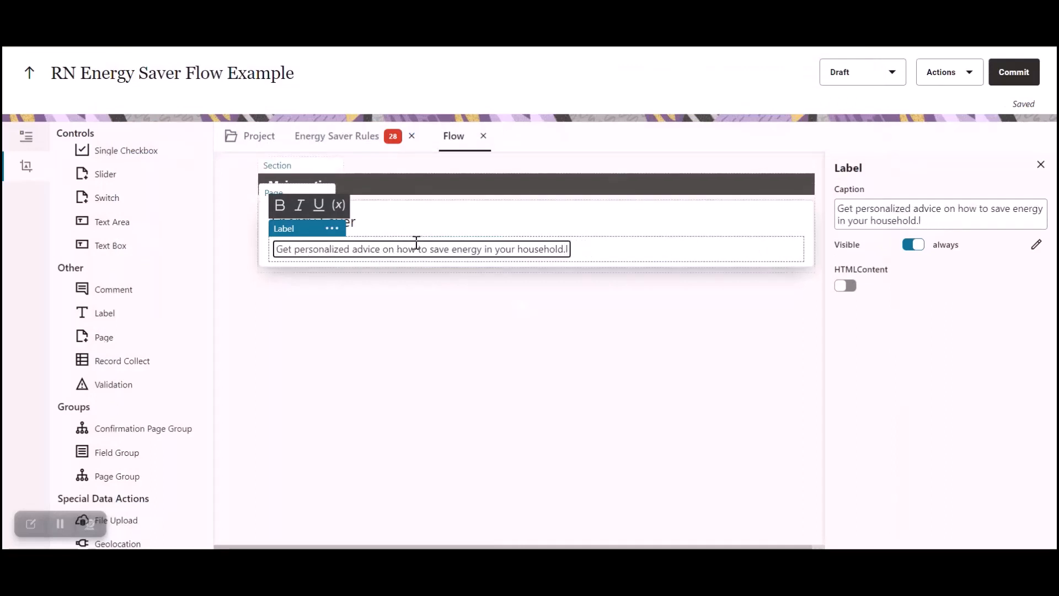
pyautogui.click(489, 322)
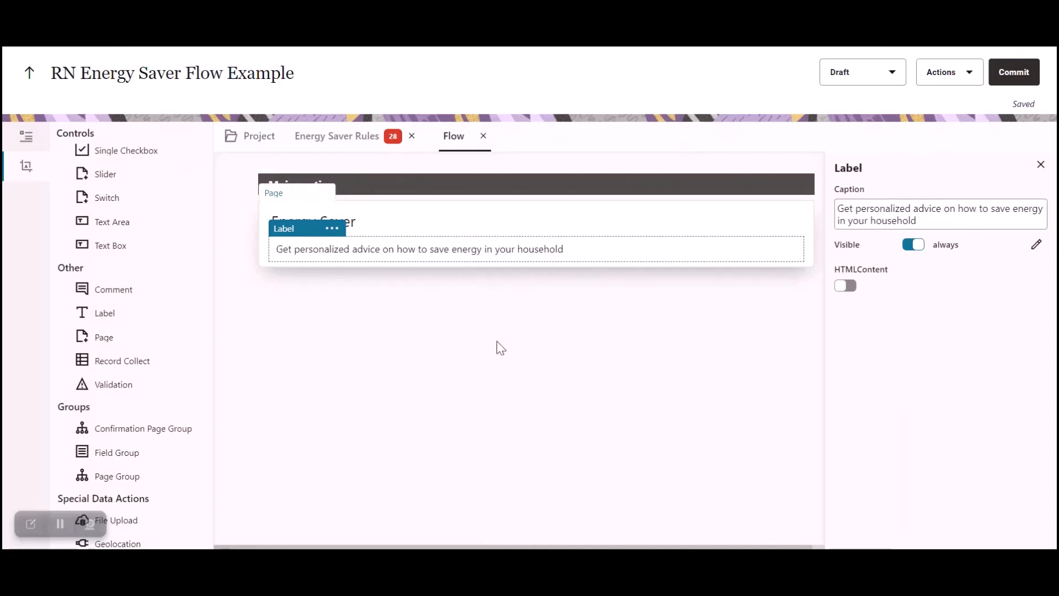
# Add a second page to the Main section below the Energy Saver page
pyautogui.scroll(4, 178, 314)
pyautogui.scroll(-4, 178, 315)
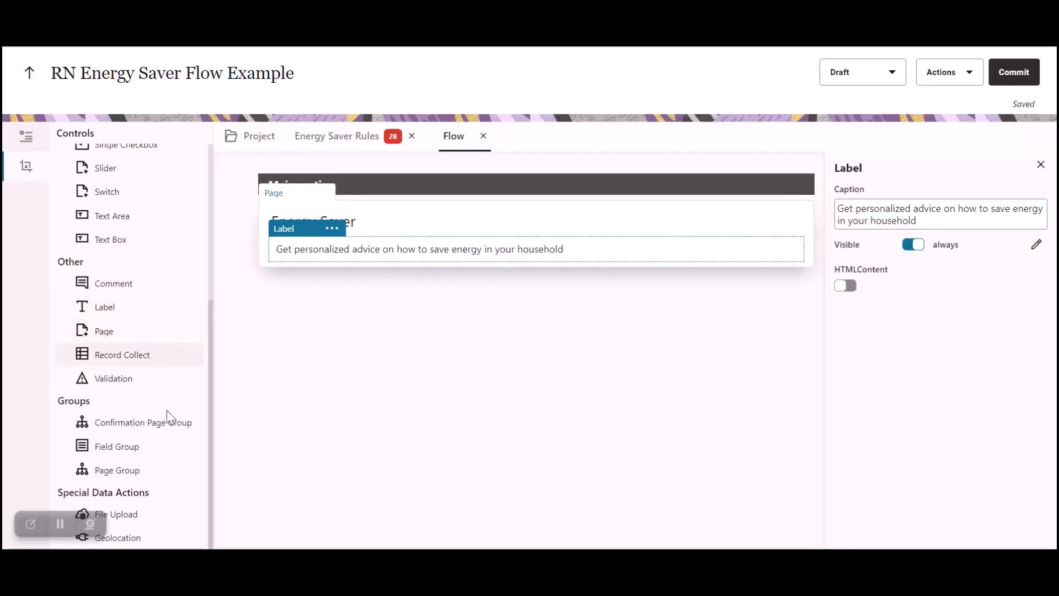
pyautogui.moveTo(117, 334); pyautogui.dragTo(372, 255)
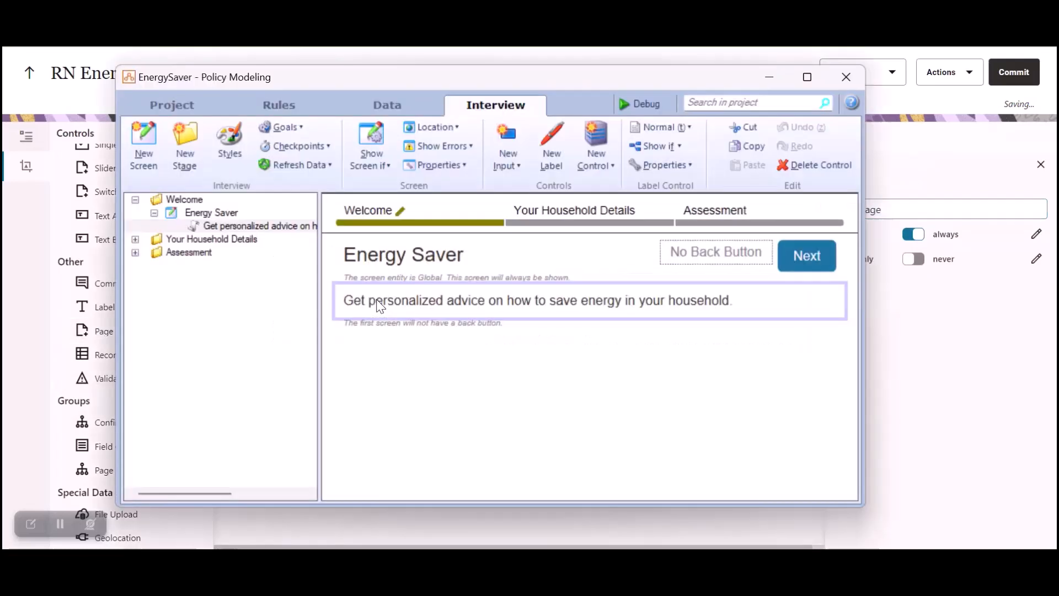
# Caption the second page "Lighting", copying the title from the first Your Household Details screen in Policy Modeling
pyautogui.click(135, 239)
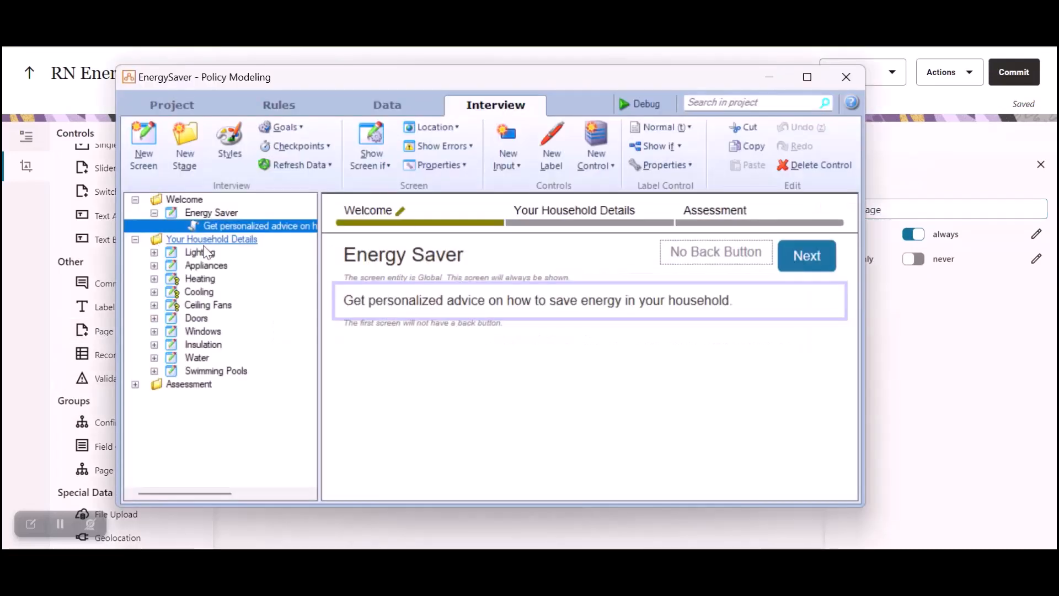
pyautogui.click(202, 251)
pyautogui.click(388, 266)
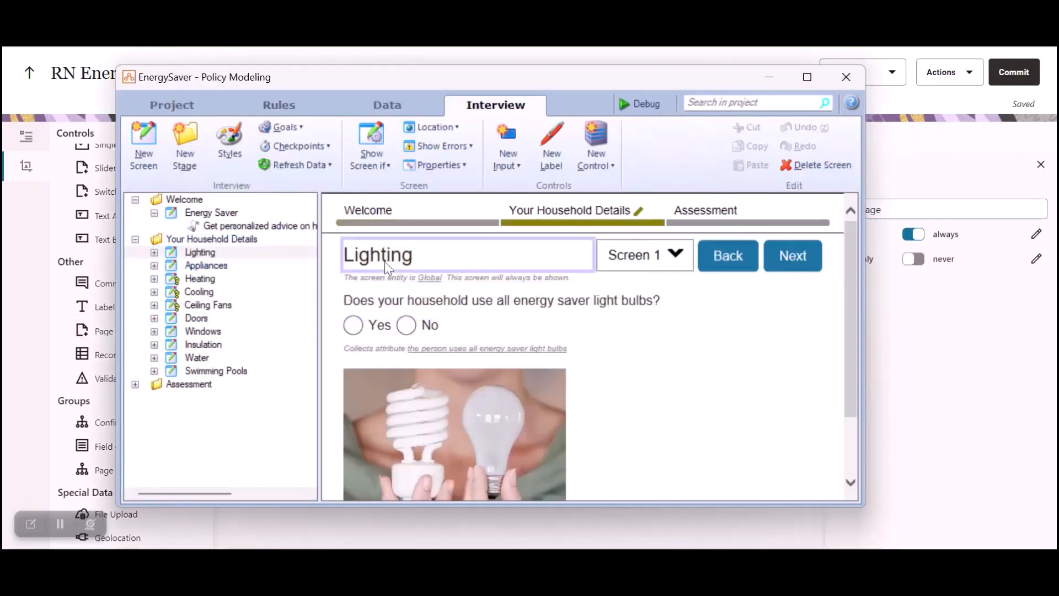
pyautogui.doubleClick(394, 263)
pyautogui.hotkey('alt', 'Tab')
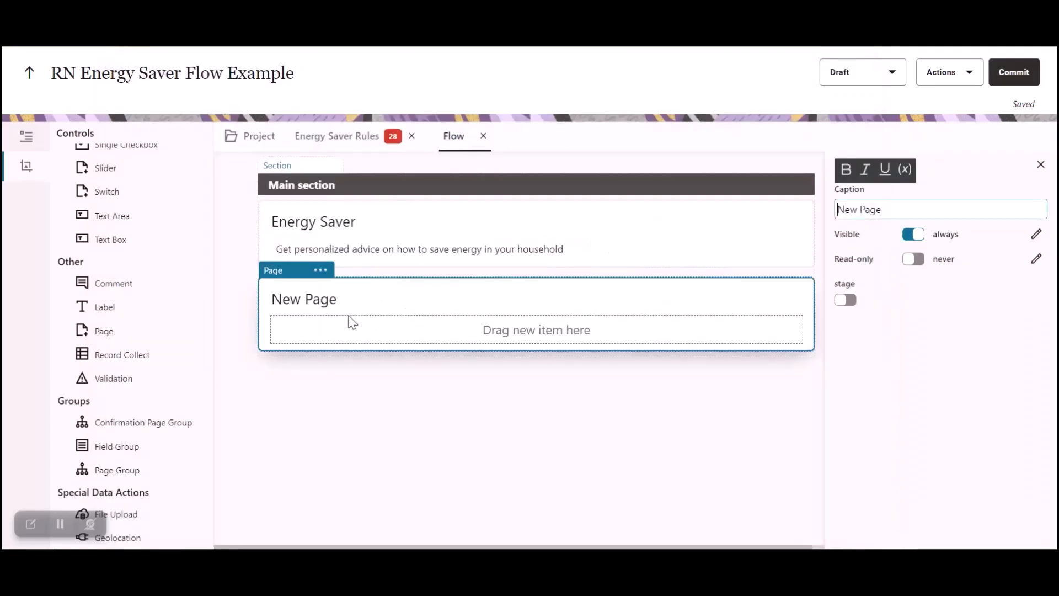
pyautogui.click(328, 295)
pyautogui.tripleClick(329, 295)
pyautogui.hotkey('ctrl', 'v')
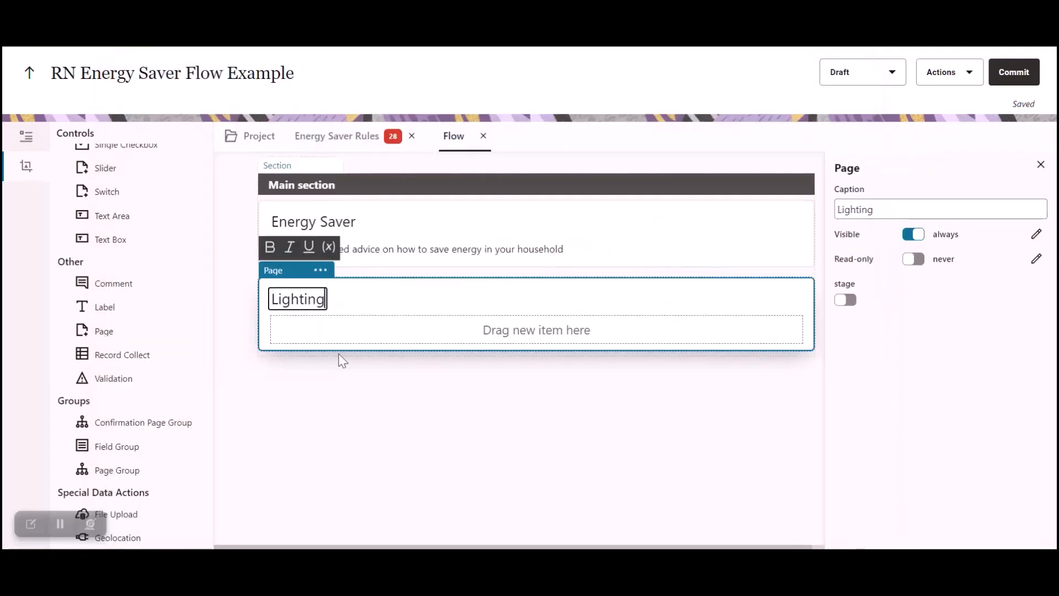
pyautogui.click(359, 376)
# Add a Question control to the Lighting page
pyautogui.scroll(5, 185, 271)
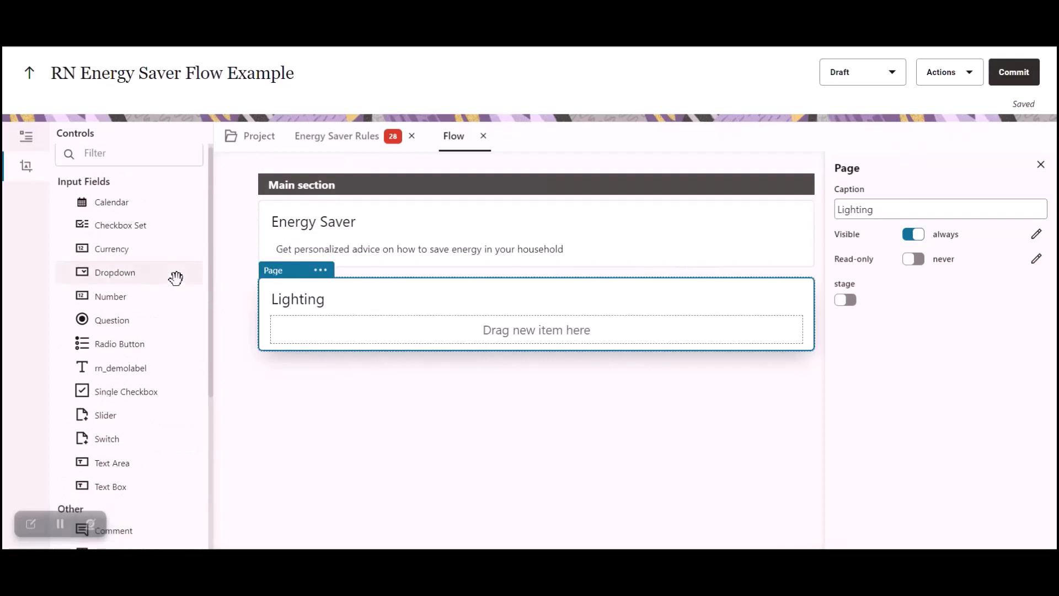
pyautogui.hotkey('alt', 'Tab')
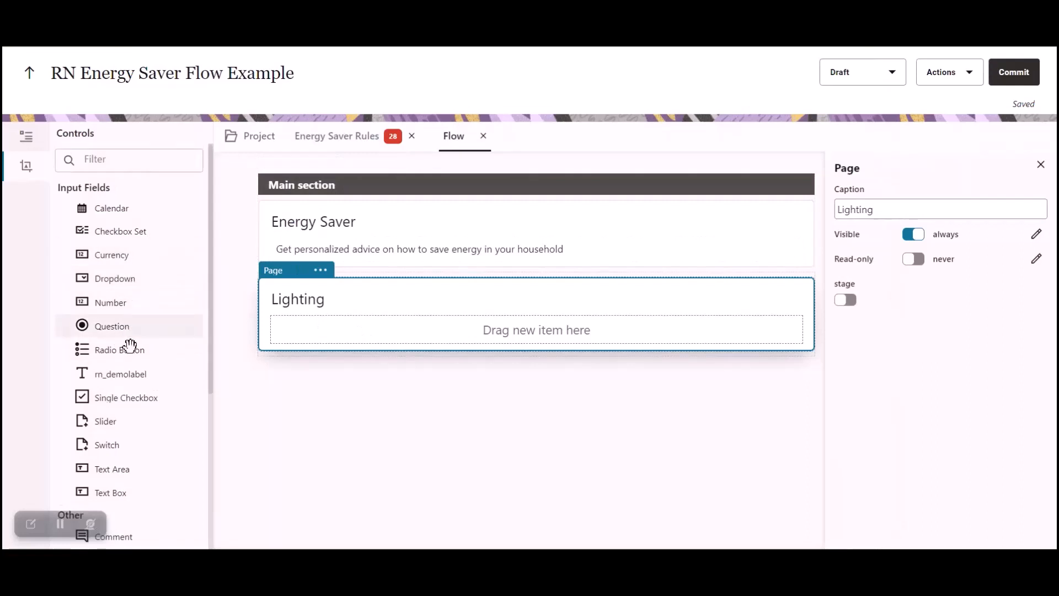
pyautogui.moveTo(113, 328); pyautogui.dragTo(419, 339)
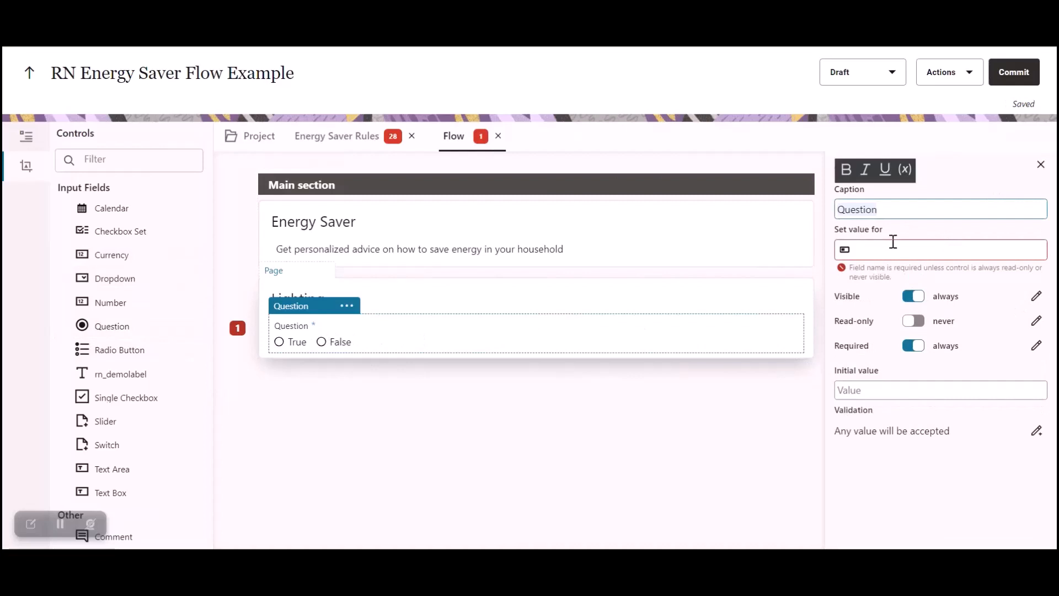
# Set the question's caption to "Does your household use all energy saver light bulbs?", copied from the Lighting screen in Policy Modeling
pyautogui.click(909, 208)
pyautogui.hotkey('alt', 'Tab')
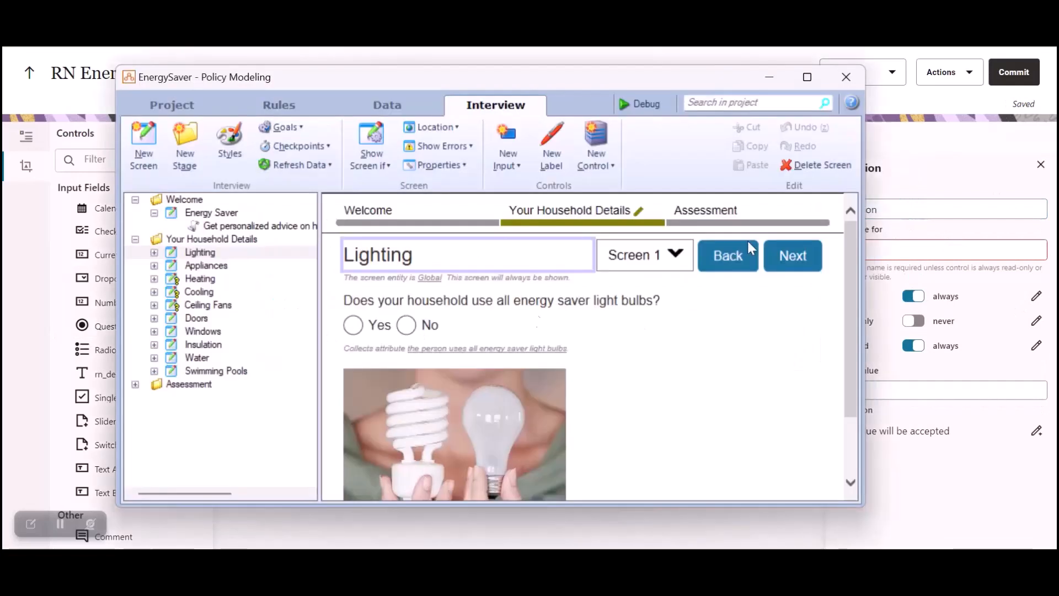
pyautogui.click(474, 301)
pyautogui.click(474, 300)
pyautogui.hotkey('ctrl', 'a')
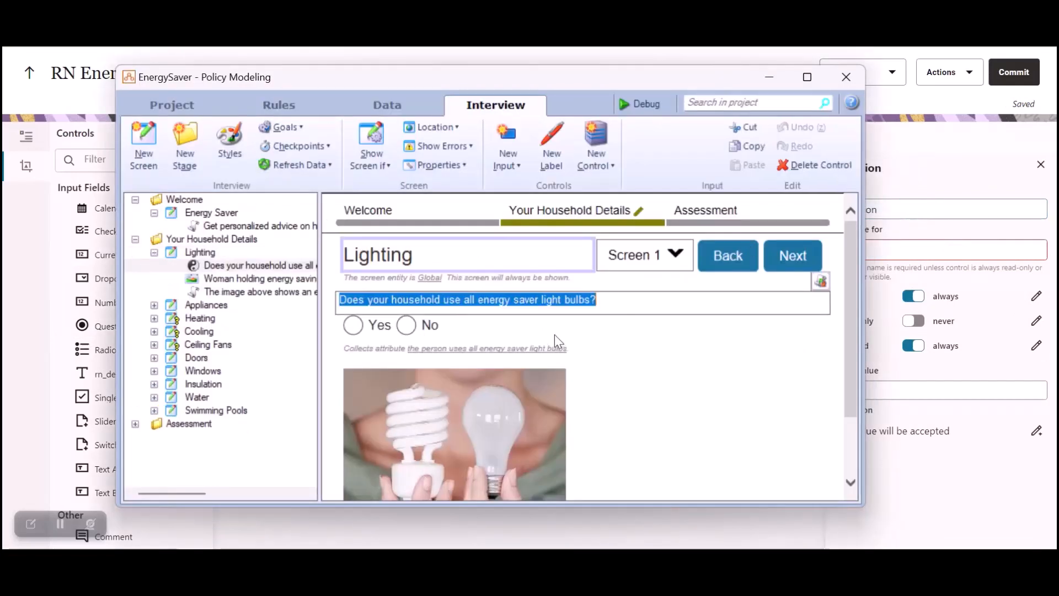
pyautogui.hotkey('ctrl', 'c')
pyautogui.hotkey('alt', 'Tab')
pyautogui.hotkey('ctrl', 'a')
pyautogui.hotkey('ctrl', 'v')
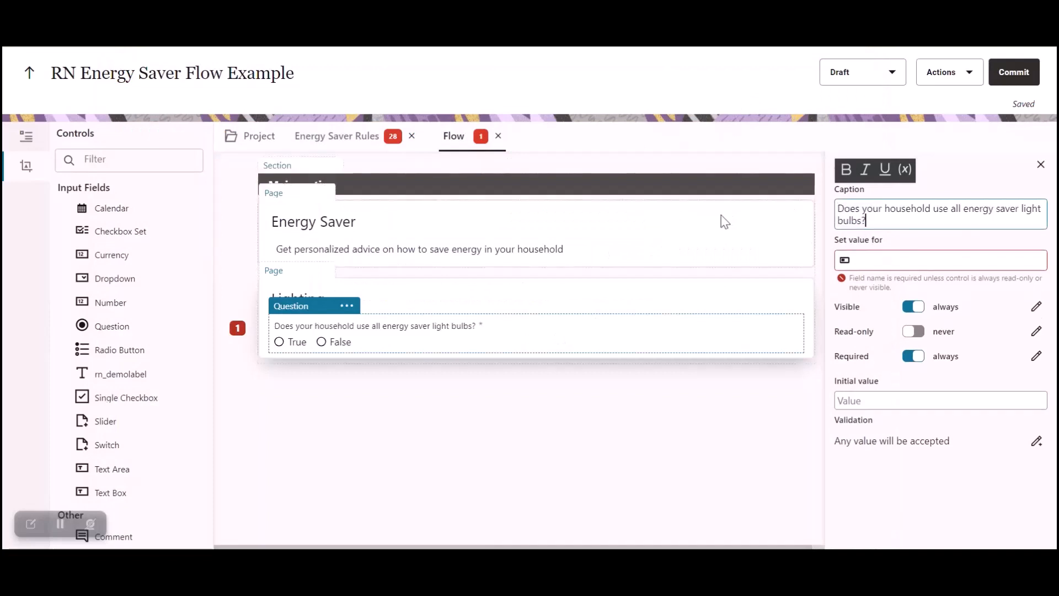
# Link the Lighting page's light bulb question to the attribute "the person uses all energy saver light bulbs"
pyautogui.click(888, 256)
pyautogui.write('ho')
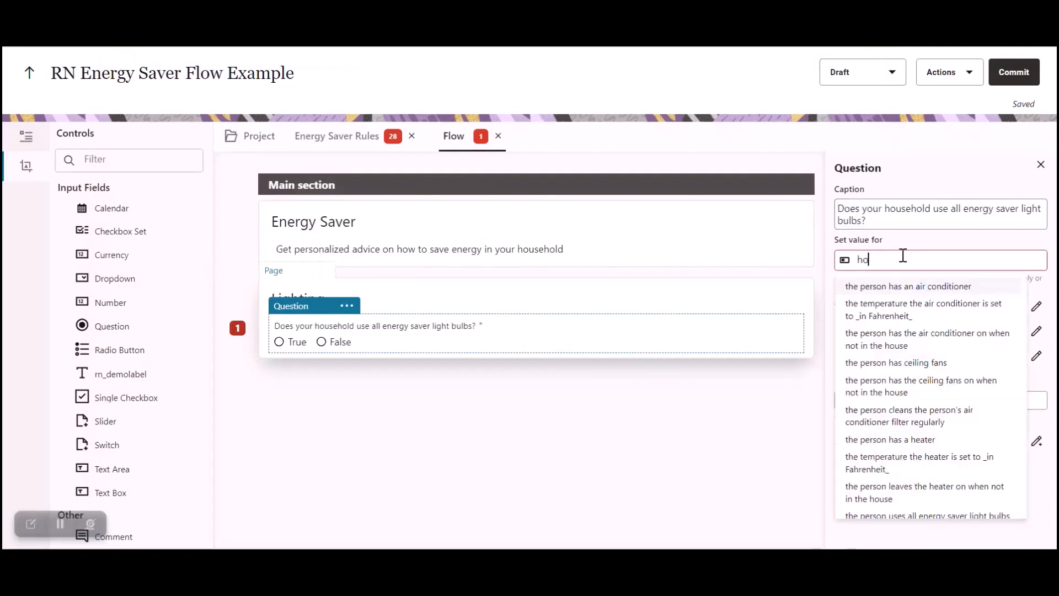
pyautogui.write('use')
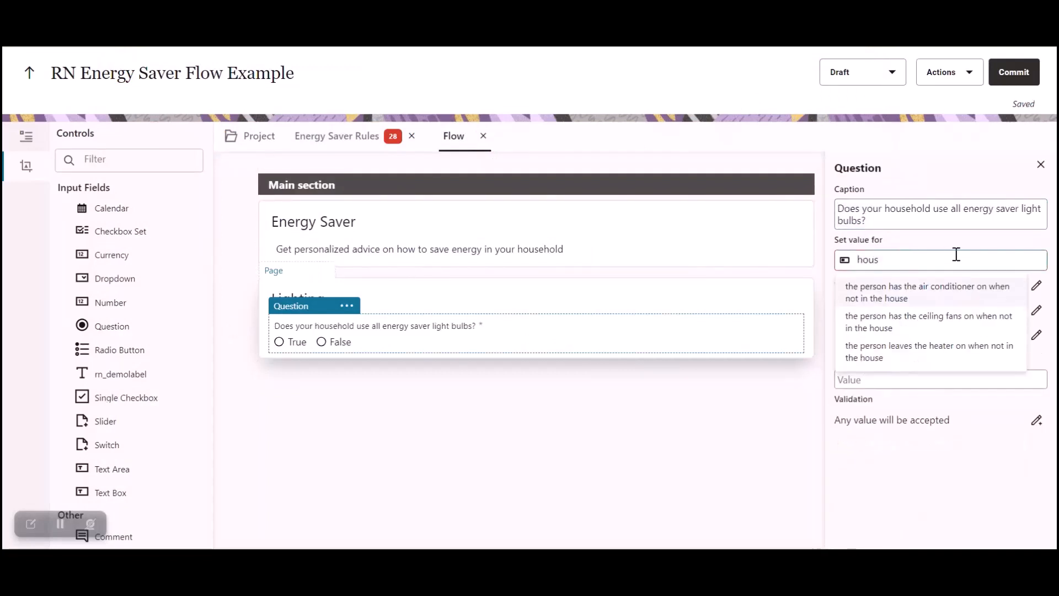
pyautogui.press('BackSpace')
pyautogui.press('BackSpace')
pyautogui.press('BackSpace')
pyautogui.press('BackSpace')
pyautogui.press('BackSpace')
pyautogui.write('ene')
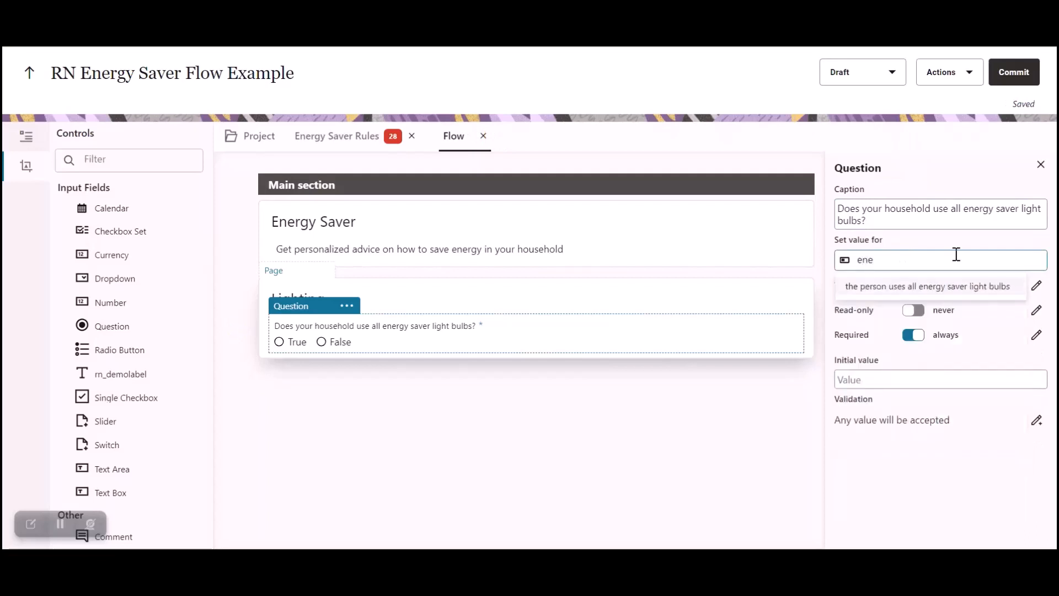
pyautogui.click(950, 295)
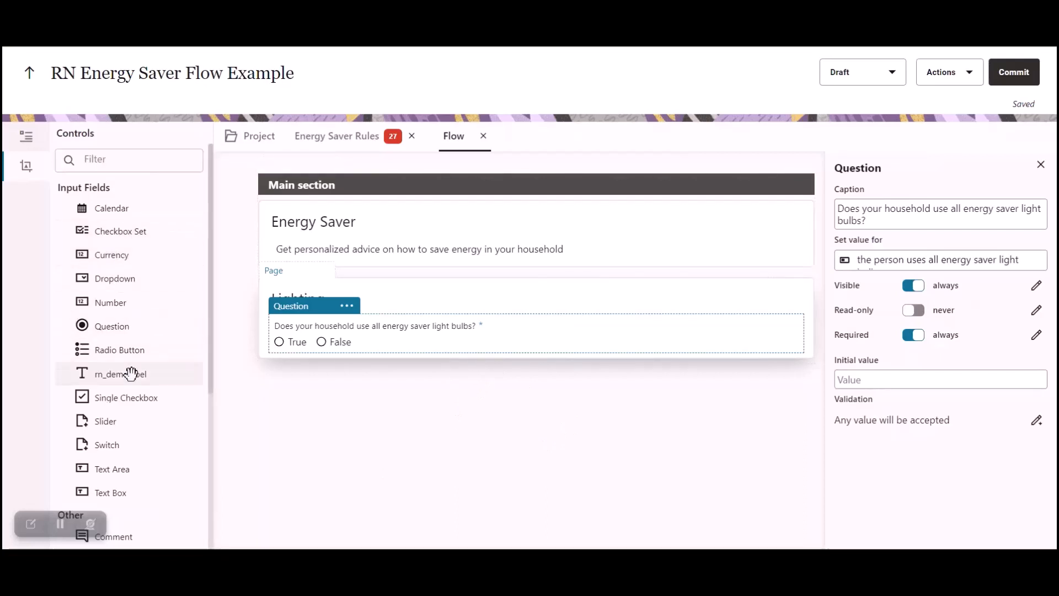
# Add an rn_demolabel control to the Lighting page above the light bulb question
pyautogui.scroll(-5, 131, 374)
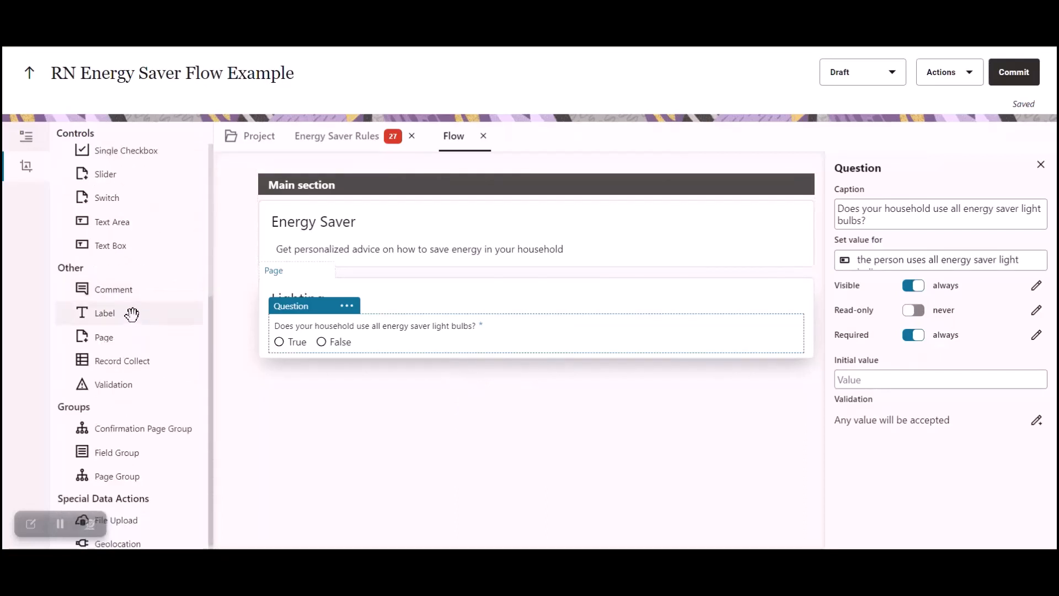
pyautogui.scroll(-1, 140, 331)
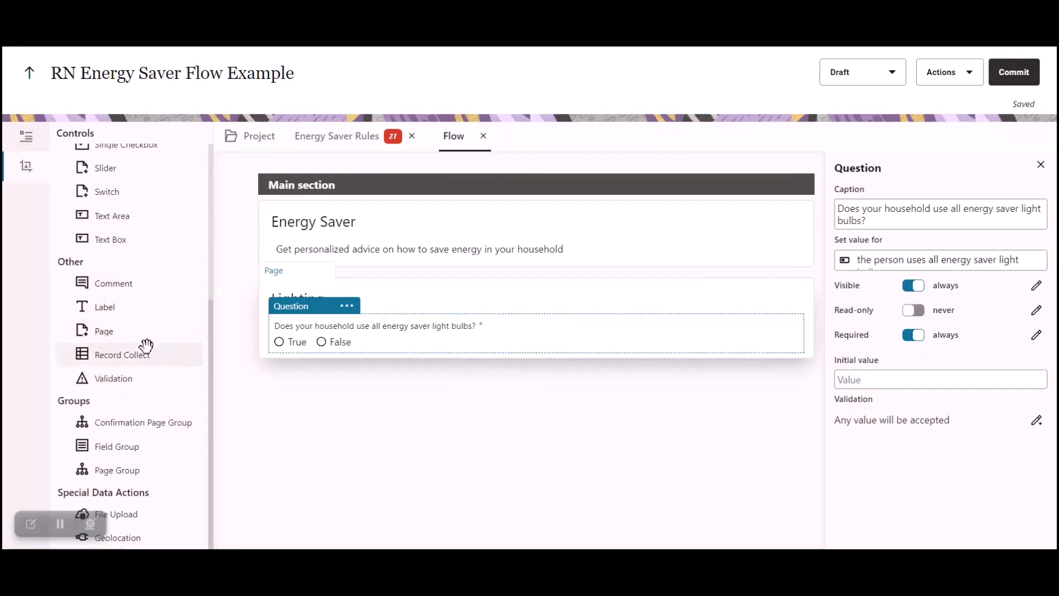
pyautogui.scroll(2, 147, 348)
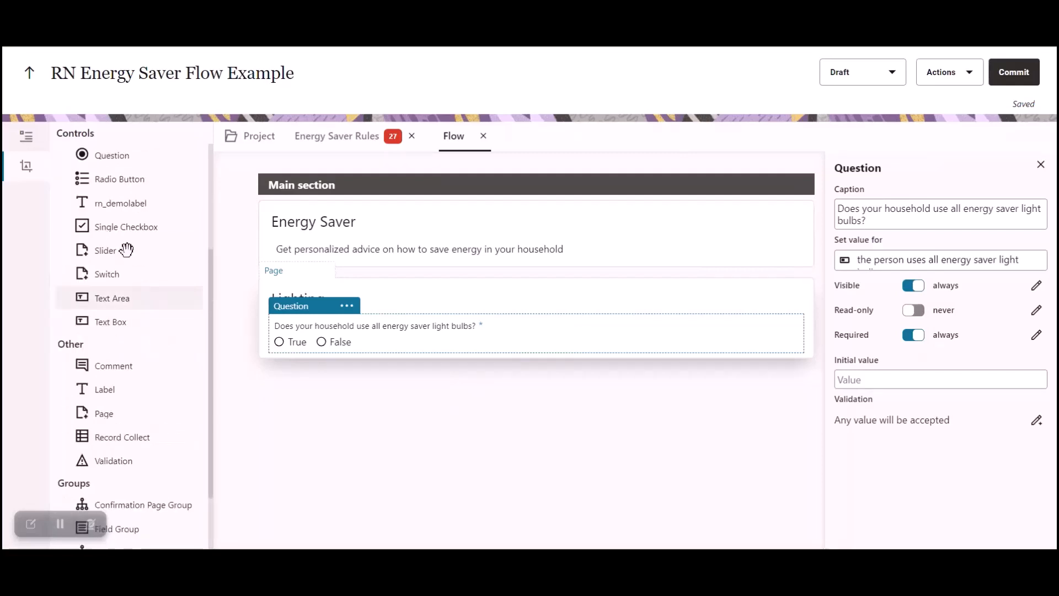
pyautogui.moveTo(112, 204); pyautogui.dragTo(333, 298)
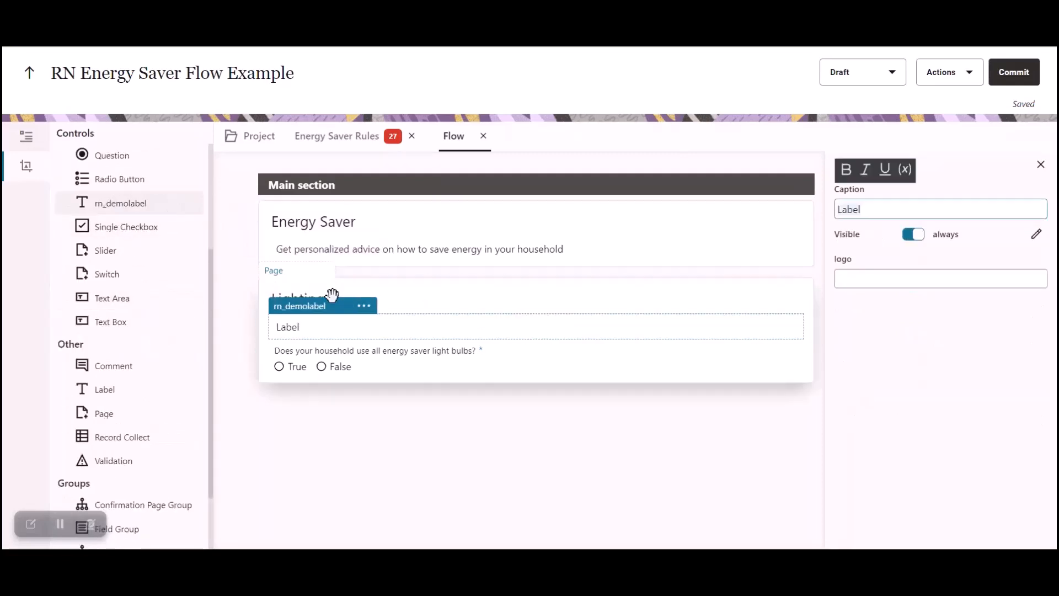
pyautogui.click(298, 327)
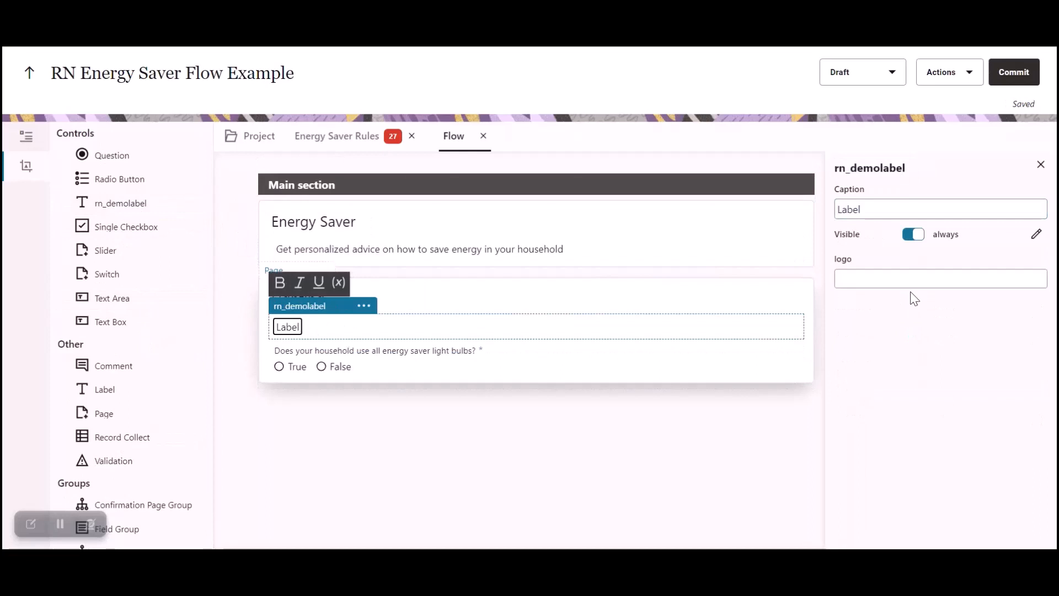
pyautogui.hotkey('alt', 'Tab')
pyautogui.click(479, 416)
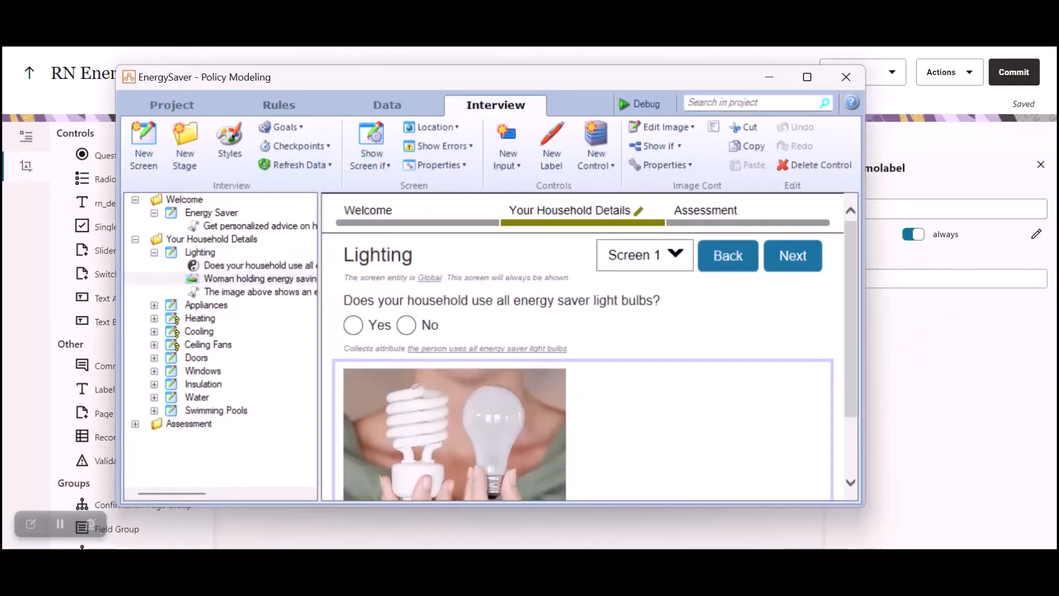
pyautogui.hotkey('alt', 'Tab')
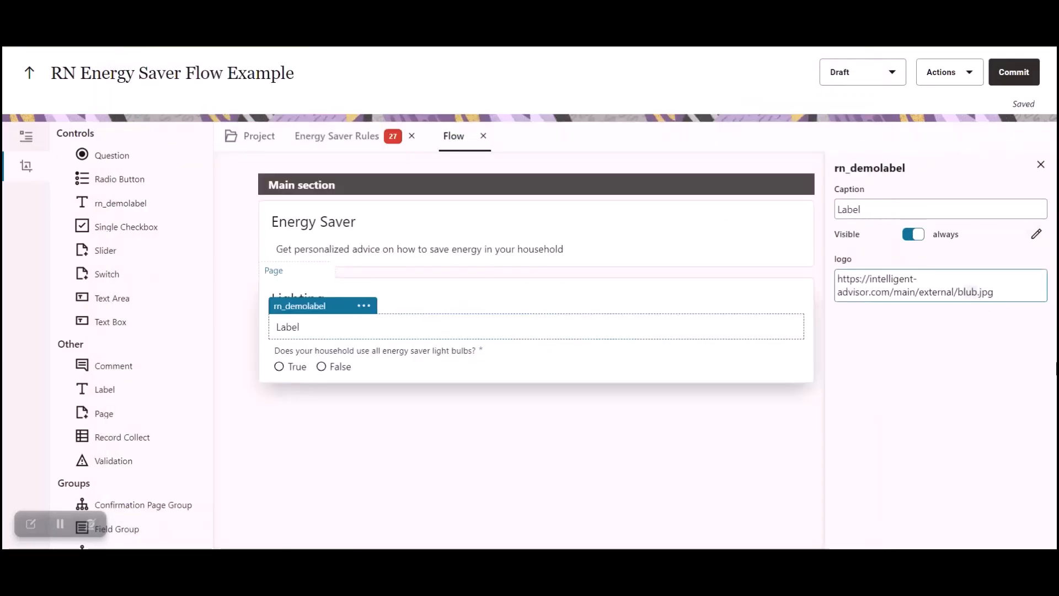
pyautogui.write('ulnb')
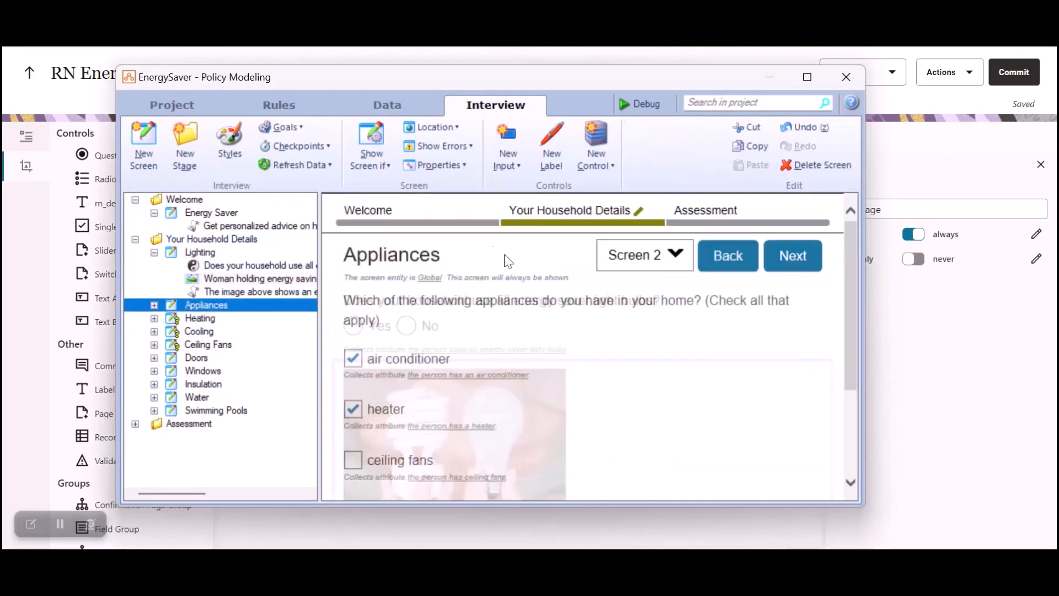
# Caption the new page below Lighting "Appliances", copying the title from the second Your Household Details screen in Policy Modeling
pyautogui.doubleClick(430, 250)
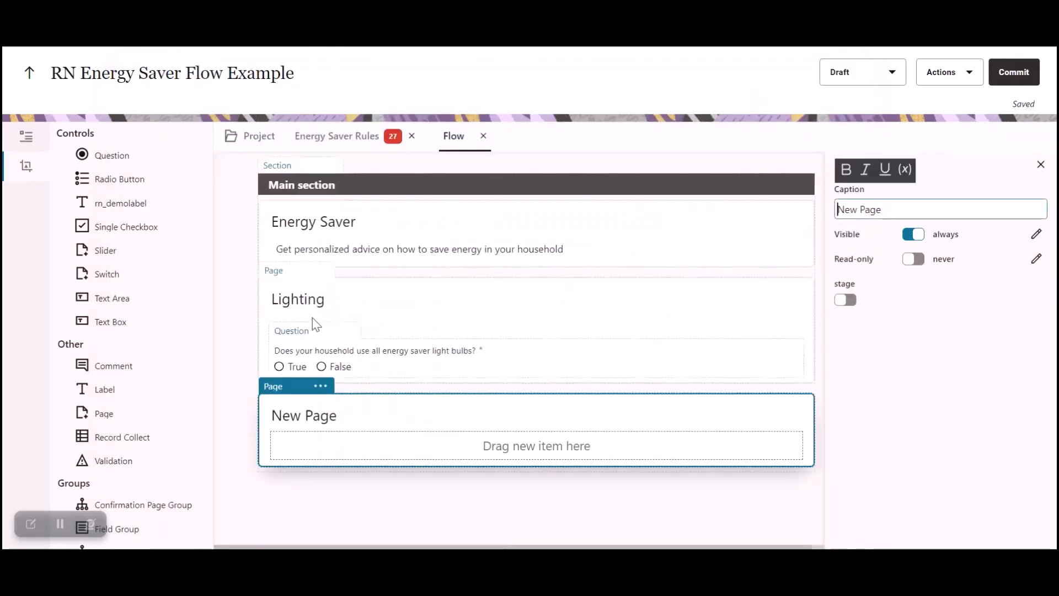
pyautogui.click(328, 415)
pyautogui.doubleClick(329, 414)
pyautogui.hotkey('ctrl', 'v')
pyautogui.hotkey('ctrl', 'a')
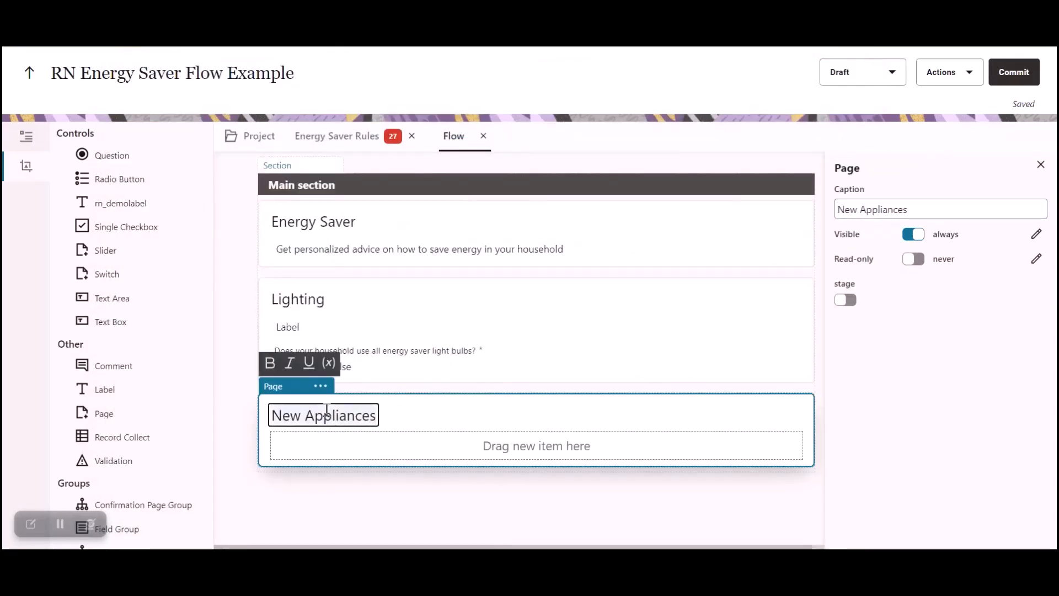
pyautogui.hotkey('ctrl', 'v')
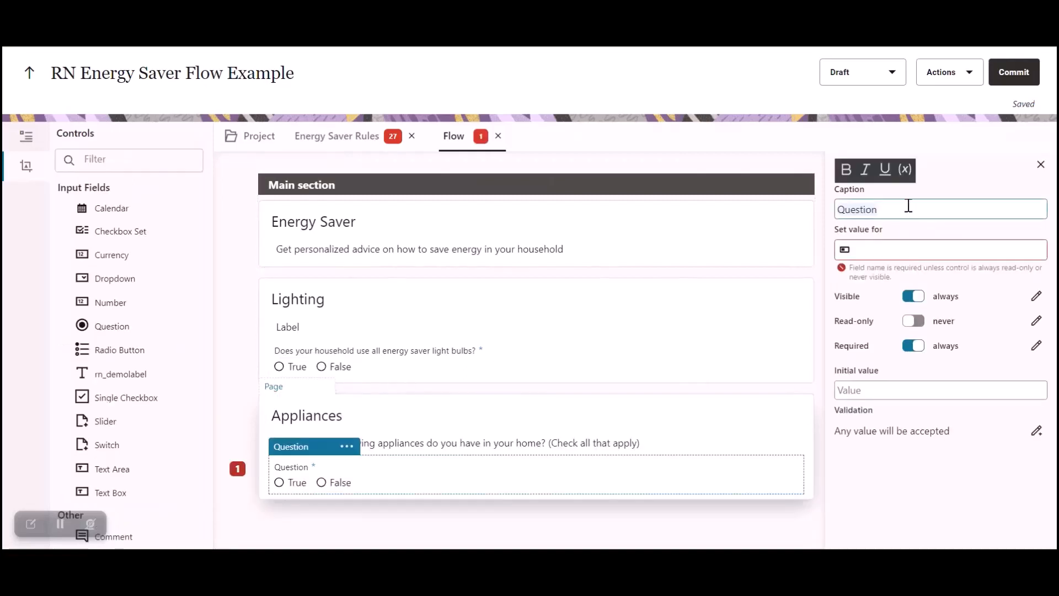
# Caption the new question on the Appliances page "air conditioner", matching the first appliance listed in Policy Modeling
pyautogui.hotkey('alt', 'Tab')
pyautogui.click(920, 158)
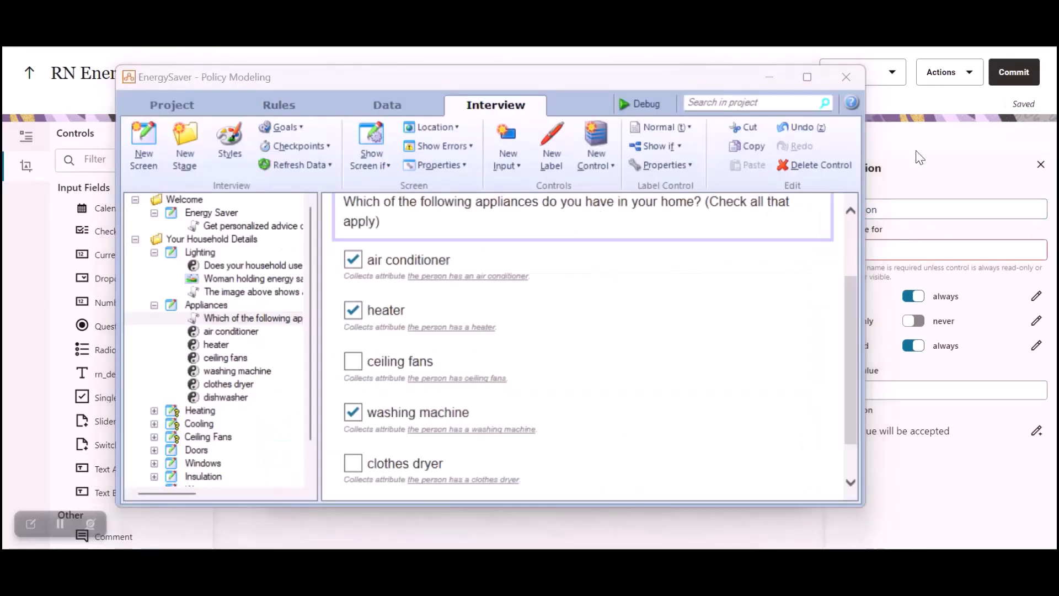
pyautogui.write('air coon')
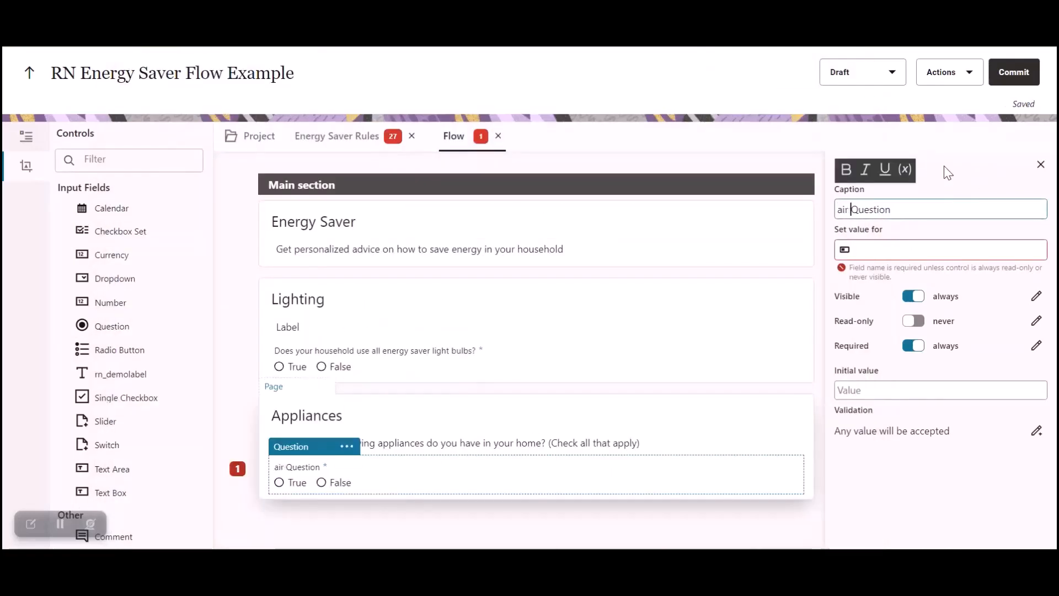
pyautogui.write('ition')
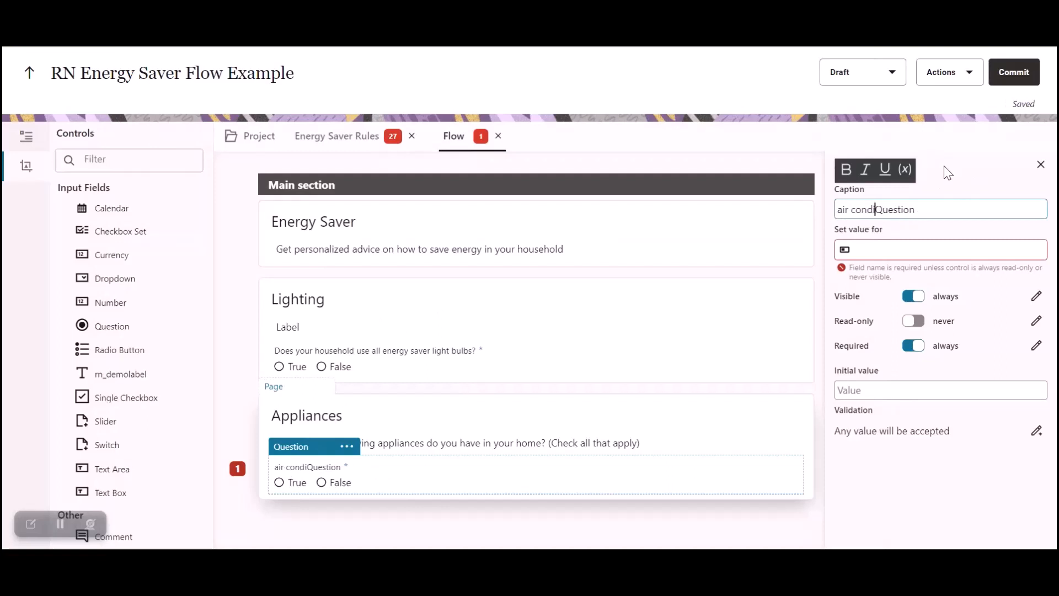
pyautogui.write('er')
pyautogui.press('Delete')
pyautogui.press('Delete')
pyautogui.press('Delete')
pyautogui.press('Delete')
pyautogui.press('Delete')
pyautogui.press('Delete')
pyautogui.press('Delete')
pyautogui.press('Delete')
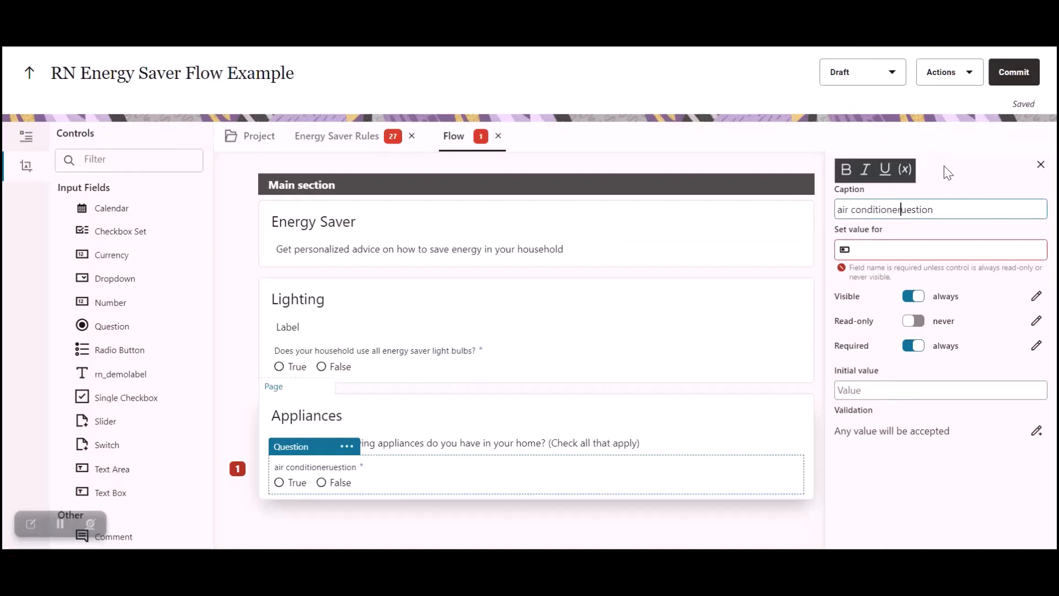
# Link the air conditioner question to the attribute "the person has an air conditioner"
pyautogui.press('Tab')
pyautogui.write('air')
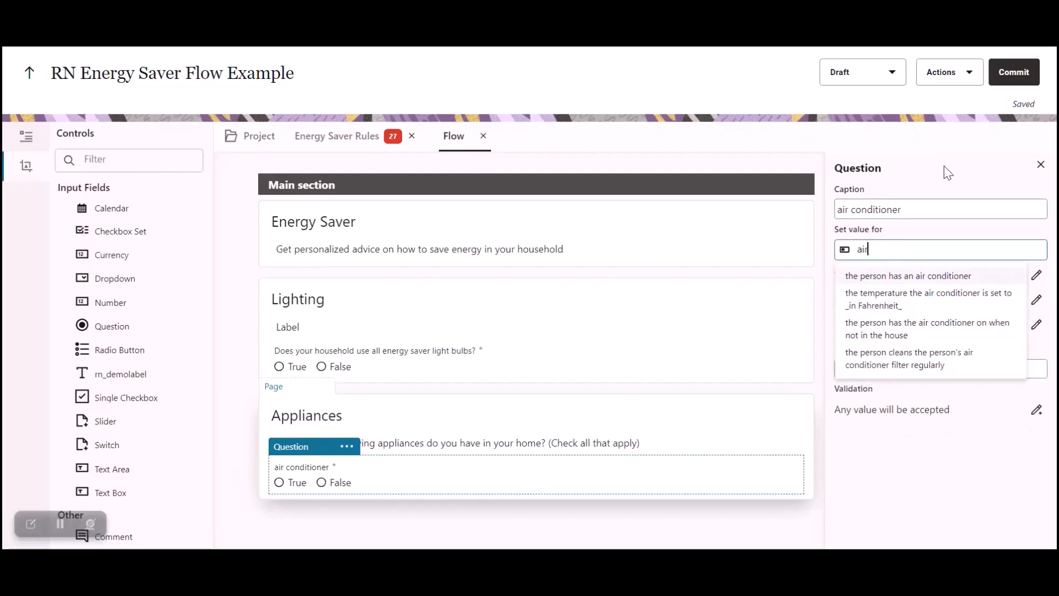
pyautogui.click(940, 277)
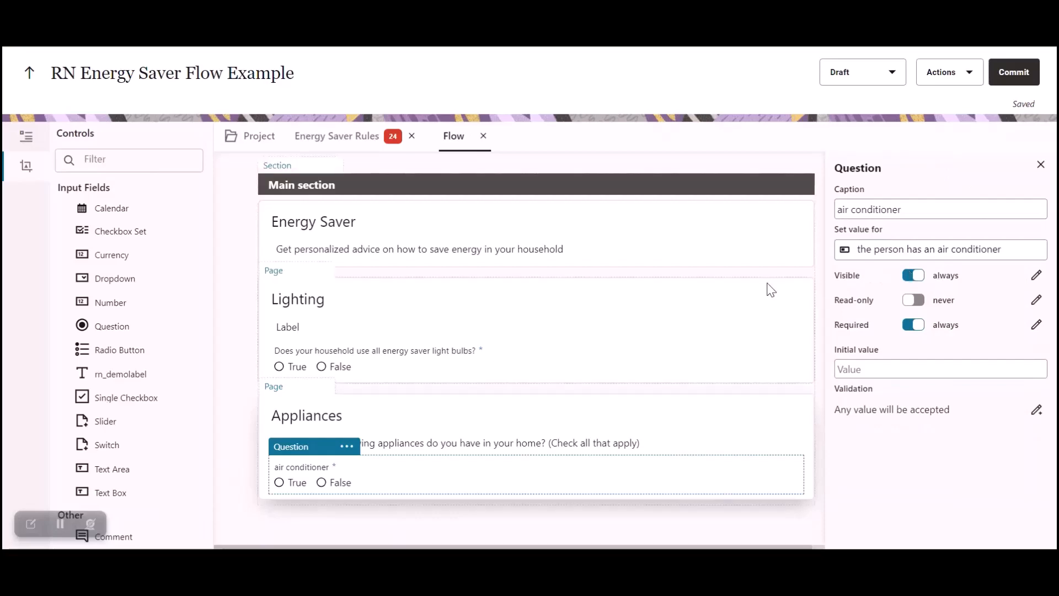
# Add a Question captioned "heater" below the air conditioner question and link it to the attribute "the person has a heater"
pyautogui.hotkey('alt', 'Tab')
pyautogui.hotkey('alt', 'Tab')
pyautogui.moveTo(101, 328); pyautogui.dragTo(344, 499)
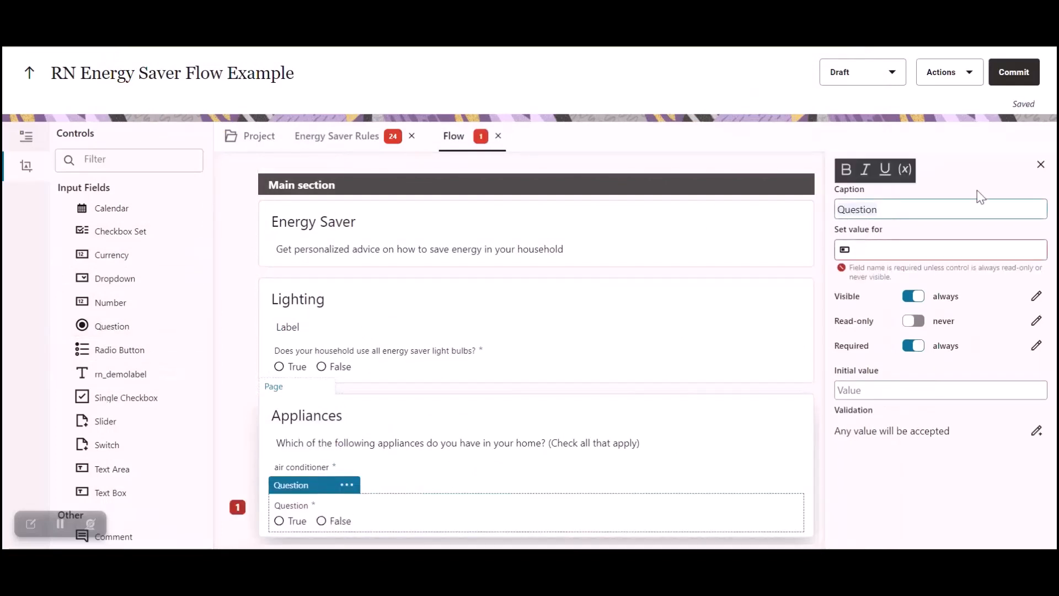
pyautogui.write('heater')
pyautogui.press('Tab')
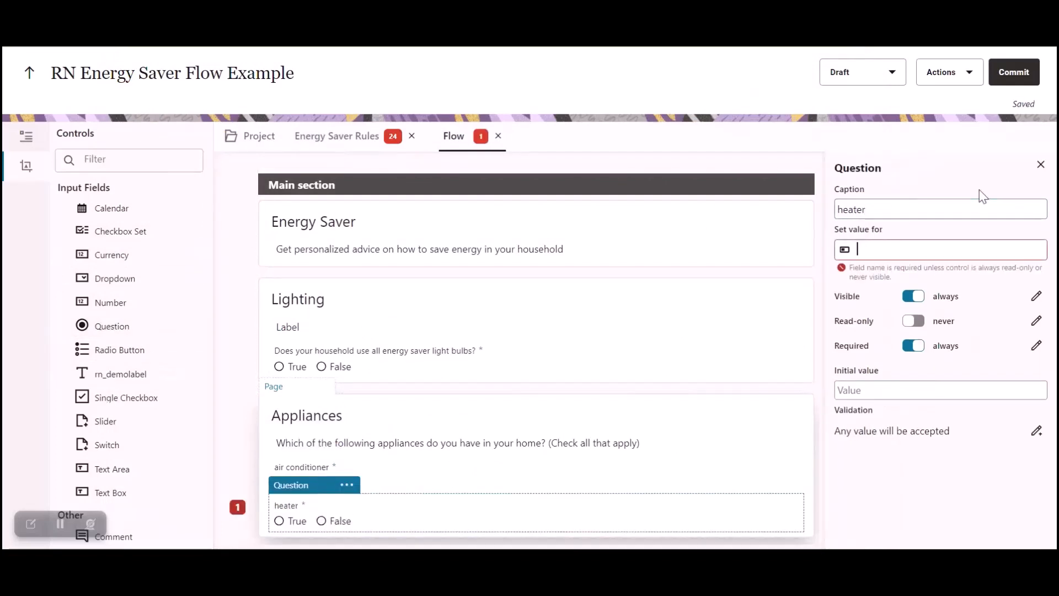
pyautogui.write('heat')
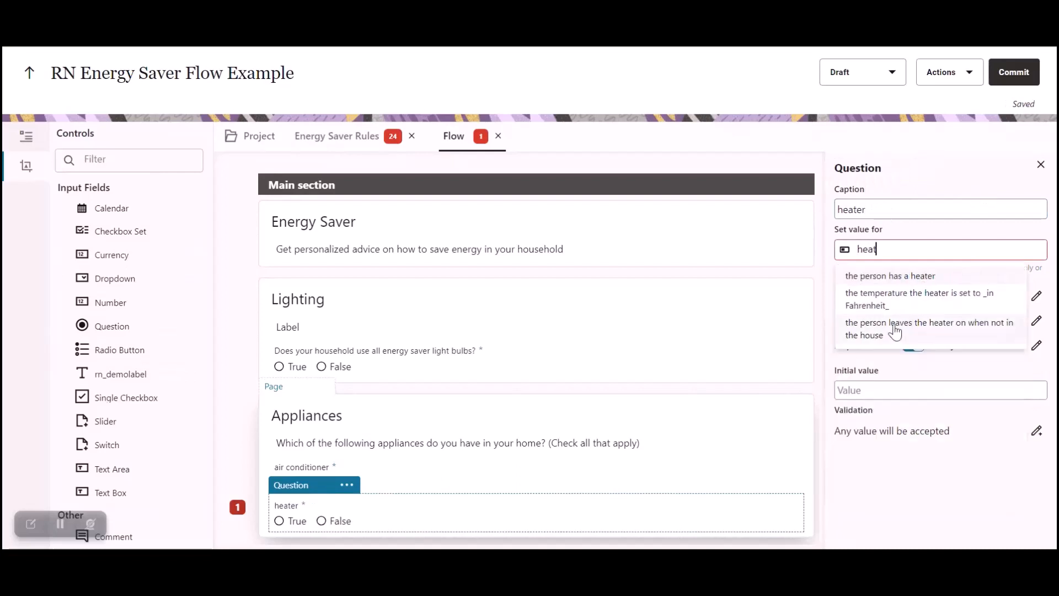
pyautogui.click(927, 282)
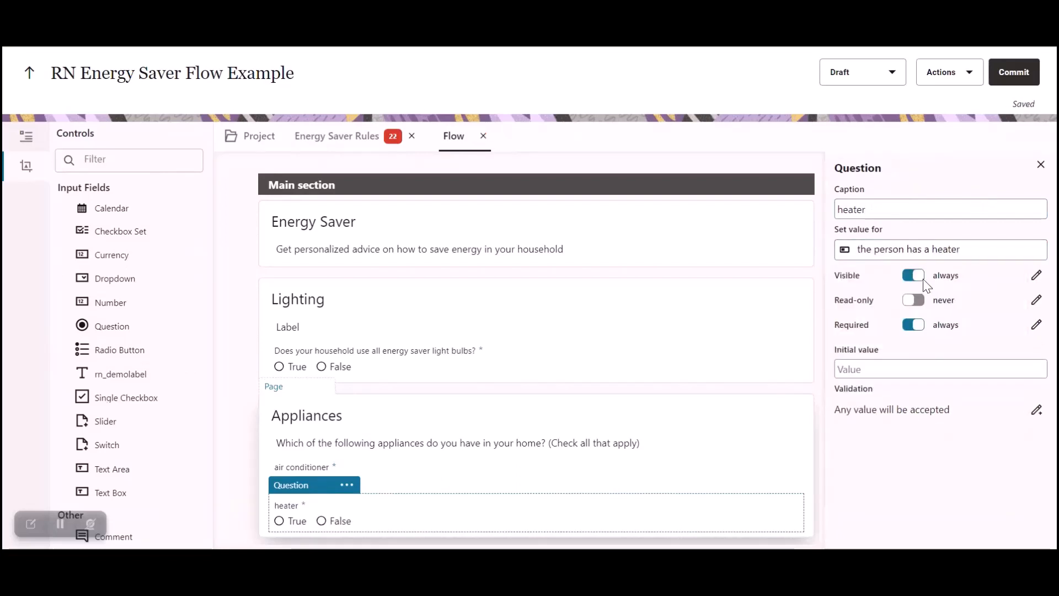
pyautogui.click(894, 207)
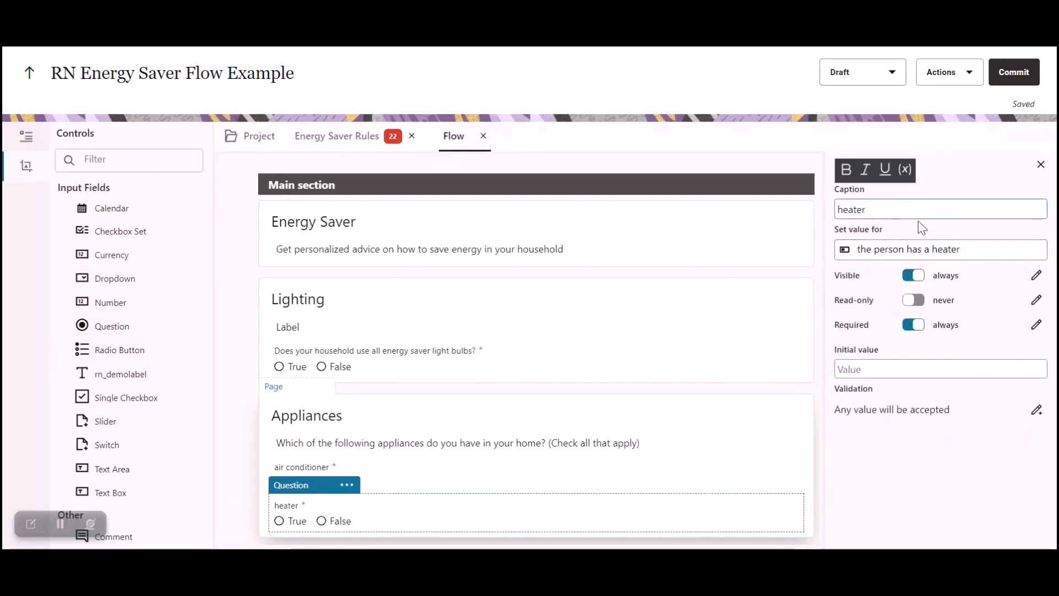
# Add a Question captioned "Ceiling fans" below the heater question and link it to the attribute "the person has ceiling fans"
pyautogui.scroll(-1, 430, 373)
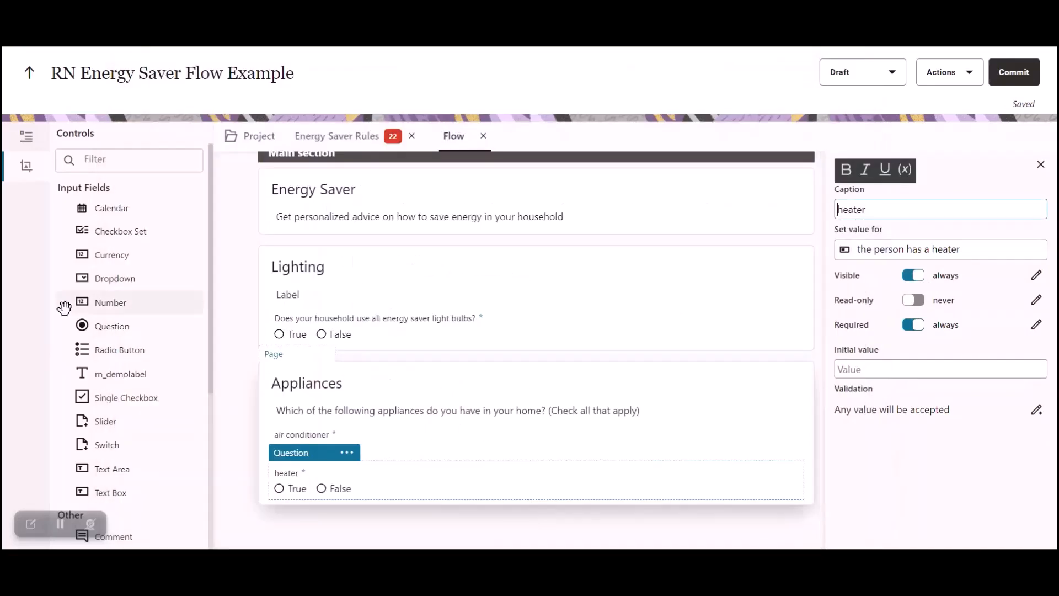
pyautogui.moveTo(108, 326); pyautogui.dragTo(332, 506)
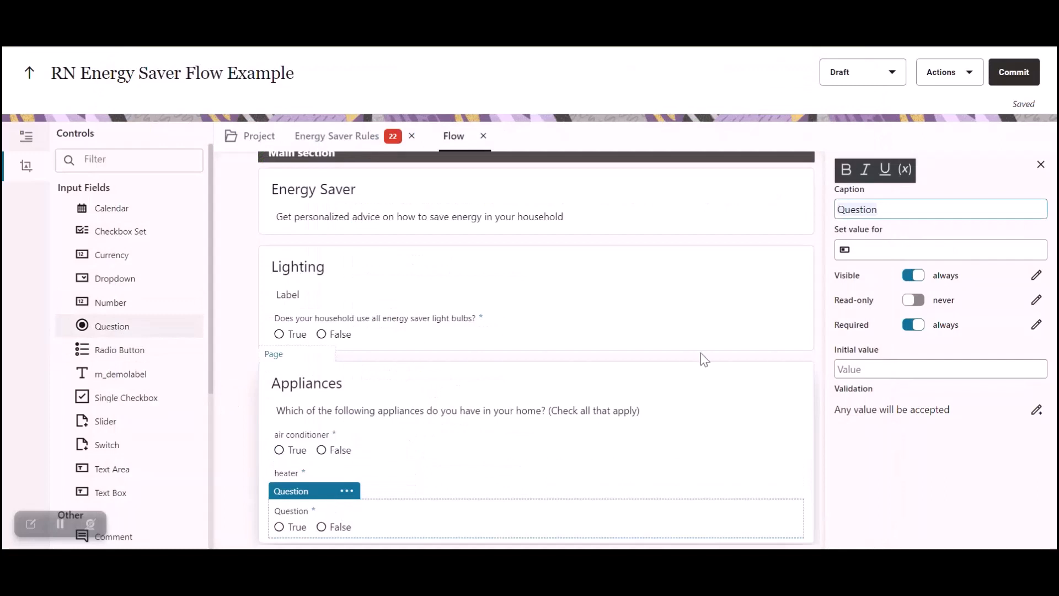
pyautogui.write('Ceili')
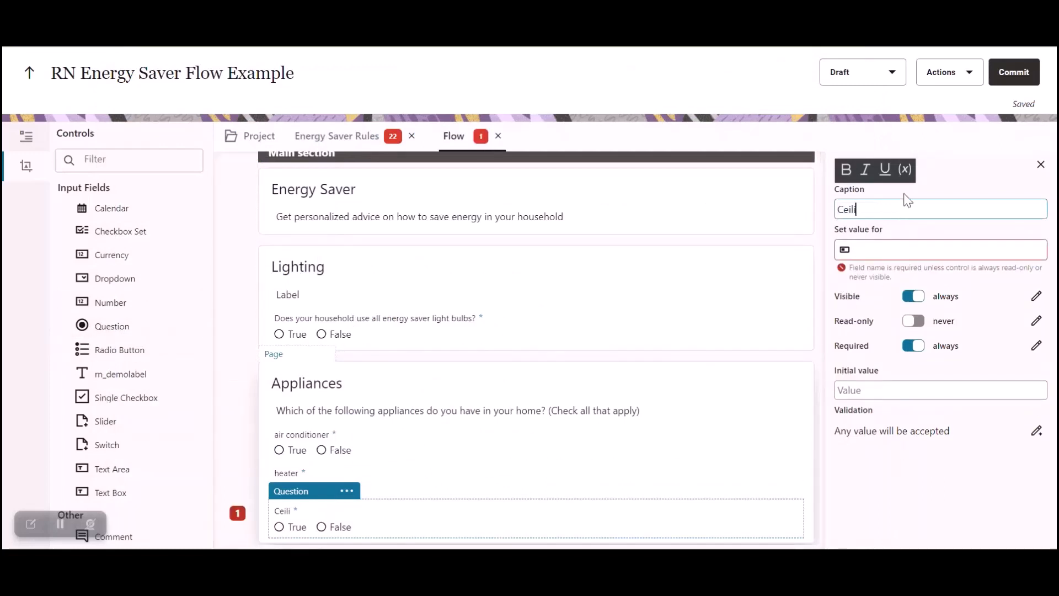
pyautogui.write('ng fans')
pyautogui.press('Tab')
pyautogui.write('ce')
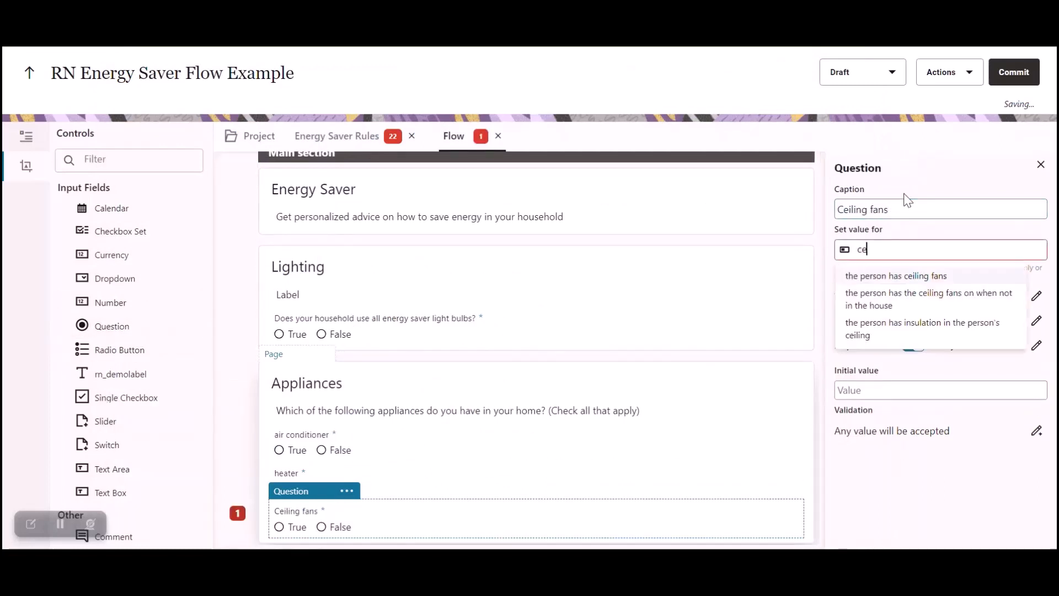
pyautogui.click(931, 276)
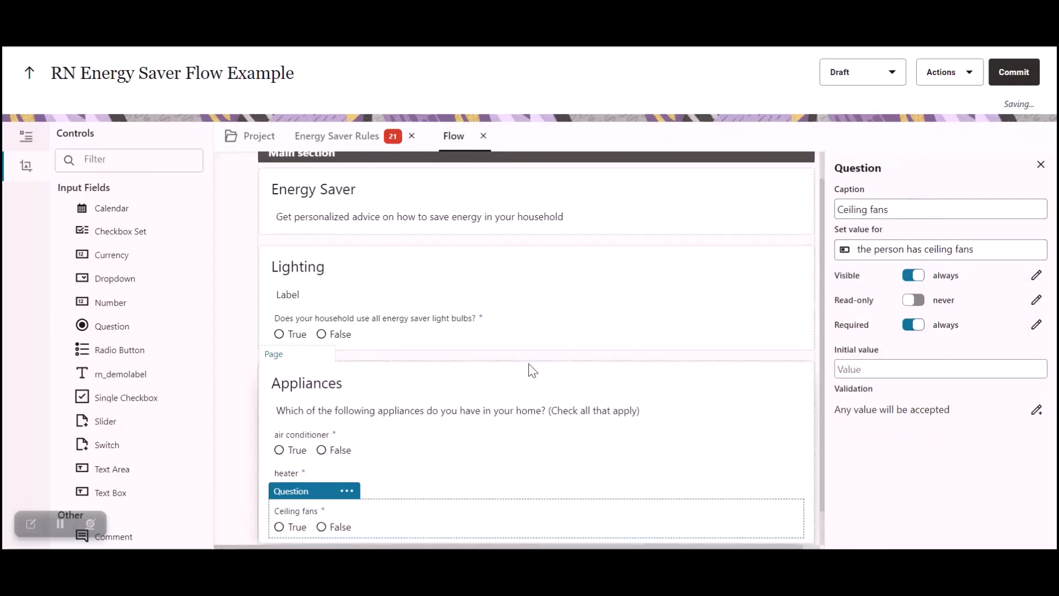
# Add a Question below the ceiling fans question on the Appliances page and caption it "Washing Machine", following the Policy Modeling appliance list
pyautogui.scroll(-1, 529, 371)
pyautogui.hotkey('alt', 'Tab')
pyautogui.scroll(-1, 524, 312)
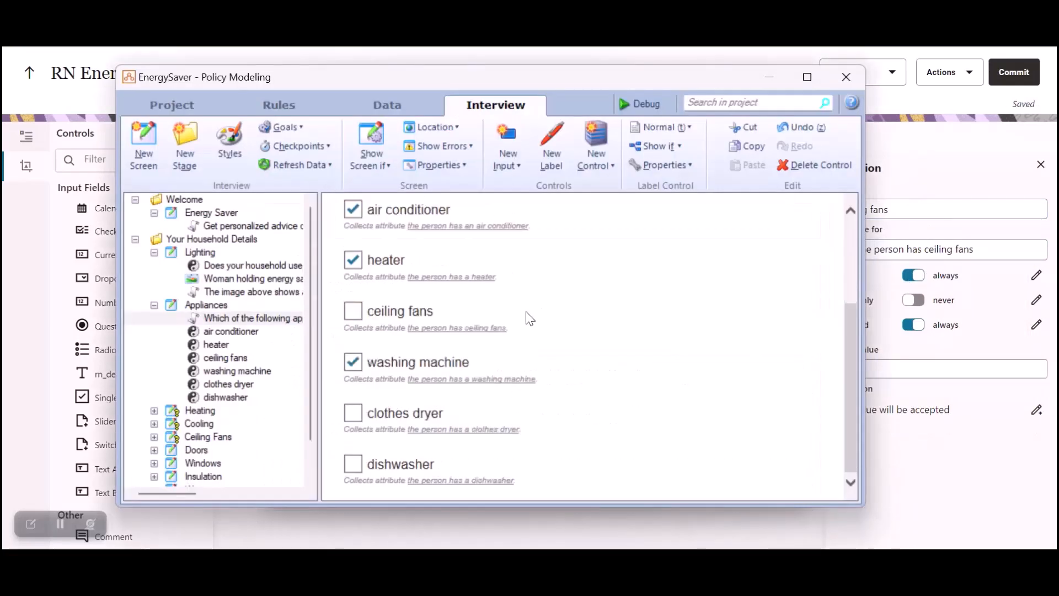
pyautogui.hotkey('alt', 'Tab')
pyautogui.moveTo(113, 326); pyautogui.dragTo(338, 504)
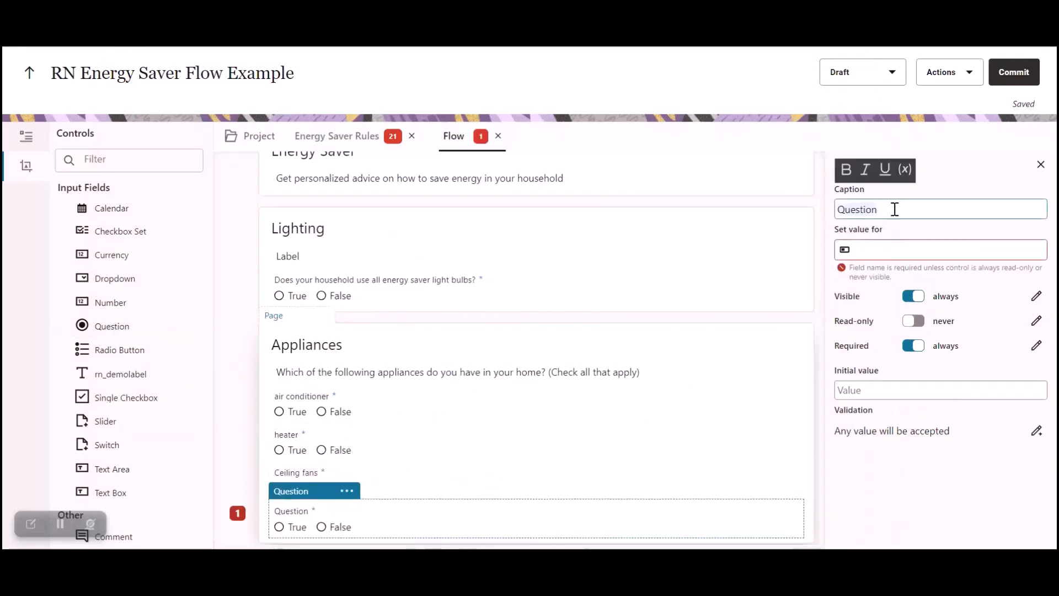
pyautogui.write('Washing')
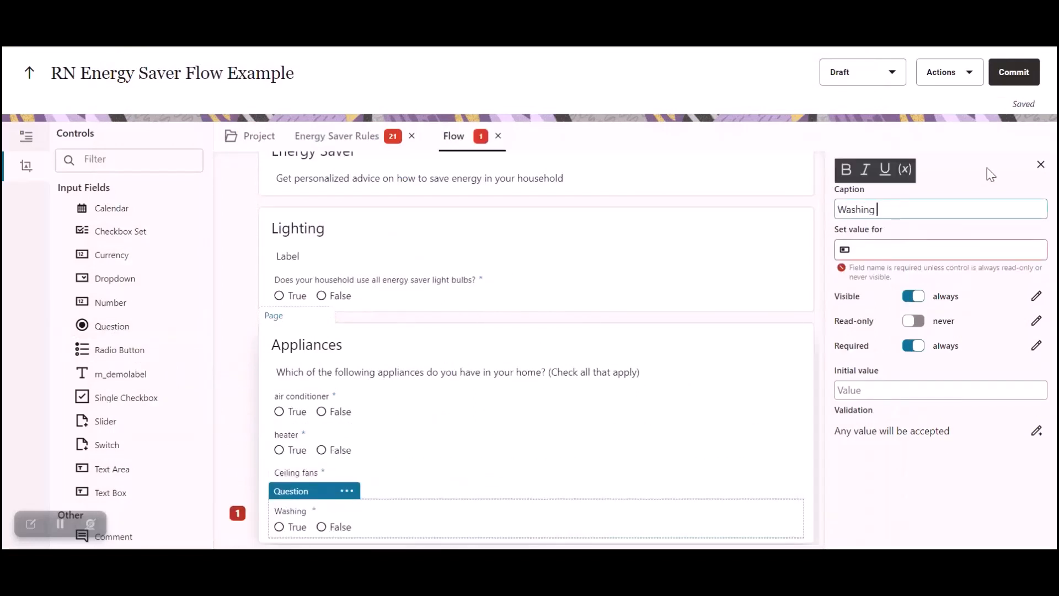
pyautogui.write(' Ma hin')
pyautogui.press('BackSpace')
pyautogui.press('BackSpace')
pyautogui.press('BackSpace')
pyautogui.write('c')
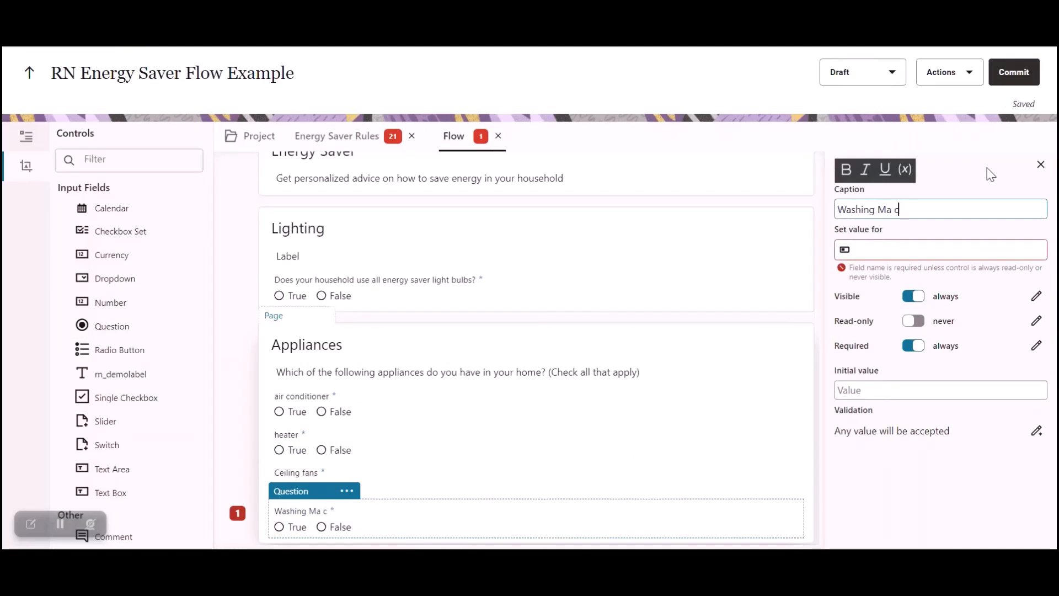
pyautogui.write('hine')
pyautogui.press('Tab')
# Try to find an existing washing machine attribute for the new question by searching "wash" and "person"
pyautogui.write('was')
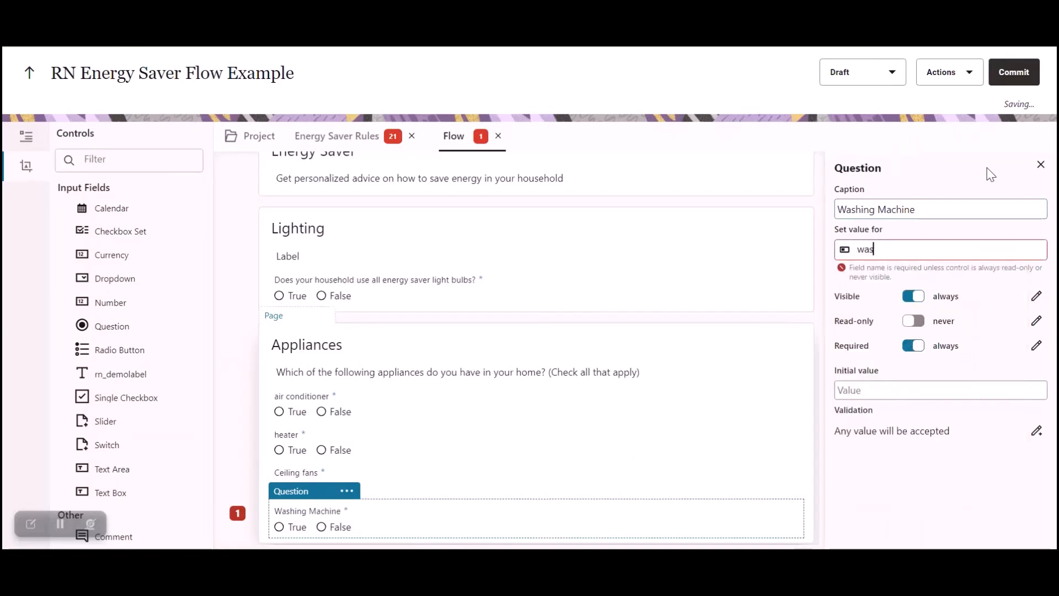
pyautogui.write('g')
pyautogui.press('BackSpace')
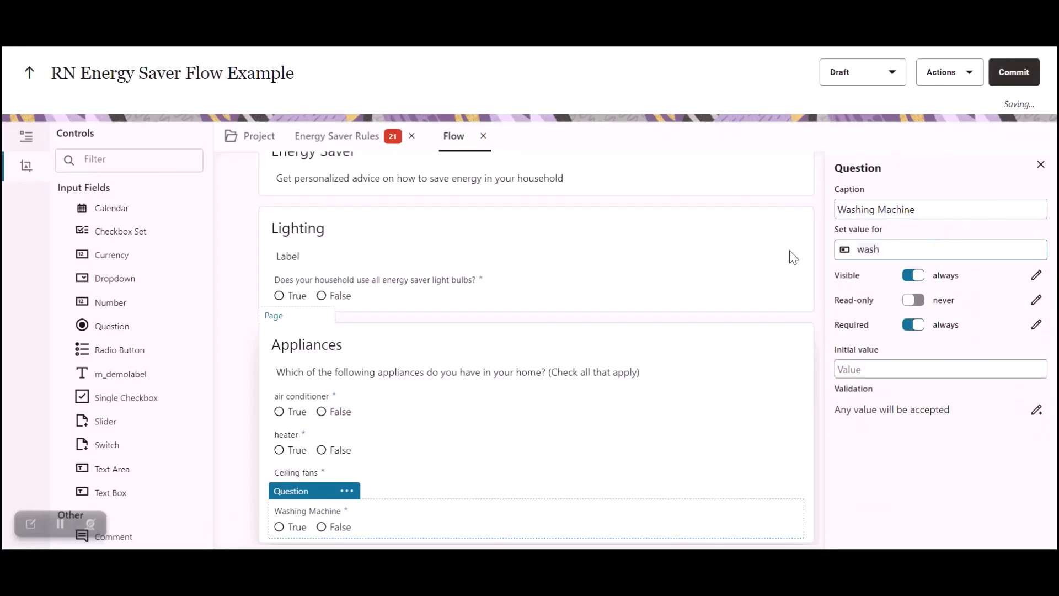
pyautogui.write('h')
pyautogui.press('BackSpace')
pyautogui.press('BackSpace')
pyautogui.press('BackSpace')
pyautogui.press('BackSpace')
pyautogui.write('person')
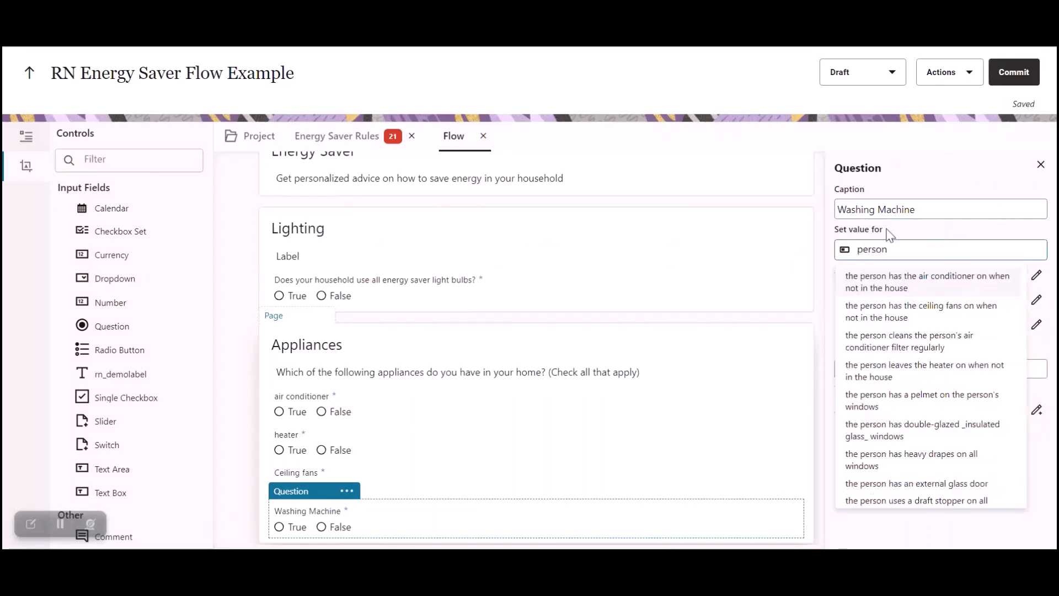
pyautogui.scroll(-2, 949, 420)
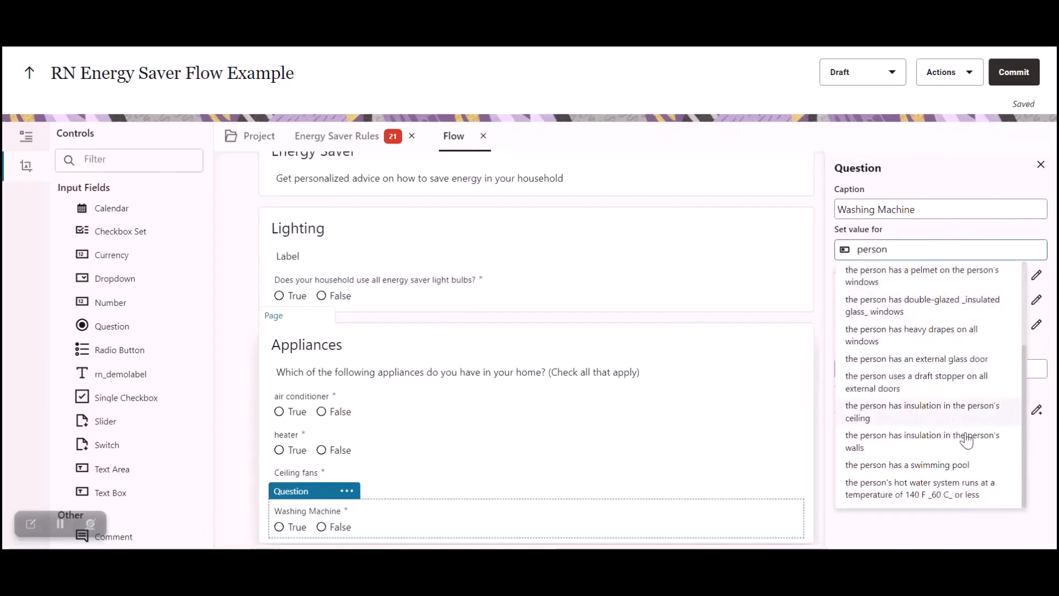
pyautogui.scroll(2, 969, 417)
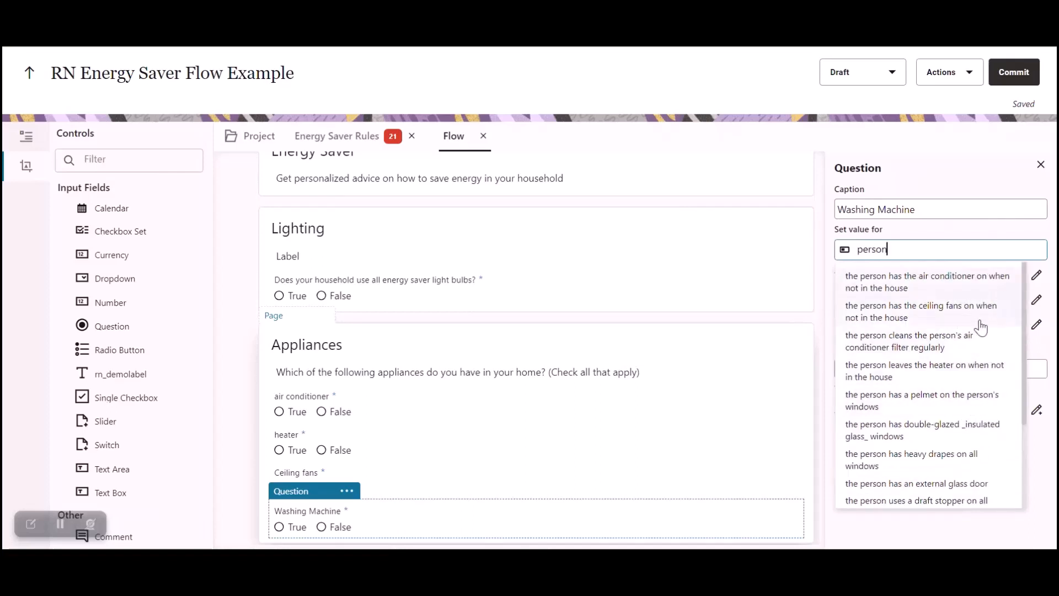
pyautogui.scroll(-1, 981, 336)
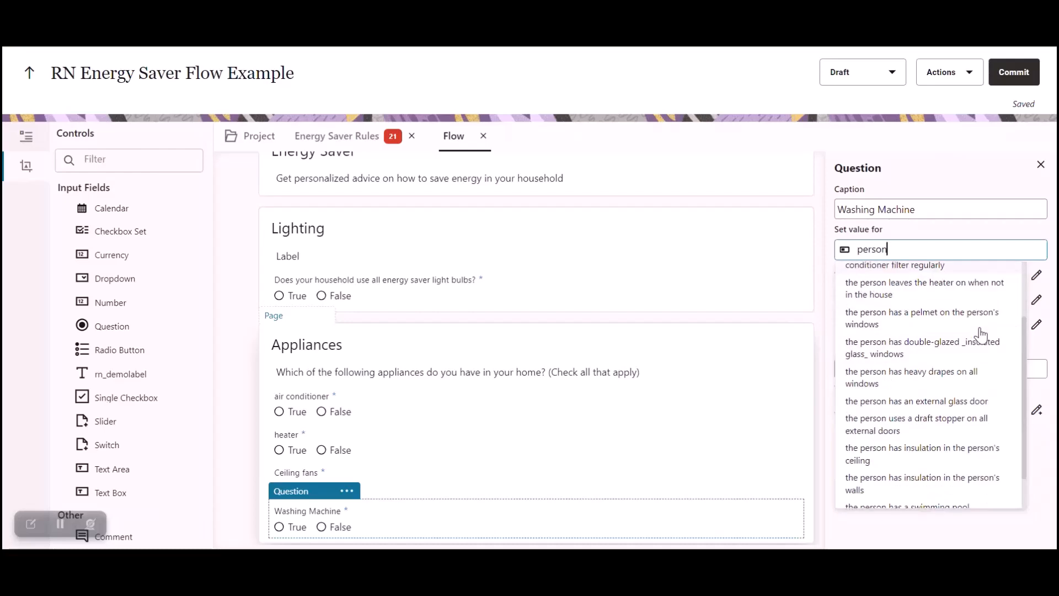
# Check the attribute wording in Policy Modeling and link the Washing Machine question to "the person has a washing machine"
pyautogui.hotkey('alt', 'Tab')
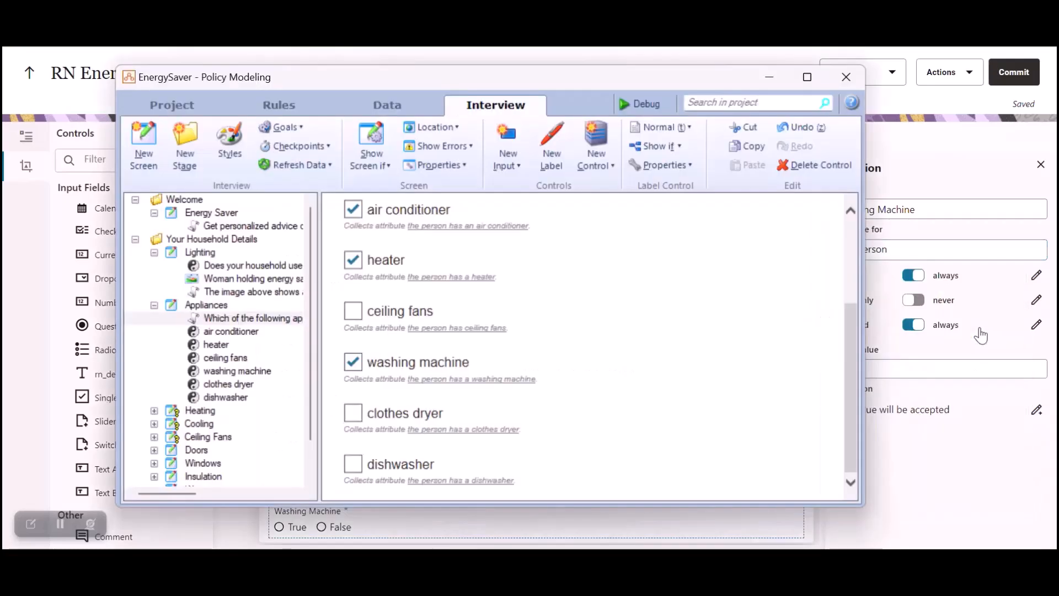
pyautogui.hotkey('alt', 'Tab')
pyautogui.moveTo(921, 249); pyautogui.dragTo(825, 245)
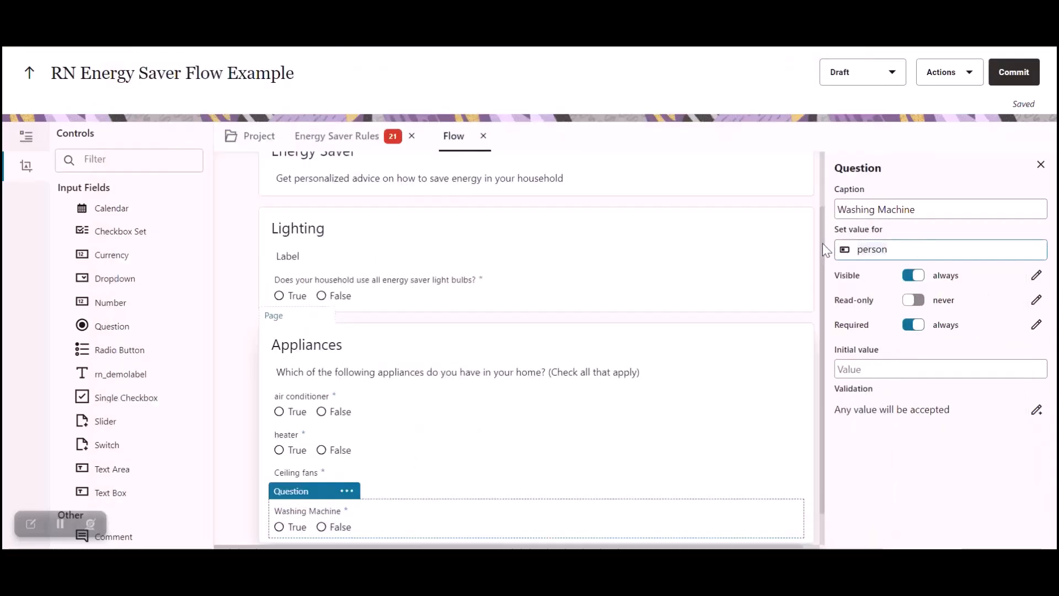
pyautogui.write('was')
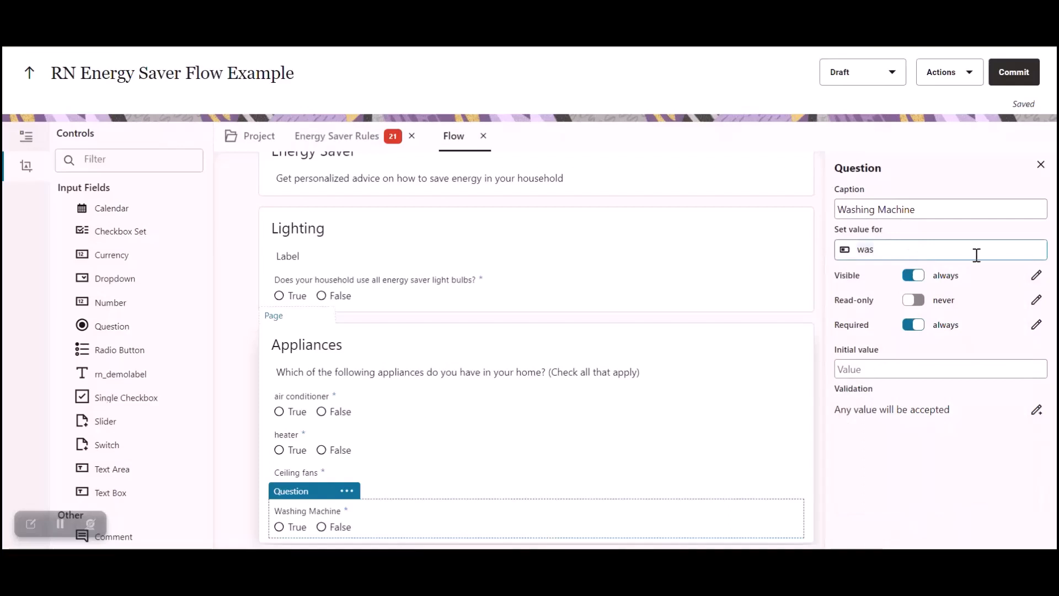
pyautogui.write('the ers')
pyautogui.press('BackSpace')
pyautogui.press('BackSpace')
pyautogui.press('BackSpace')
pyautogui.write('perso')
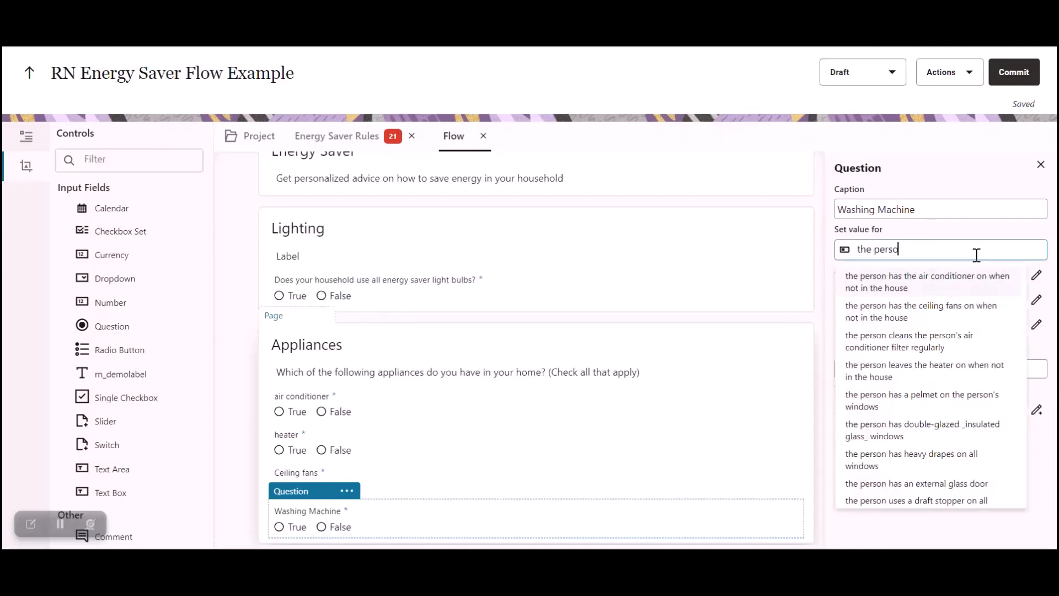
pyautogui.write('n has a was')
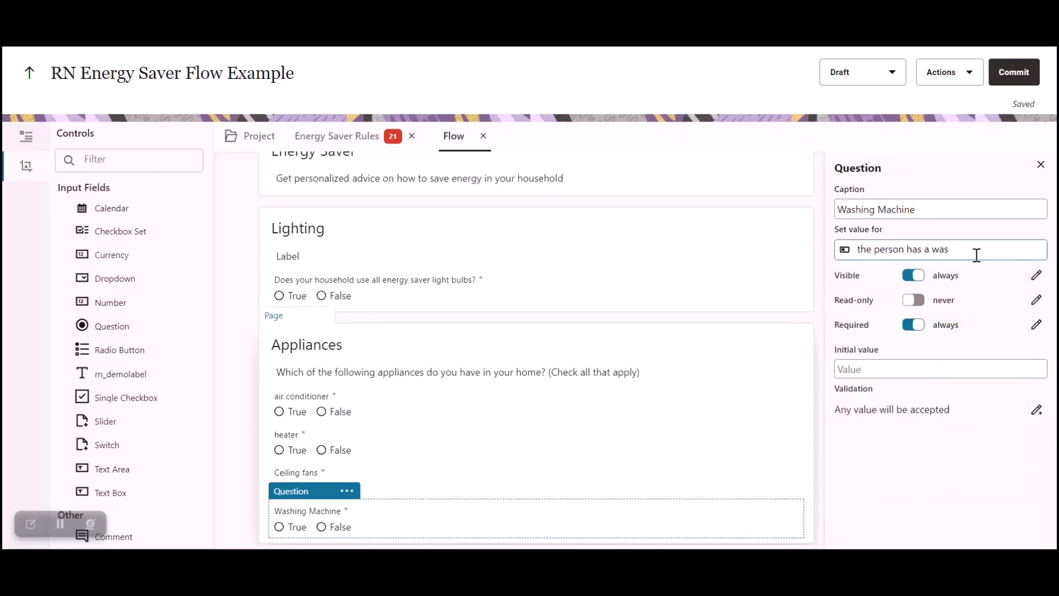
pyautogui.write('hing machine')
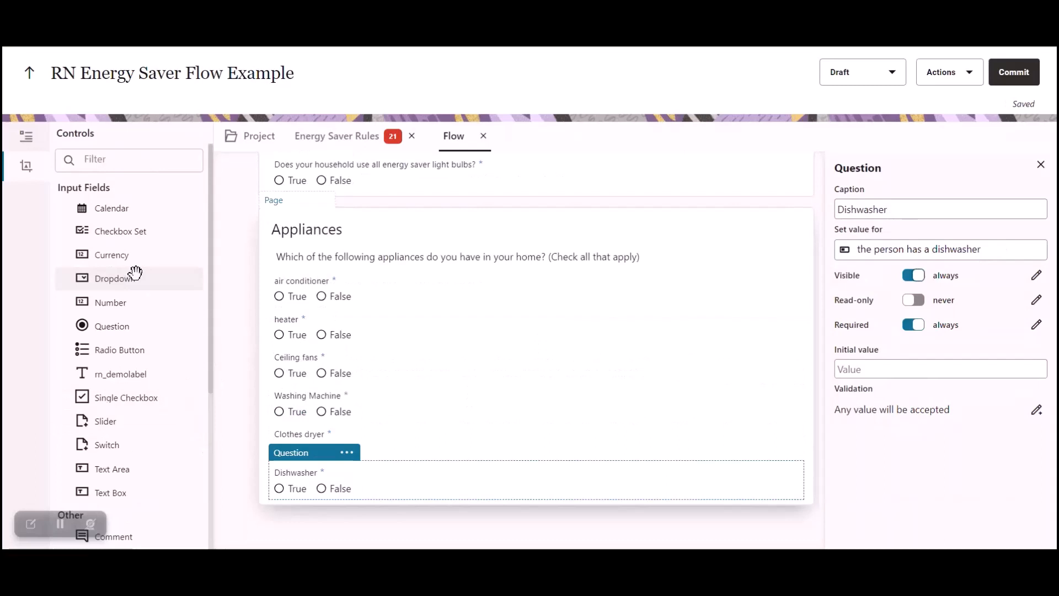
# Add a Page below the Appliances page and caption it "Heating", after the next screen in Policy Modeling
pyautogui.scroll(-5, 135, 272)
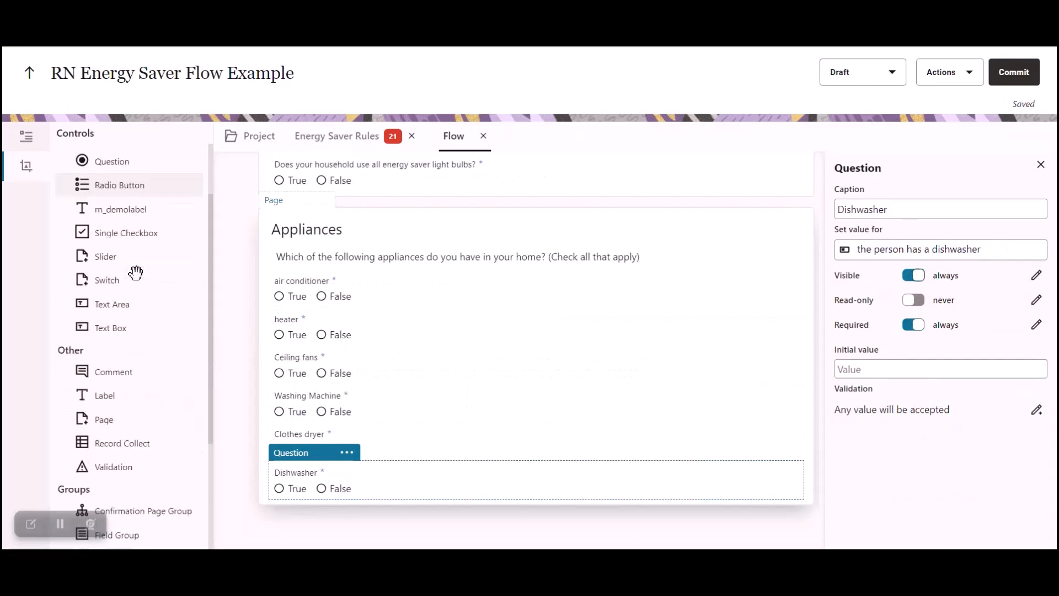
pyautogui.moveTo(105, 331); pyautogui.dragTo(321, 494)
pyautogui.hotkey('alt', 'Tab')
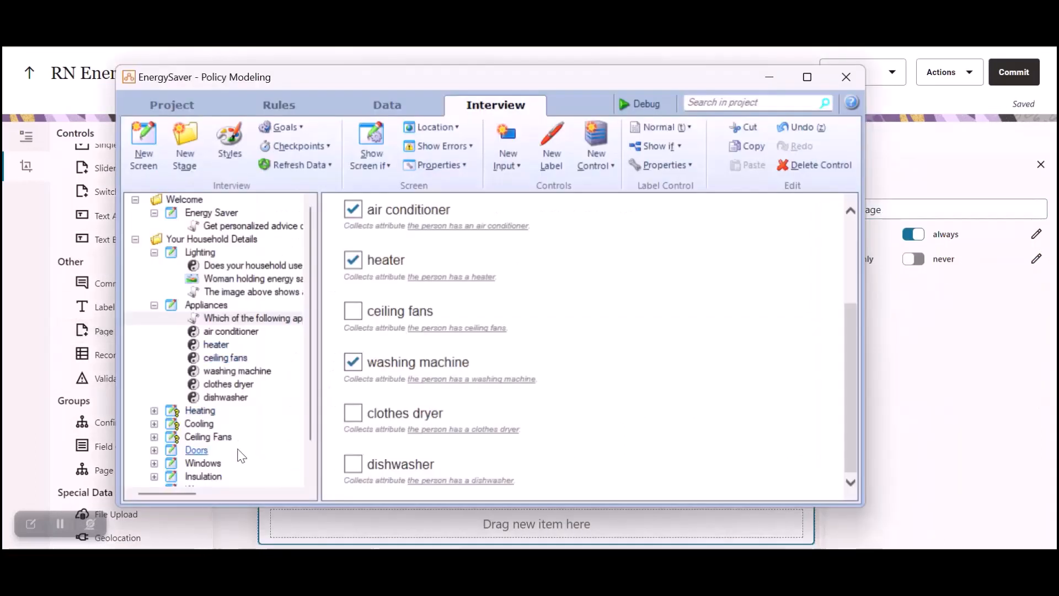
pyautogui.click(200, 410)
pyautogui.hotkey('alt', 'Tab')
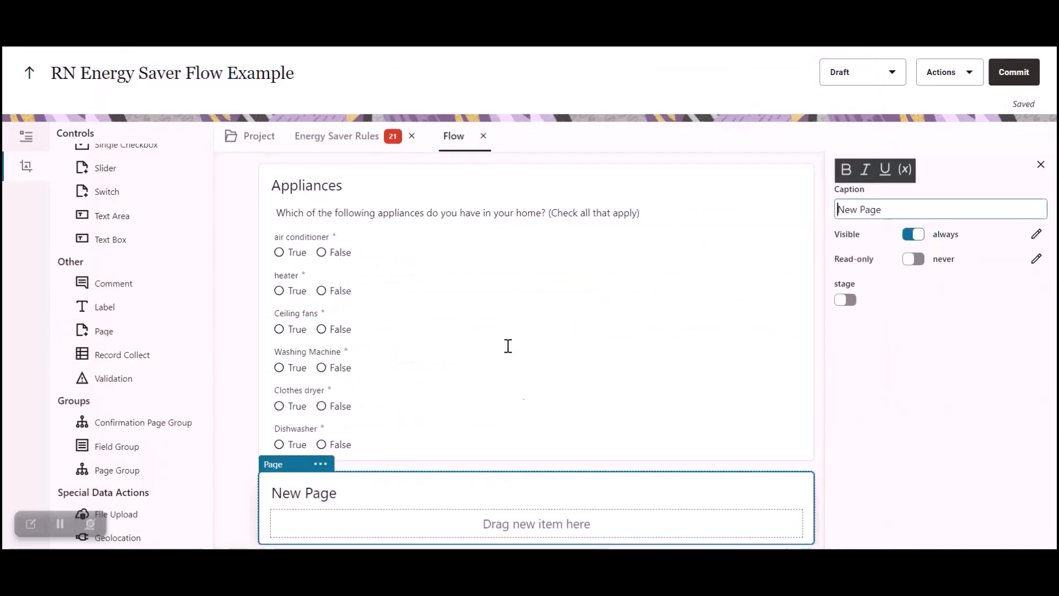
pyautogui.click(313, 487)
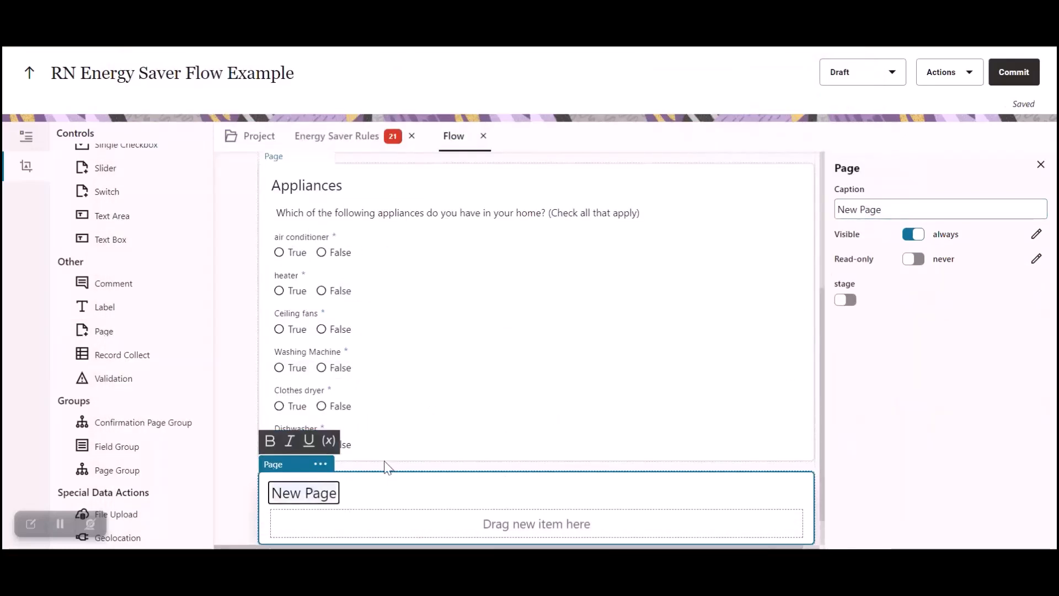
pyautogui.hotkey('ctrl', 'a')
pyautogui.write('Heating')
# Add a Dropdown to the Heating page for the heater temperature question shown in Policy Modeling
pyautogui.hotkey('alt', 'Tab')
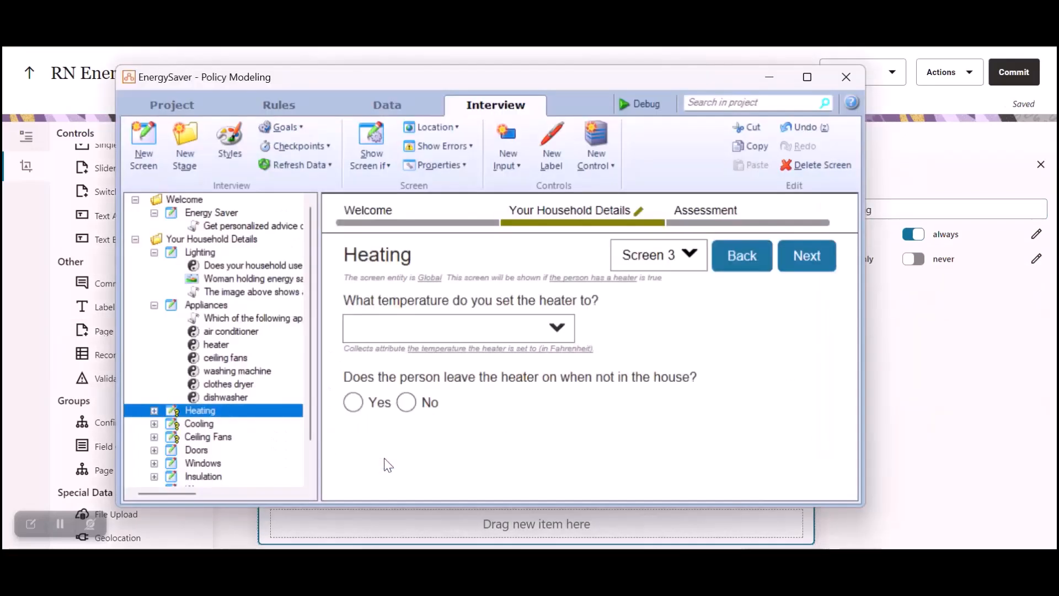
pyautogui.hotkey('alt', 'Tab')
pyautogui.scroll(5, 138, 281)
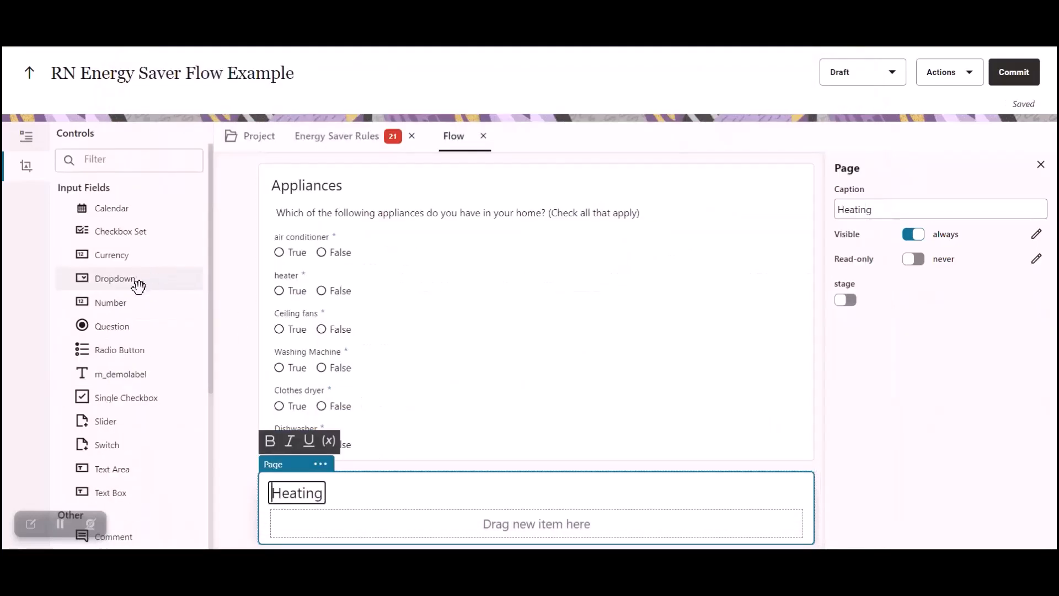
pyautogui.moveTo(117, 276); pyautogui.dragTo(435, 525)
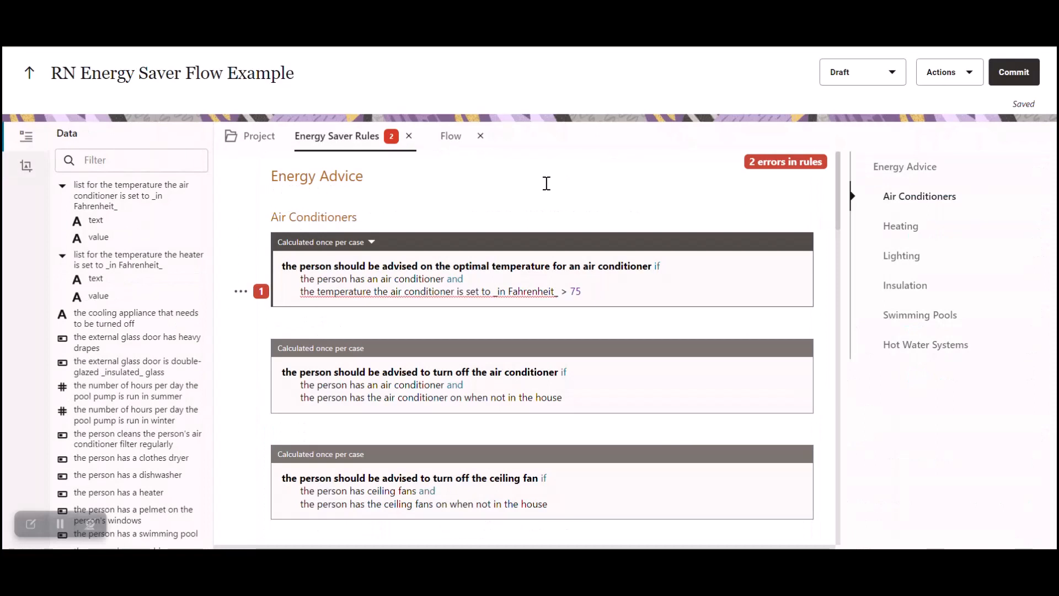
# Return to the flow and set the value of the 65 choice in the air conditioner temperature dropdown to "option656"
pyautogui.click(451, 137)
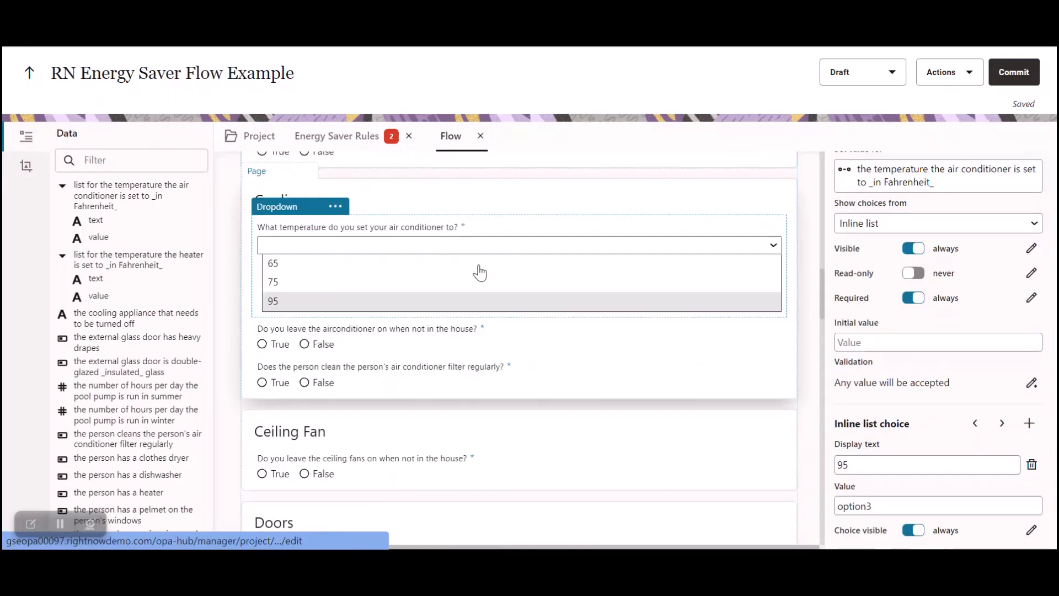
pyautogui.click(319, 269)
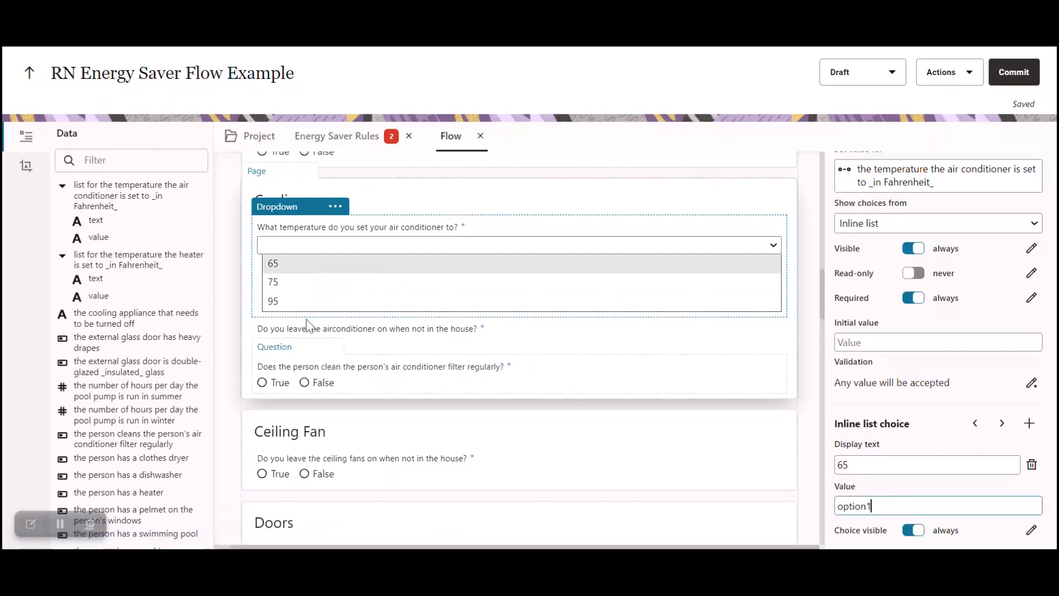
pyautogui.click(303, 282)
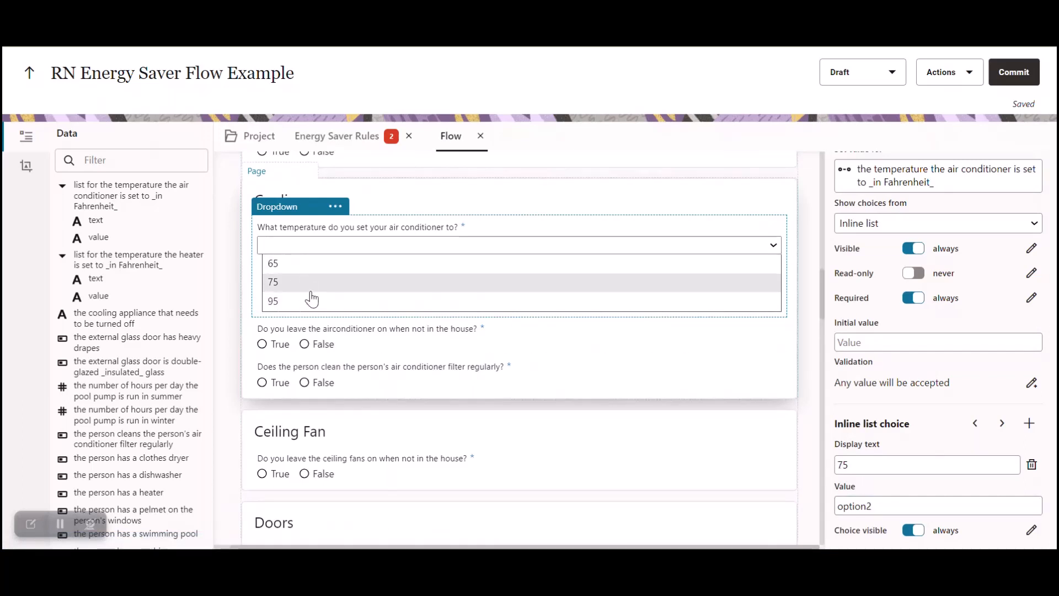
pyautogui.click(466, 265)
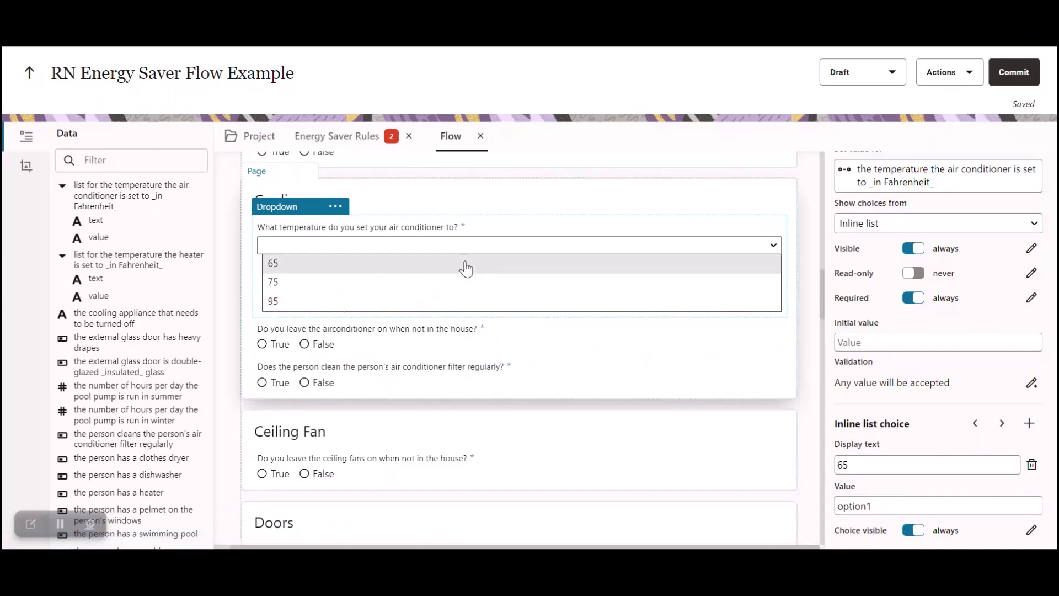
pyautogui.click(893, 506)
pyautogui.press('BackSpace')
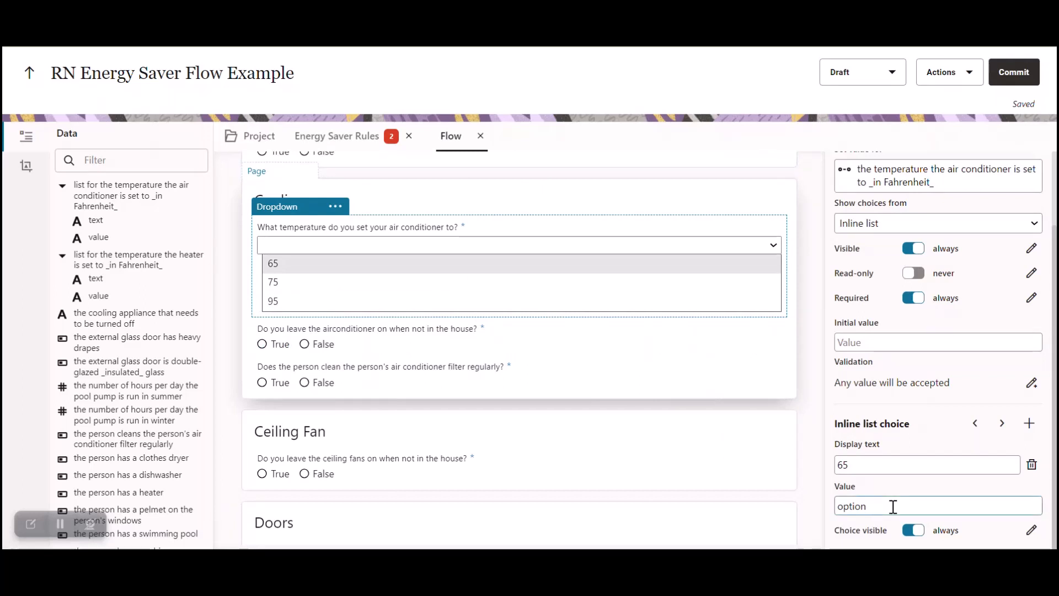
pyautogui.write('656')
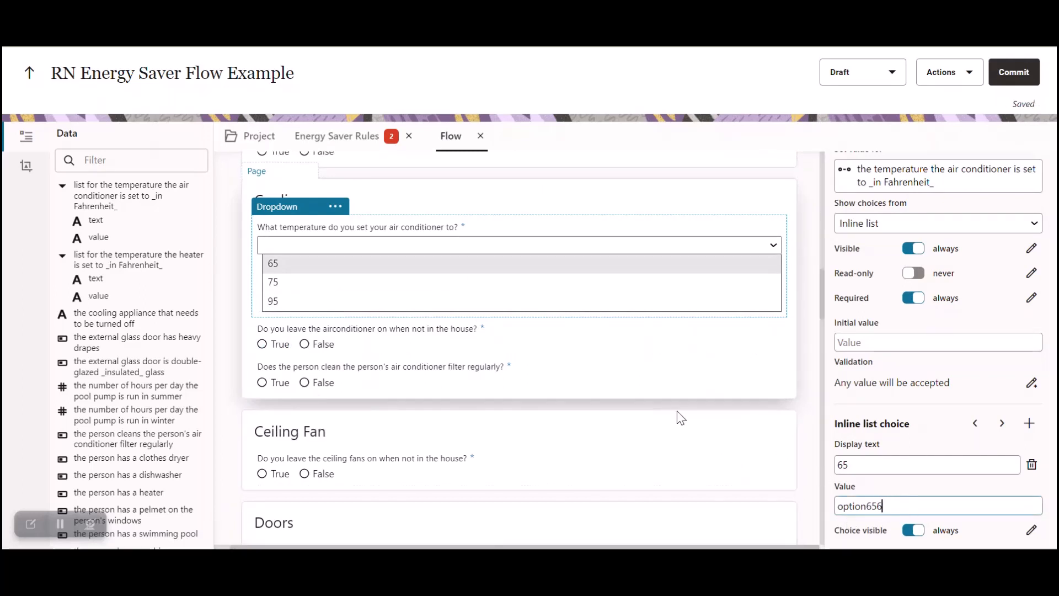
# In the air conditioner temperature dropdown, change the 75 choice's value to match its display text and set the 95 choice's value to "option95"
pyautogui.click(464, 288)
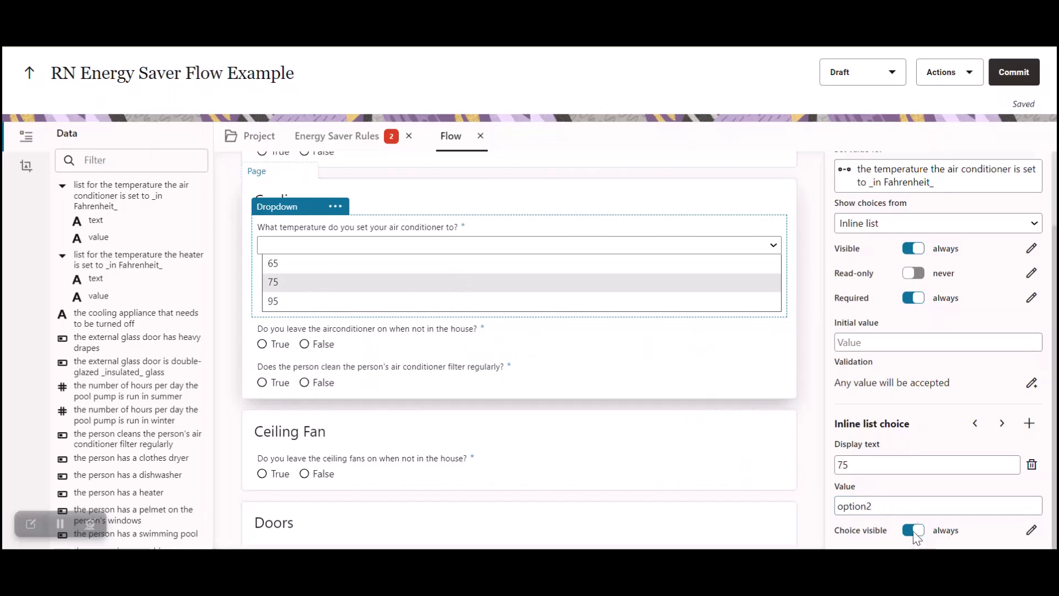
pyautogui.click(889, 505)
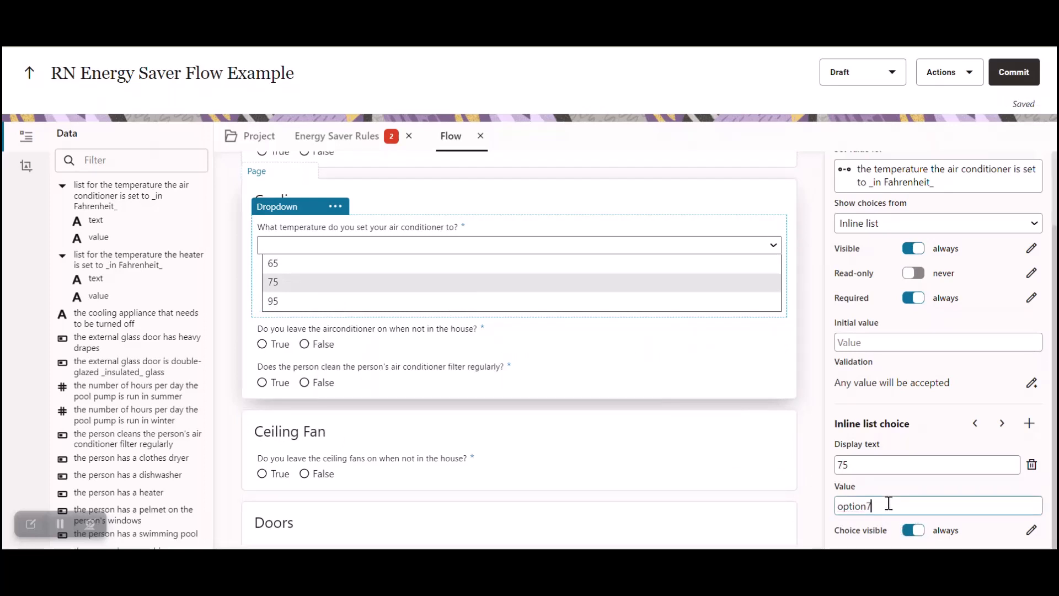
pyautogui.click(490, 300)
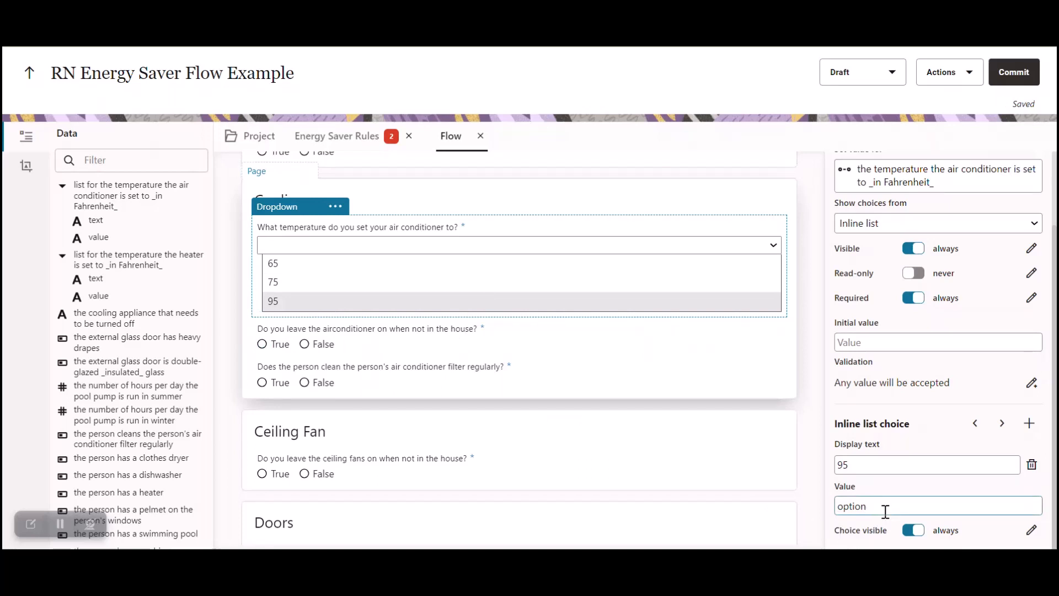
pyautogui.write('95')
# Set the value of the 60 choice in the heater temperature dropdown on the Heating page to "option60"
pyautogui.scroll(10, 657, 405)
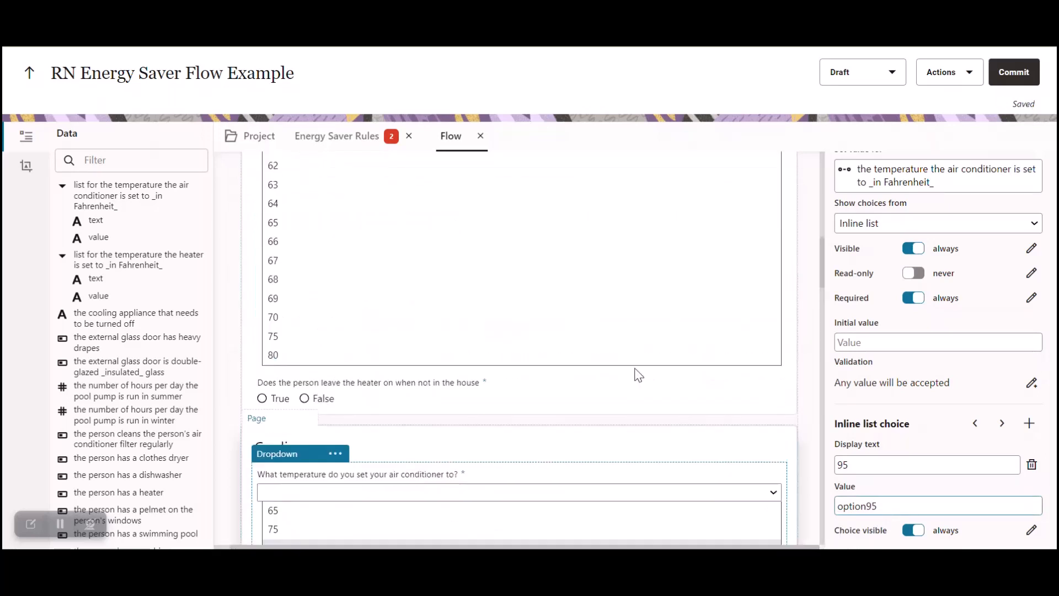
pyautogui.click(522, 306)
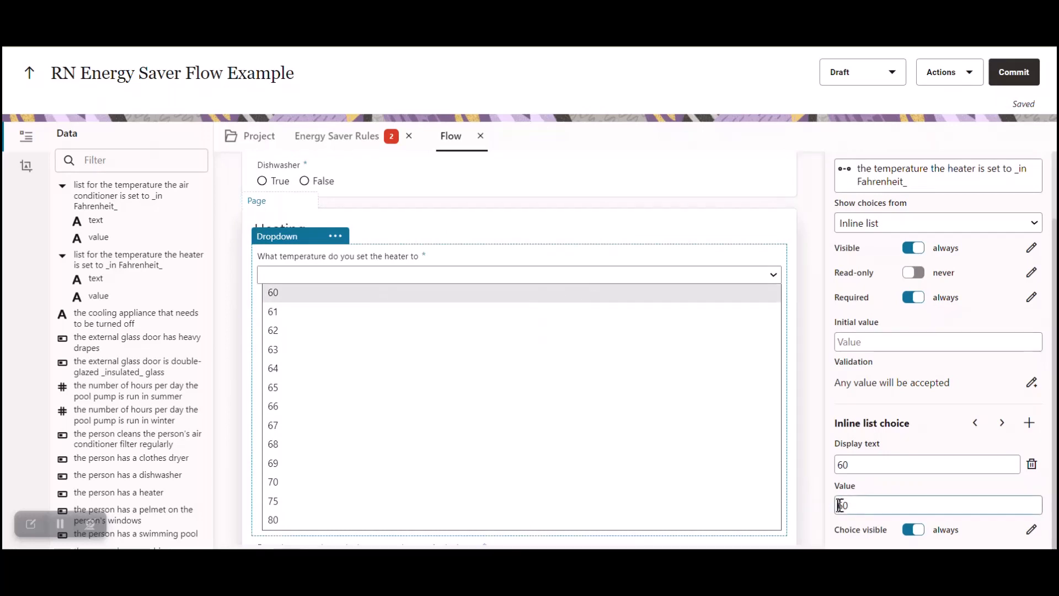
pyautogui.write('opion')
pyautogui.write('ion')
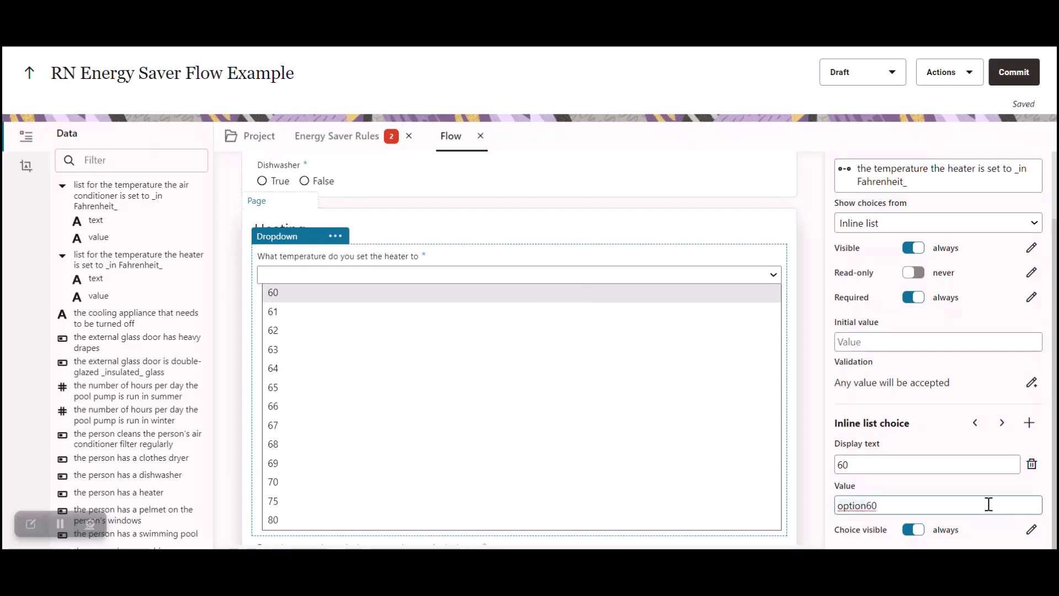
# Set the heater temperature dropdown's 61 and 62 choice values to "option61" and "option62", and open the 63 choice's value for editing
pyautogui.click(547, 314)
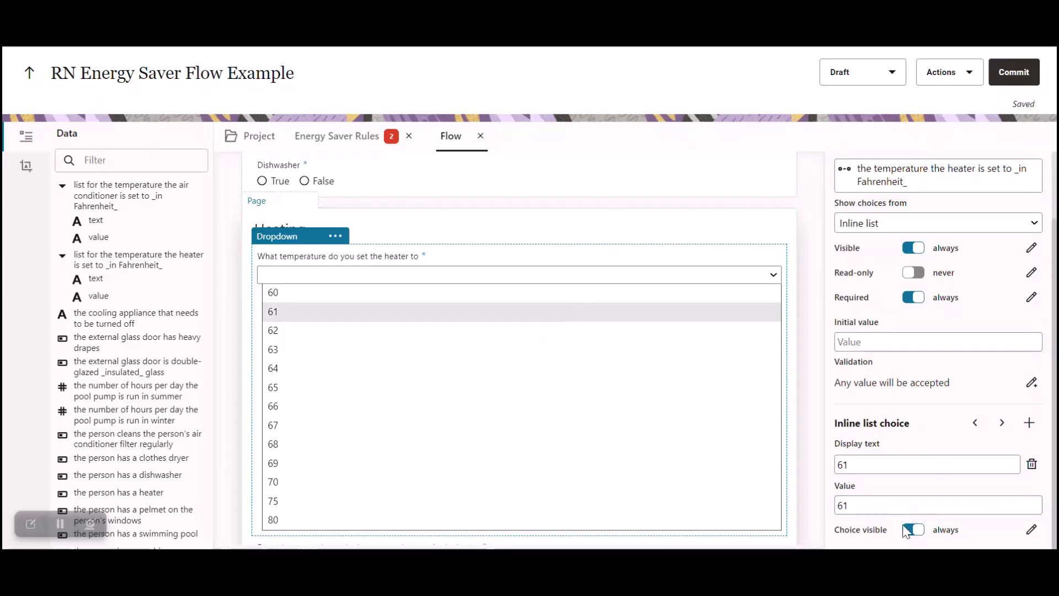
pyautogui.click(841, 504)
pyautogui.write('option')
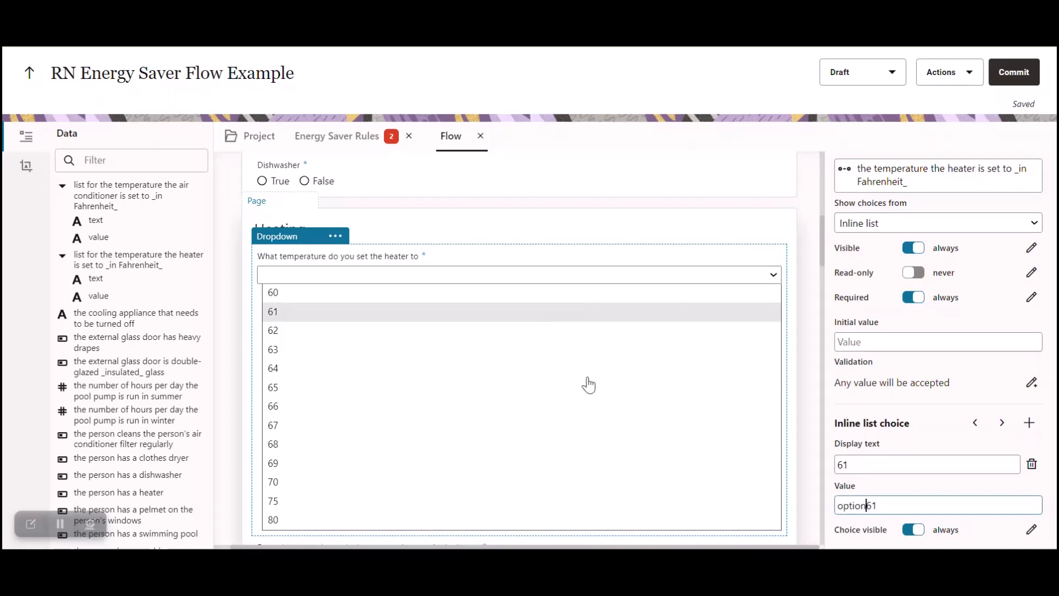
pyautogui.click(473, 331)
pyautogui.click(840, 505)
pyautogui.write('option')
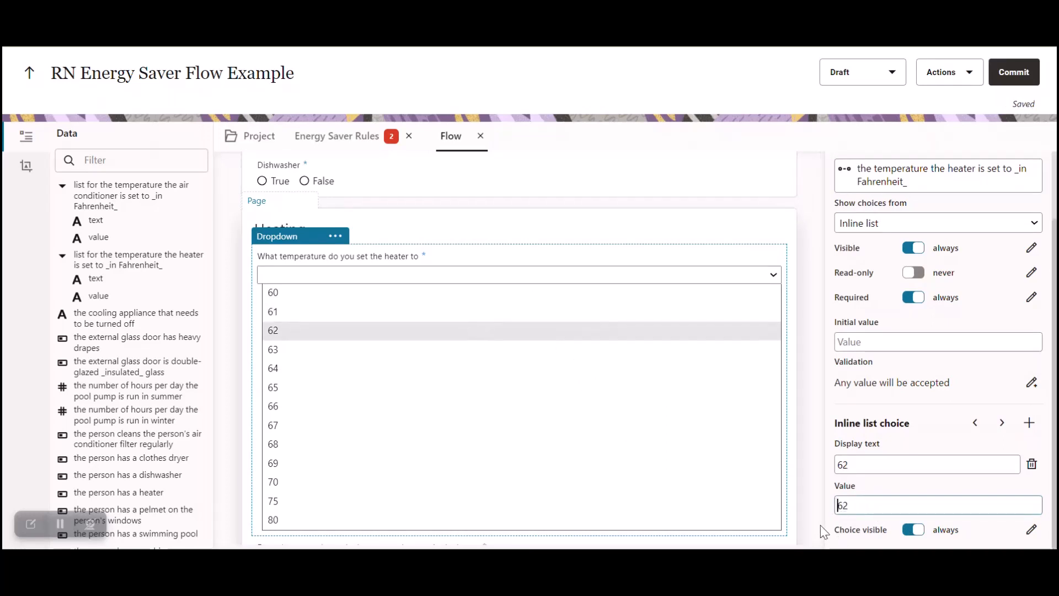
pyautogui.click(322, 350)
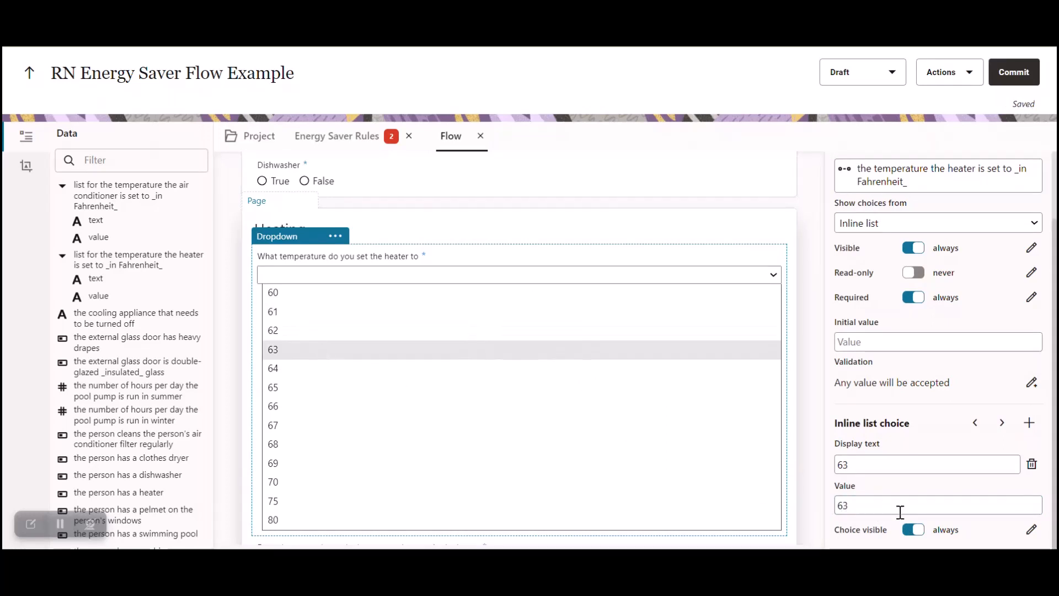
pyautogui.click(840, 504)
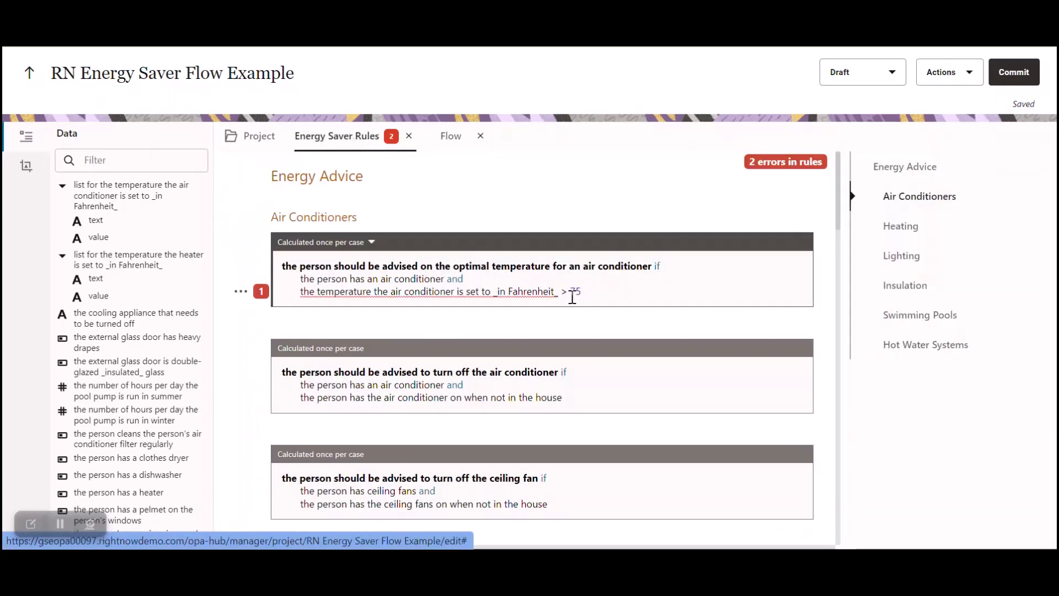
# In the air conditioner optimal temperature rule, compare Number of the list's option65:value as less than the set temperature, with ":value" appended to the latter
pyautogui.click(572, 288)
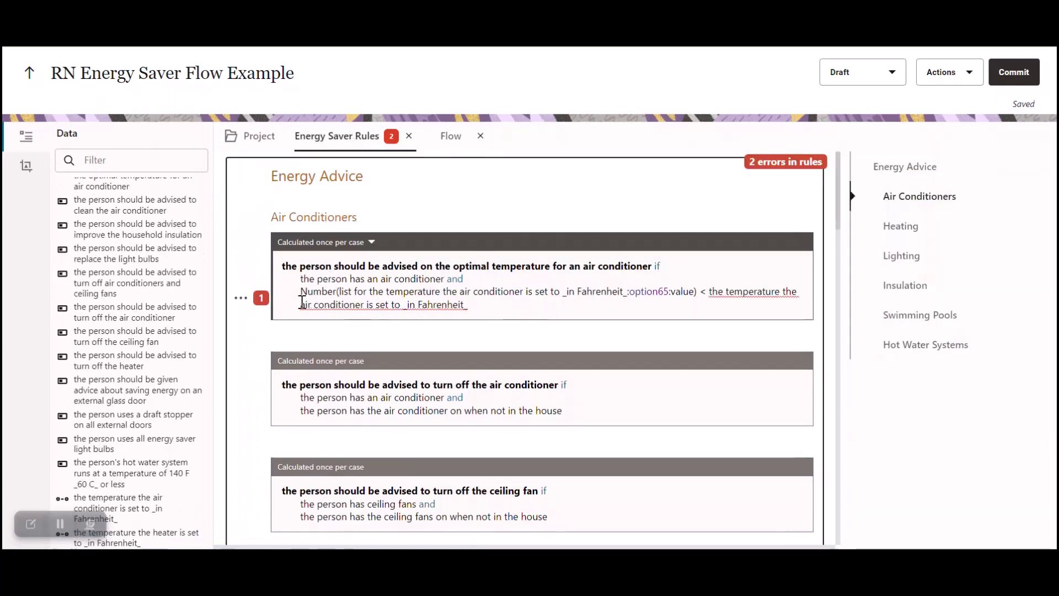
pyautogui.click(261, 298)
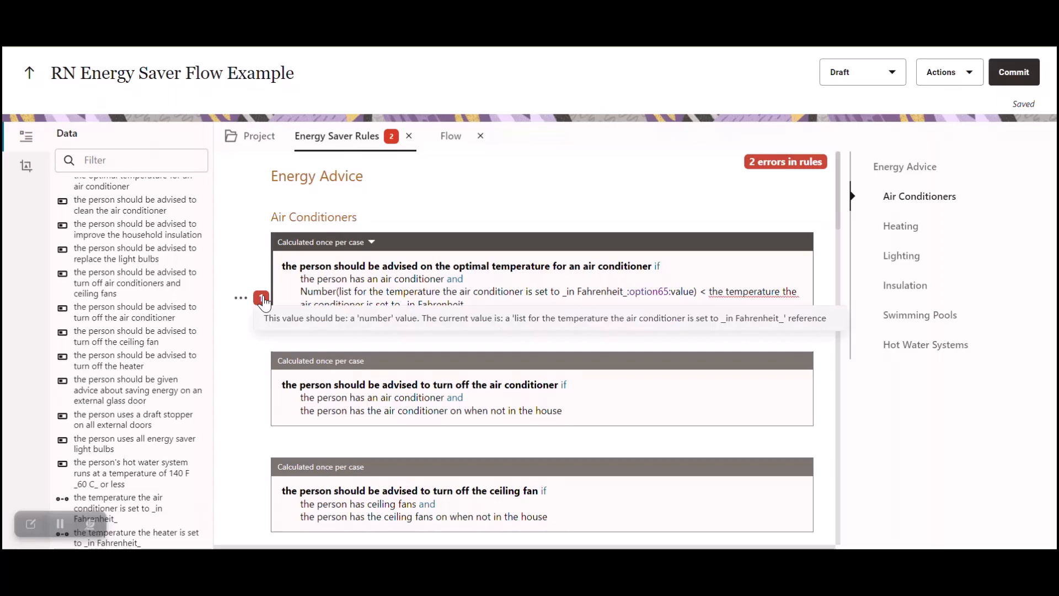
pyautogui.click(508, 279)
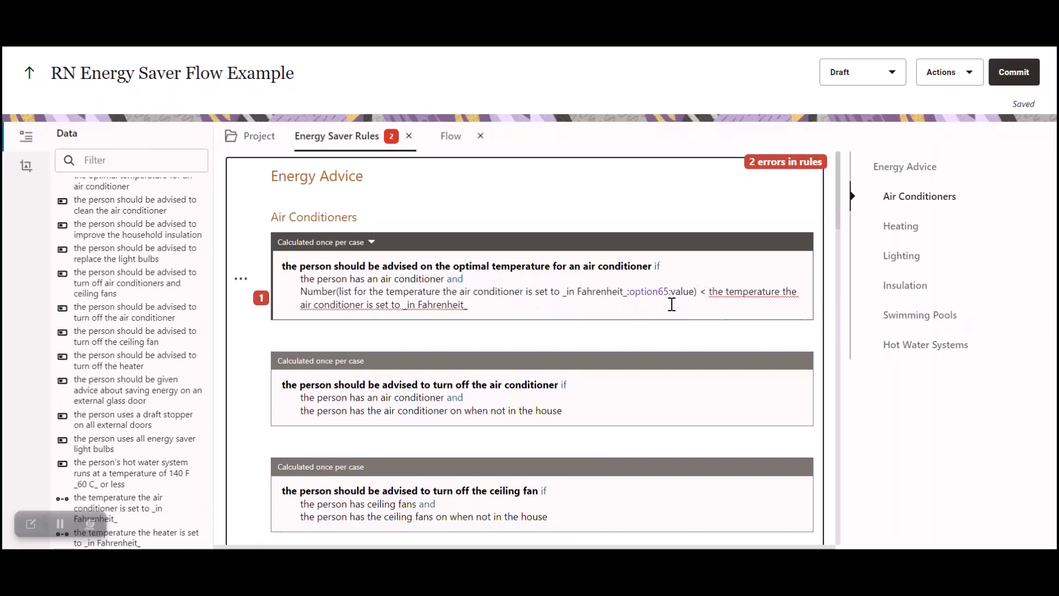
pyautogui.click(498, 313)
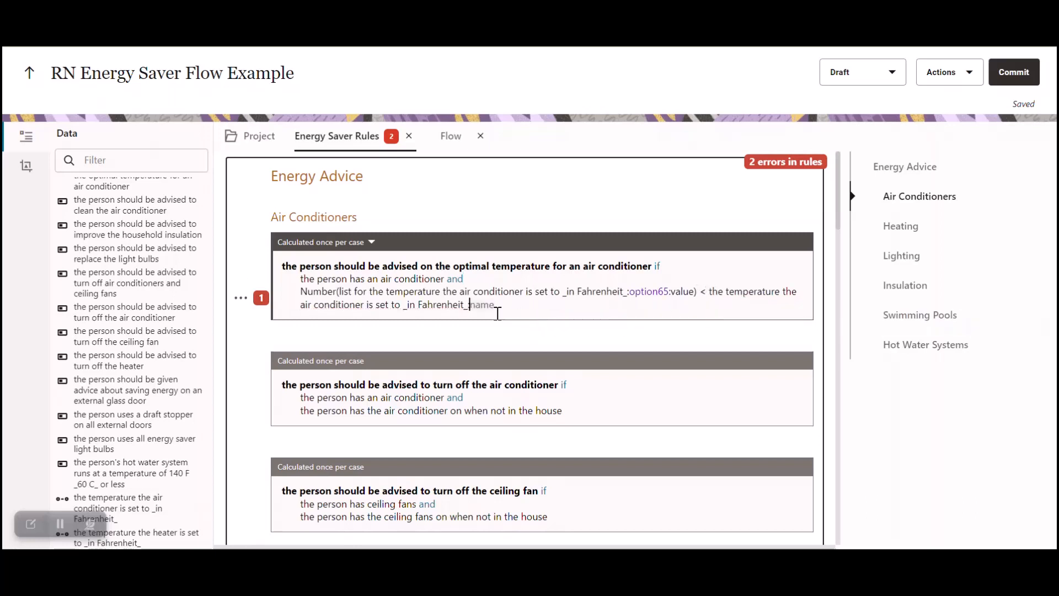
pyautogui.write(':value')
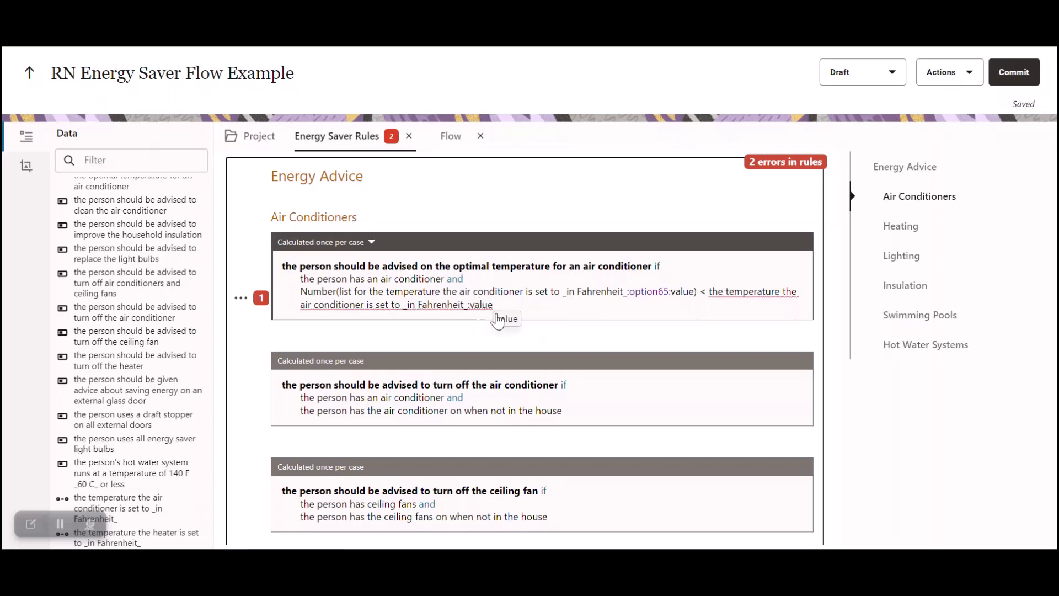
# Check the error on the air conditioner temperature condition and wrap the set temperature's value in Number( )
pyautogui.click(256, 311)
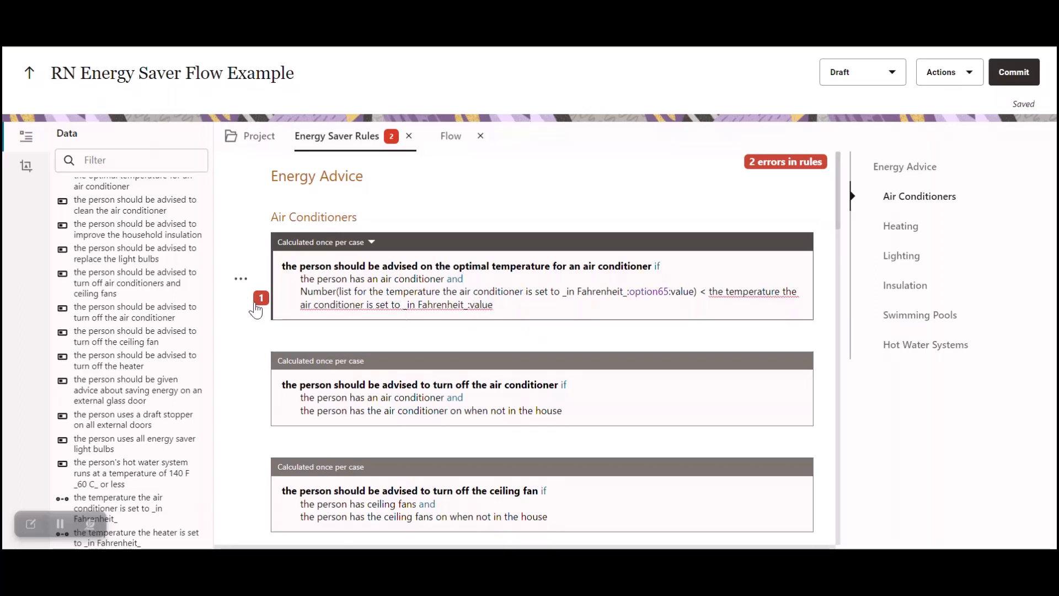
pyautogui.moveTo(256, 309)
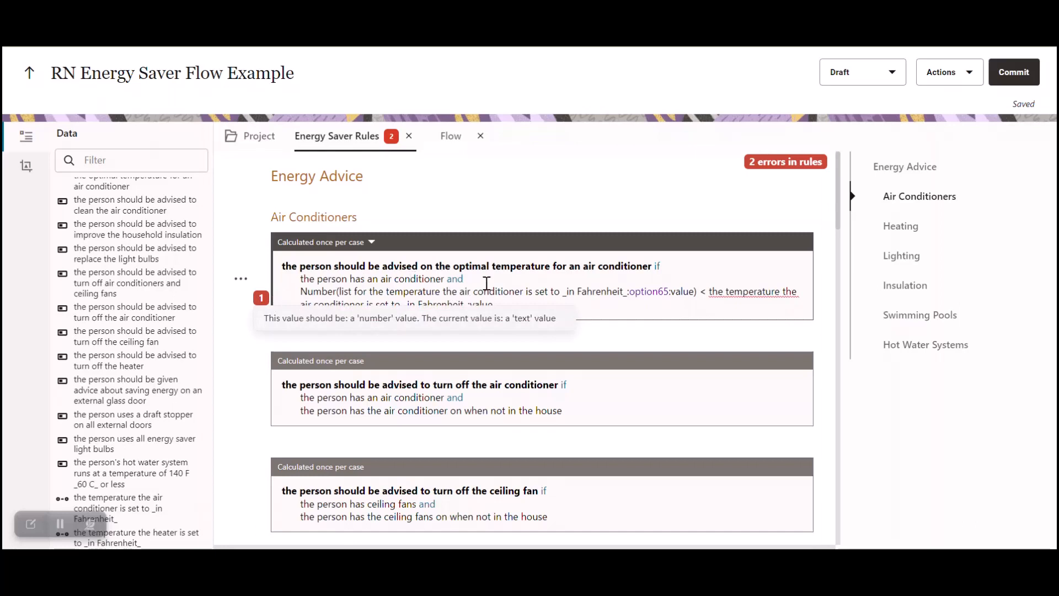
pyautogui.click(631, 289)
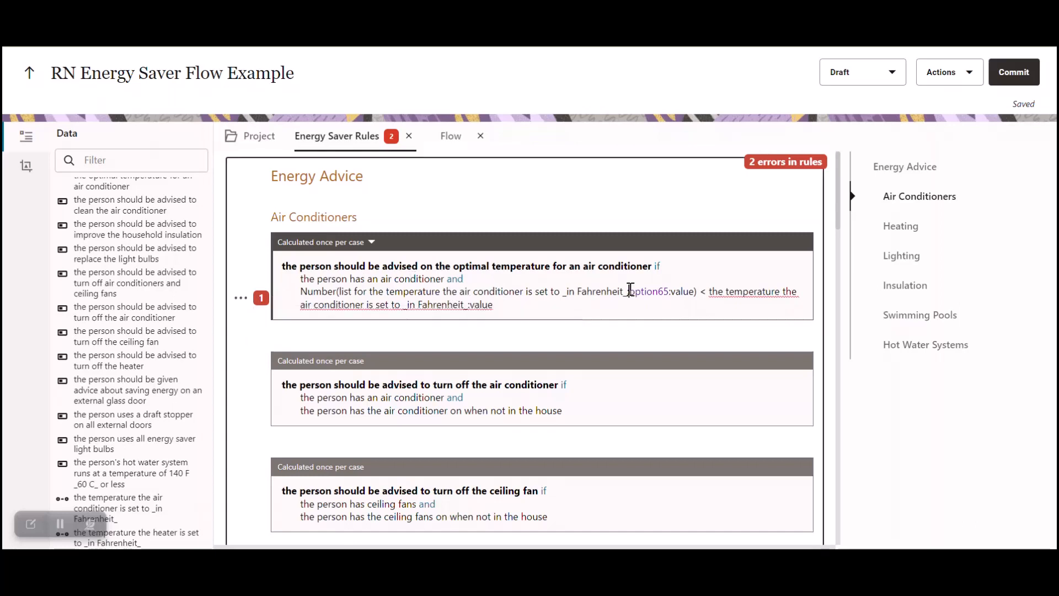
pyautogui.click(709, 292)
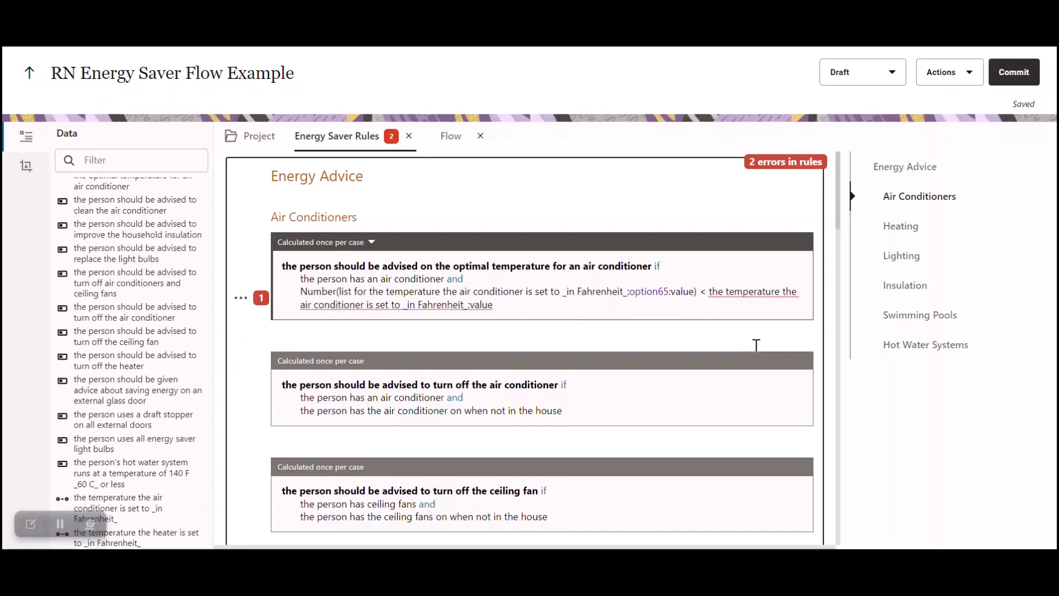
pyautogui.write('Number(')
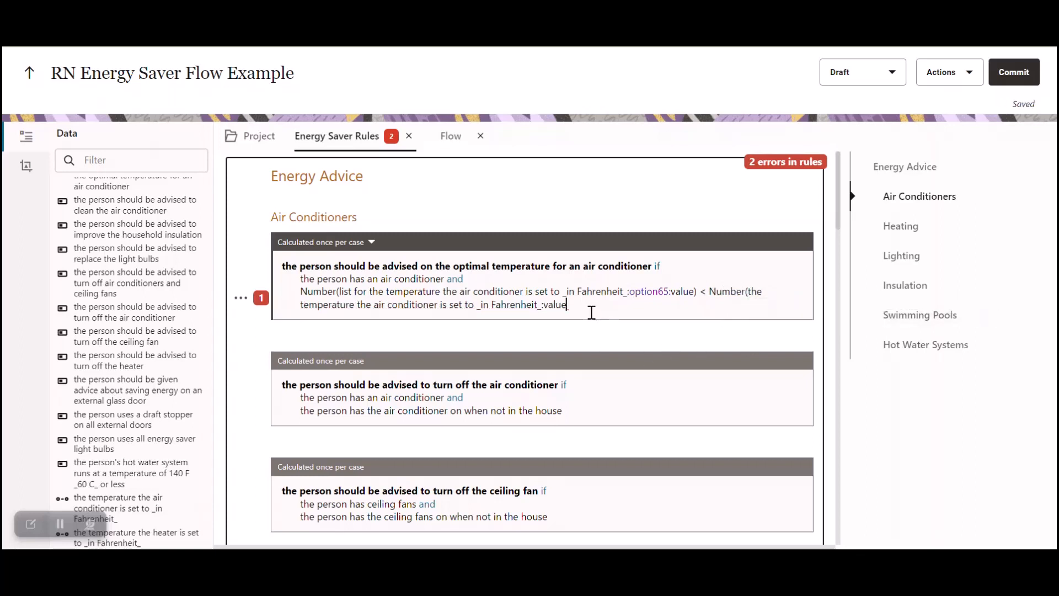
pyautogui.write(')')
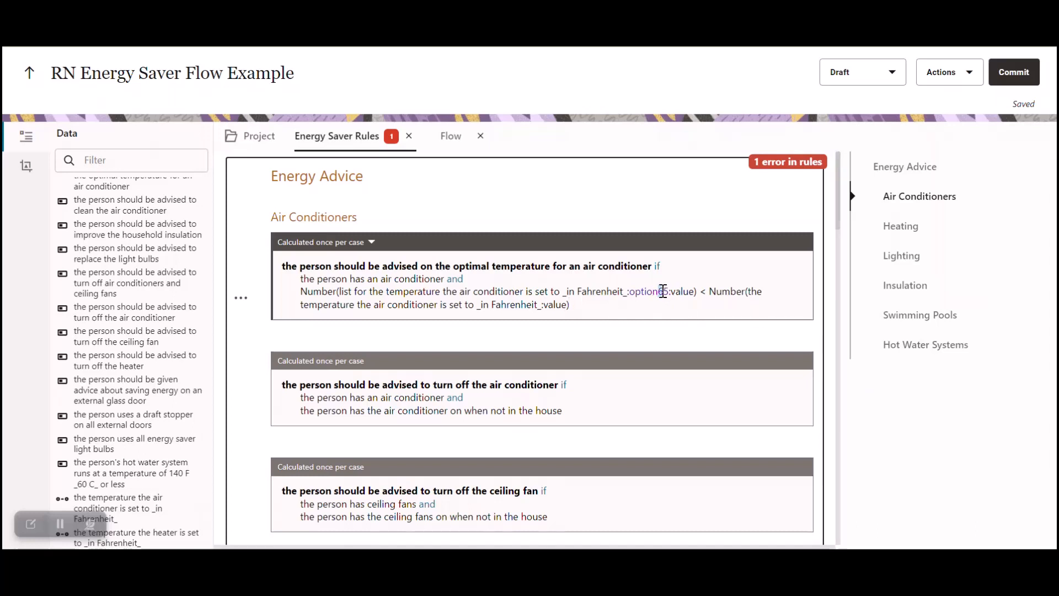
# Switch the air conditioner condition to option75 and reorder it so Number of the set temperature's value is greater than Number of option75's value
pyautogui.write('7')
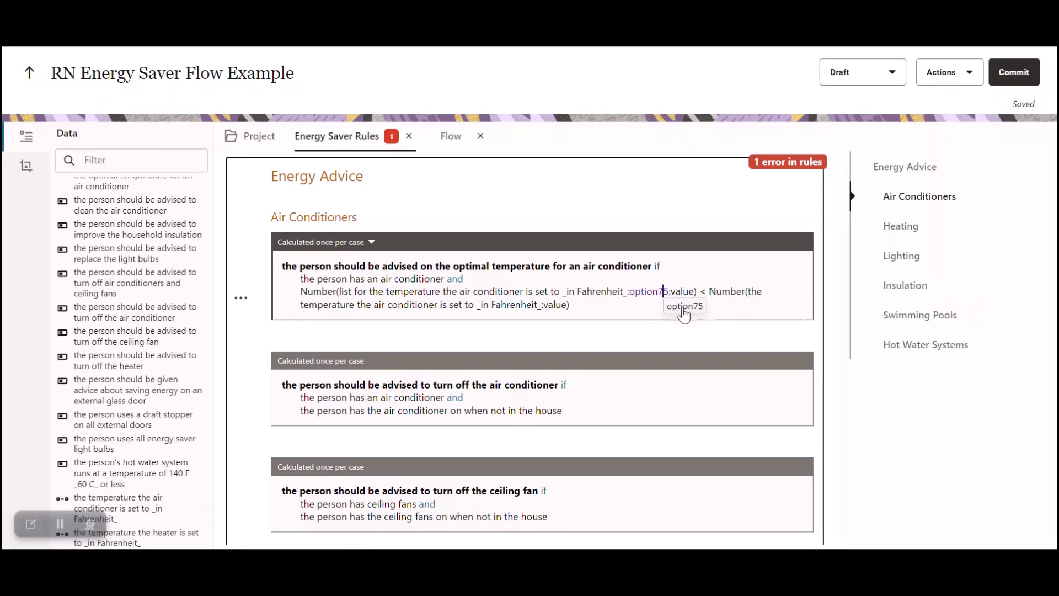
pyautogui.click(684, 308)
pyautogui.click(769, 281)
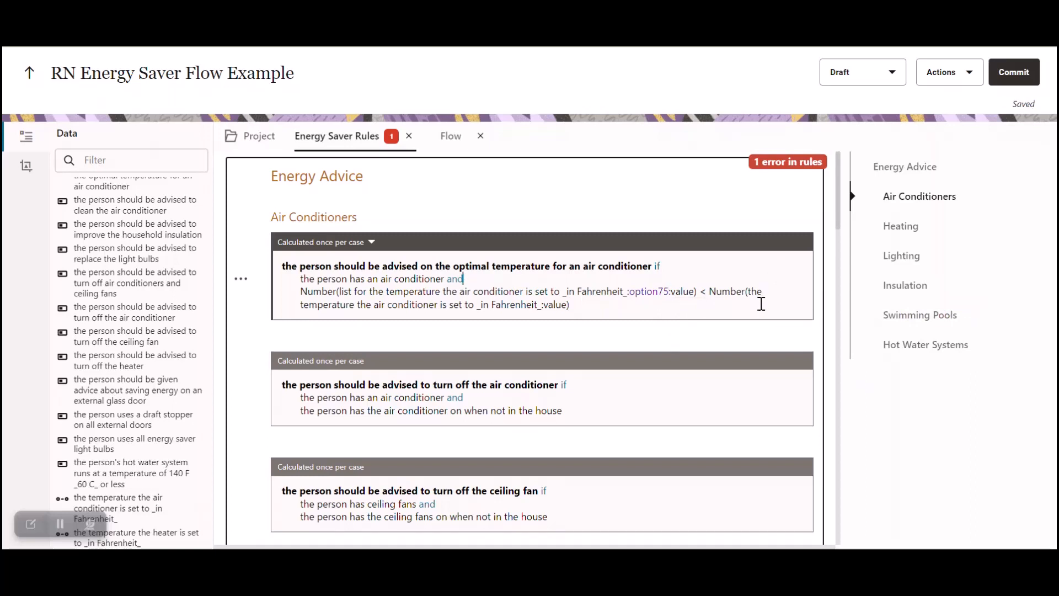
pyautogui.click(706, 291)
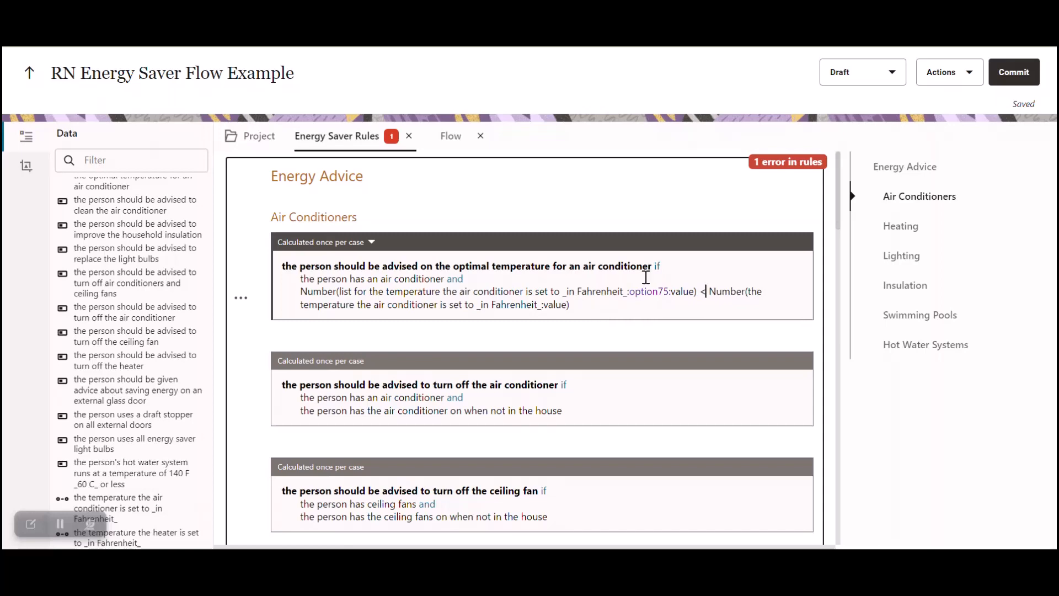
pyautogui.hotkey('ctrl', 'z')
# Copy the air conditioner temperature comparison and paste it over the temperature condition in the heater optimal temperature rule
pyautogui.hotkey('ctrl', 'c')
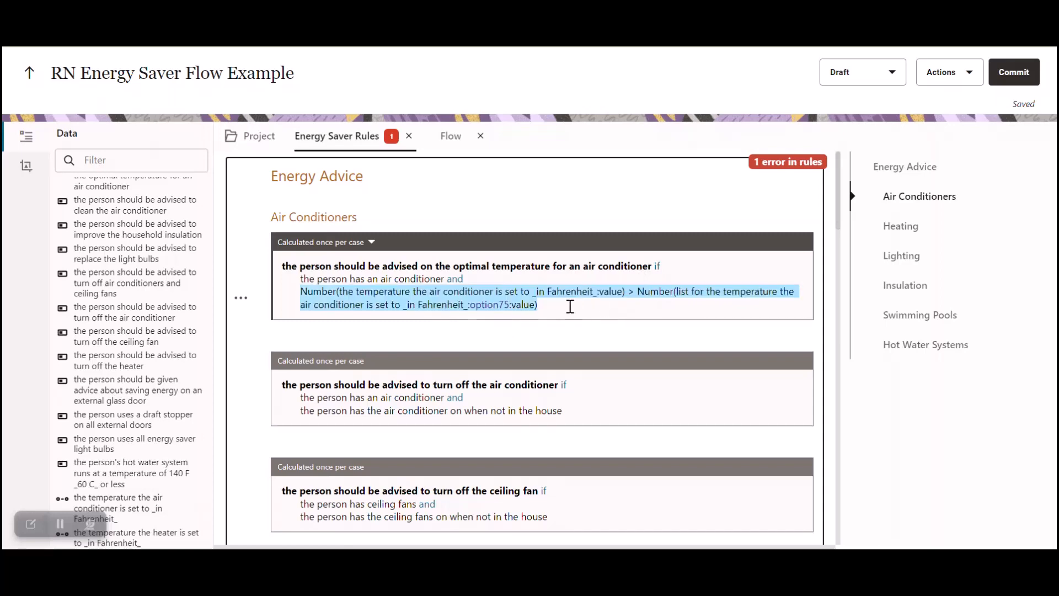
pyautogui.scroll(-10, 552, 320)
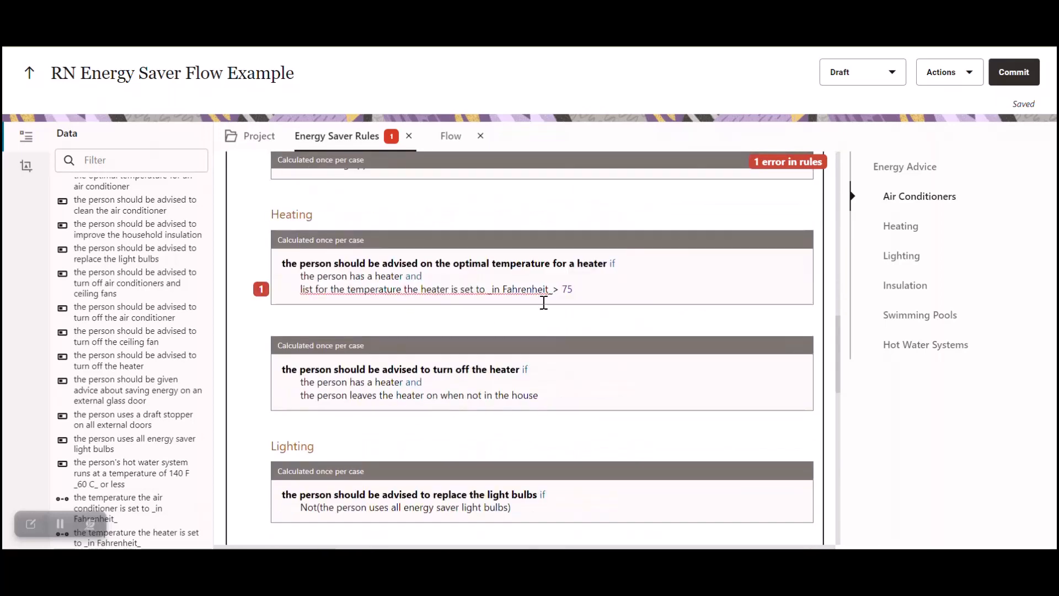
pyautogui.tripleClick(483, 292)
pyautogui.hotkey('ctrl', 'v')
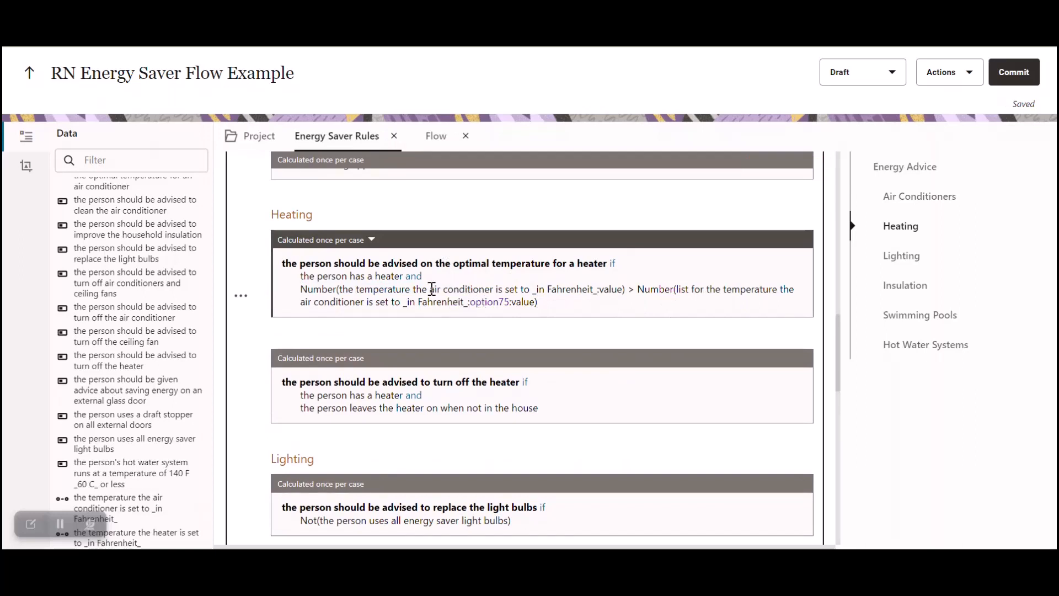
# Replace "air conditioner" with "heater" in the set temperature reference of the pasted heater condition
pyautogui.keyDown('shift'); pyautogui.click(493, 289); pyautogui.keyUp('shift')
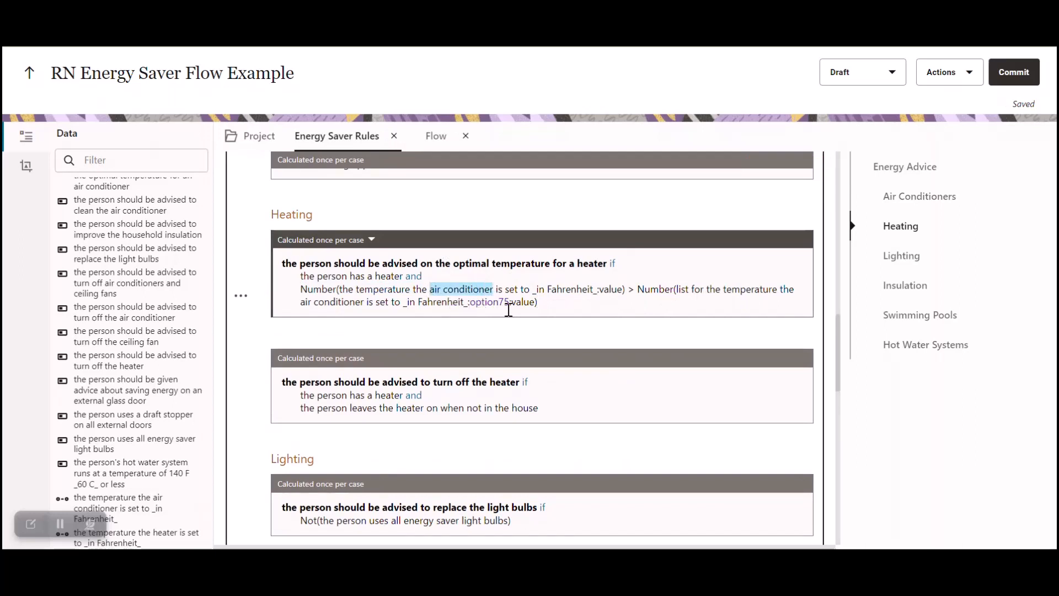
pyautogui.write('heater')
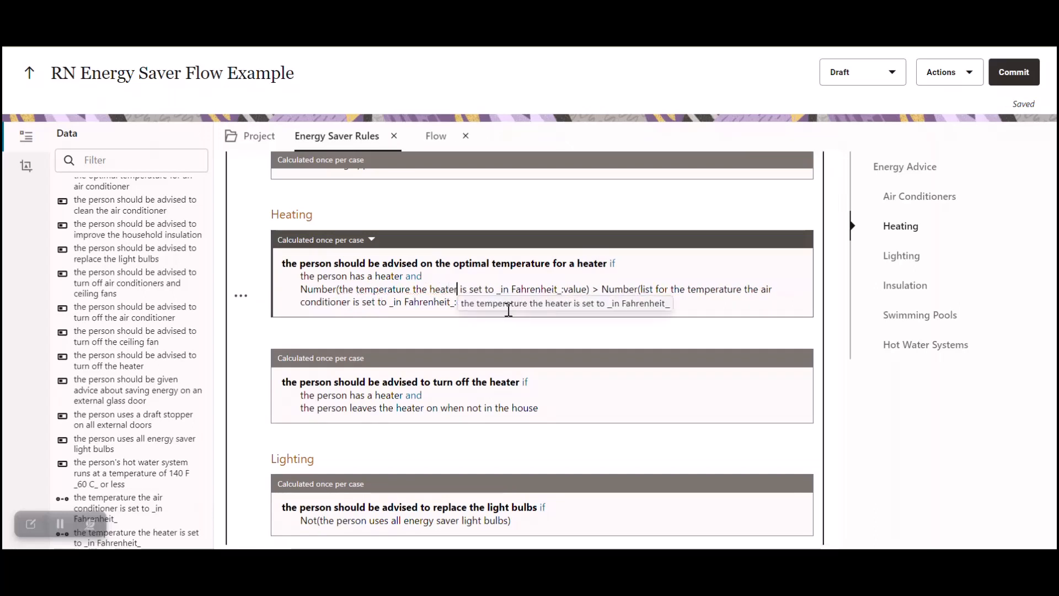
pyautogui.press('BackSpace')
pyautogui.click(561, 290)
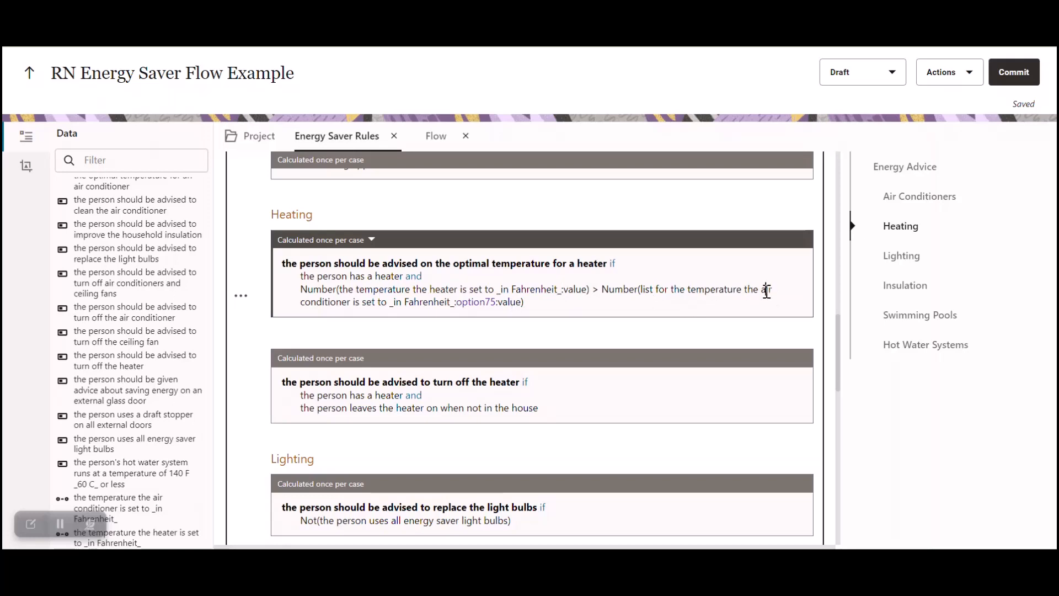
# Change the list reference in the heater condition to "list for the temperature the heater is set to _in Fahrenheit_"
pyautogui.write('he')
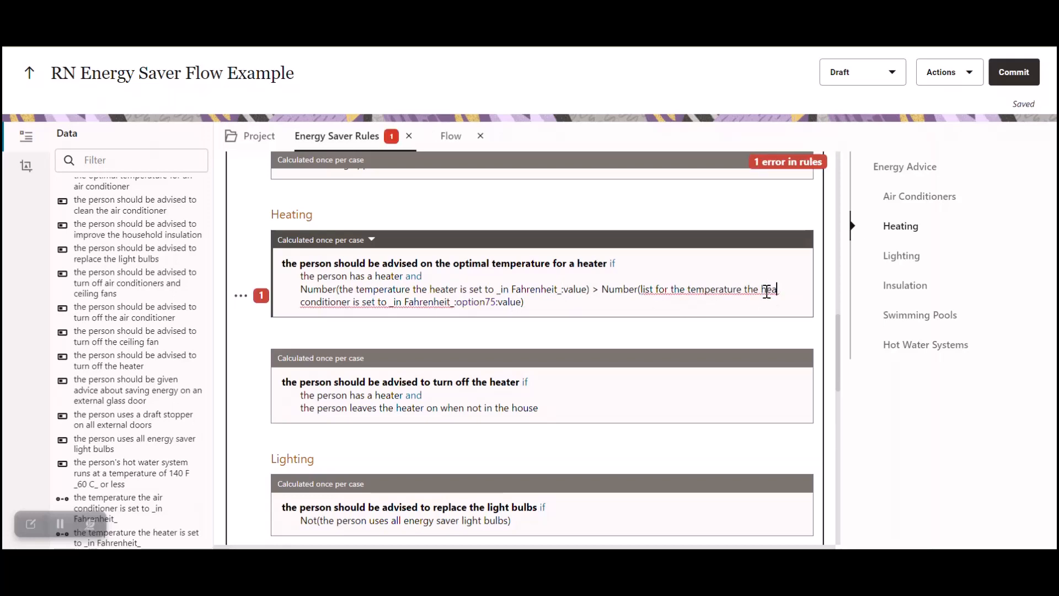
pyautogui.write('ater')
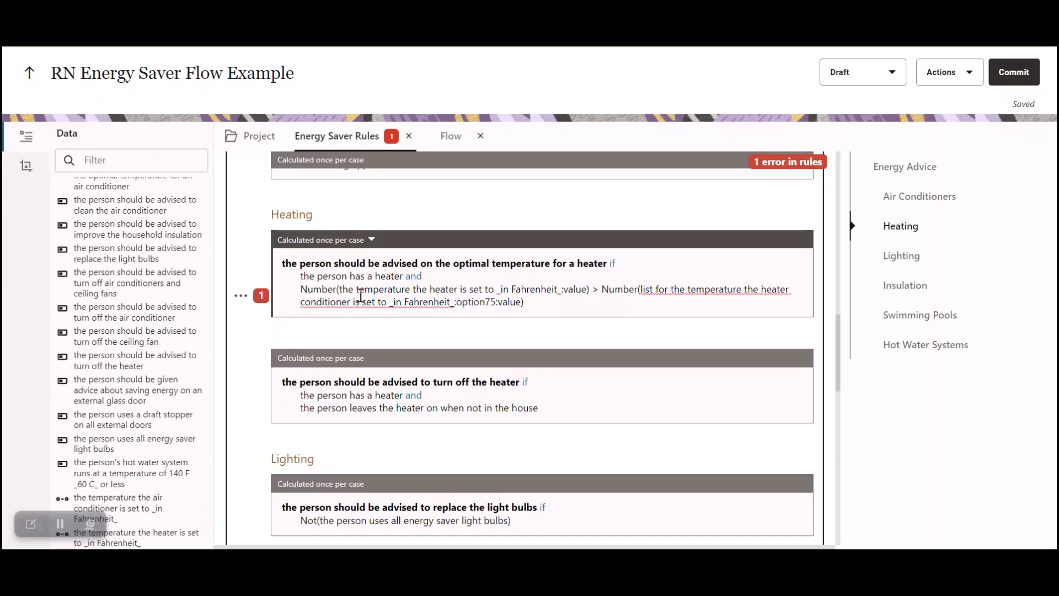
pyautogui.doubleClick(338, 301)
pyautogui.press('BackSpace')
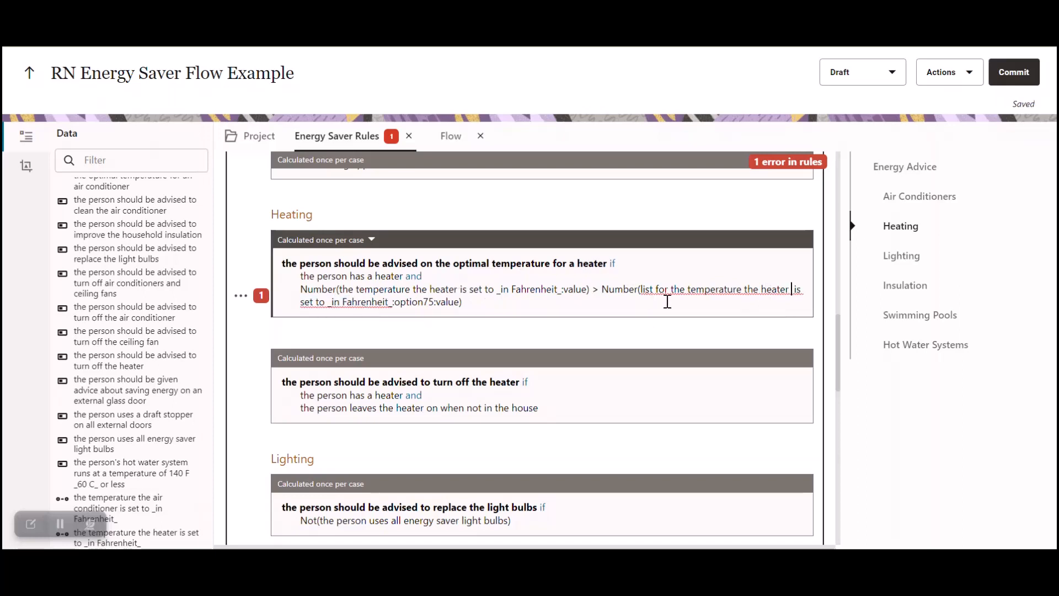
pyautogui.press('BackSpace')
pyautogui.press('BackSpace')
pyautogui.press('BackSpace')
pyautogui.press('BackSpace')
pyautogui.press('BackSpace')
pyautogui.press('BackSpace')
pyautogui.press('BackSpace')
pyautogui.press('BackSpace')
pyautogui.press('BackSpace')
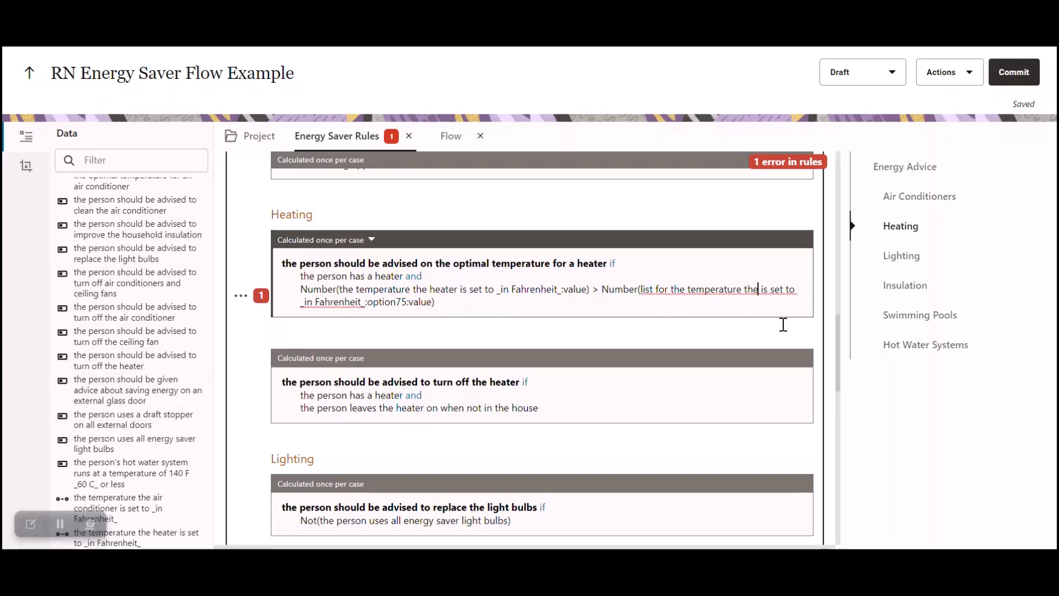
pyautogui.write('e heater')
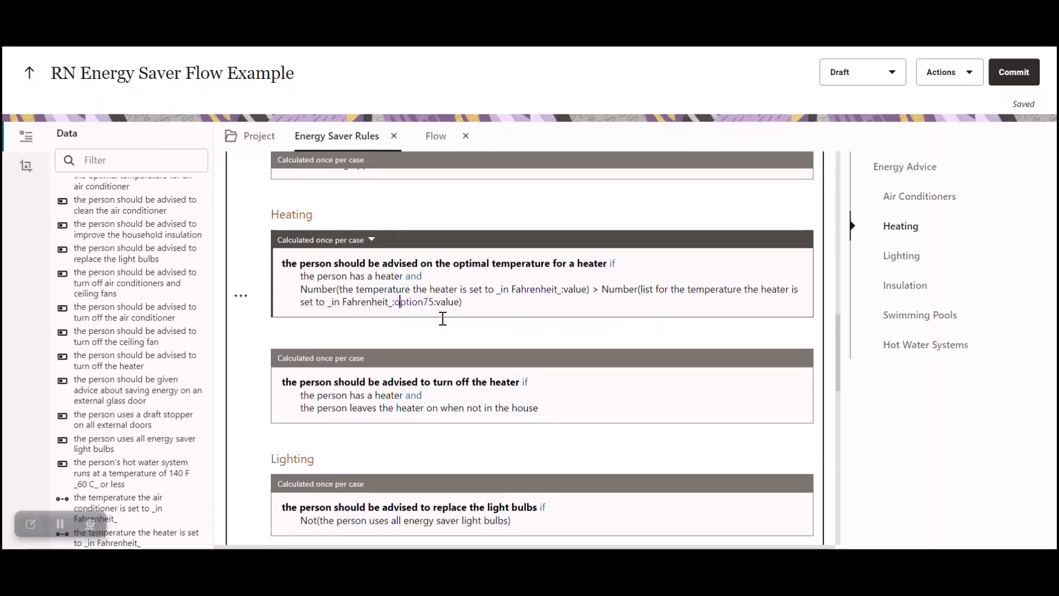
# Reselect option75 from the heater temperature list's suggested choices in the heater condition, and commit the project
pyautogui.click(434, 302)
pyautogui.press('BackSpace')
pyautogui.press('BackSpace')
pyautogui.press('BackSpace')
pyautogui.press('BackSpace')
pyautogui.press('BackSpace')
pyautogui.press('BackSpace')
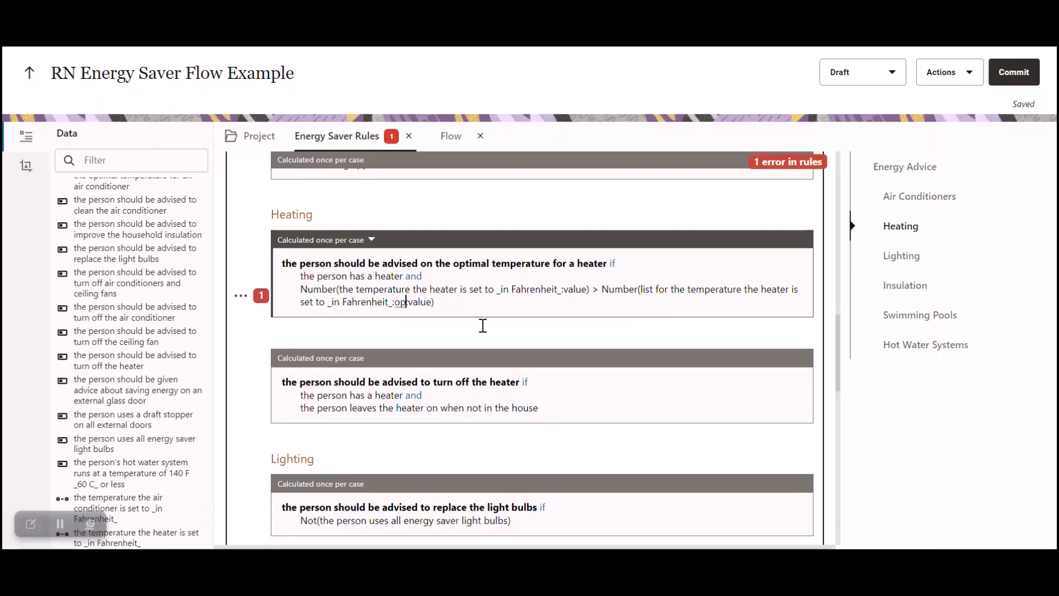
pyautogui.press('BackSpace')
pyautogui.press('BackSpace')
pyautogui.press('BackSpace')
pyautogui.write('@')
pyautogui.press('BackSpace')
pyautogui.write(':p')
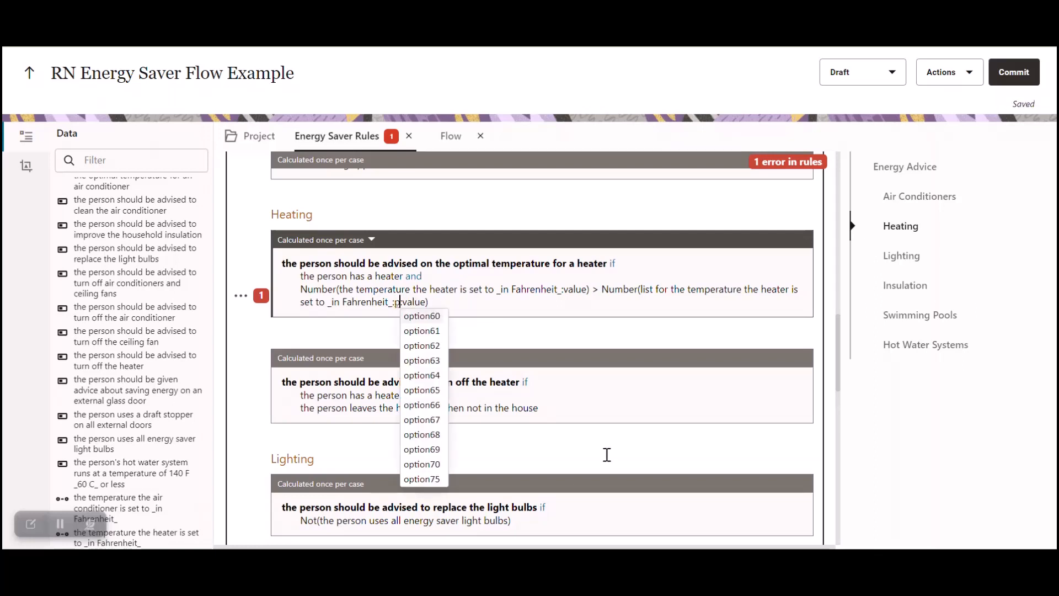
pyautogui.click(431, 479)
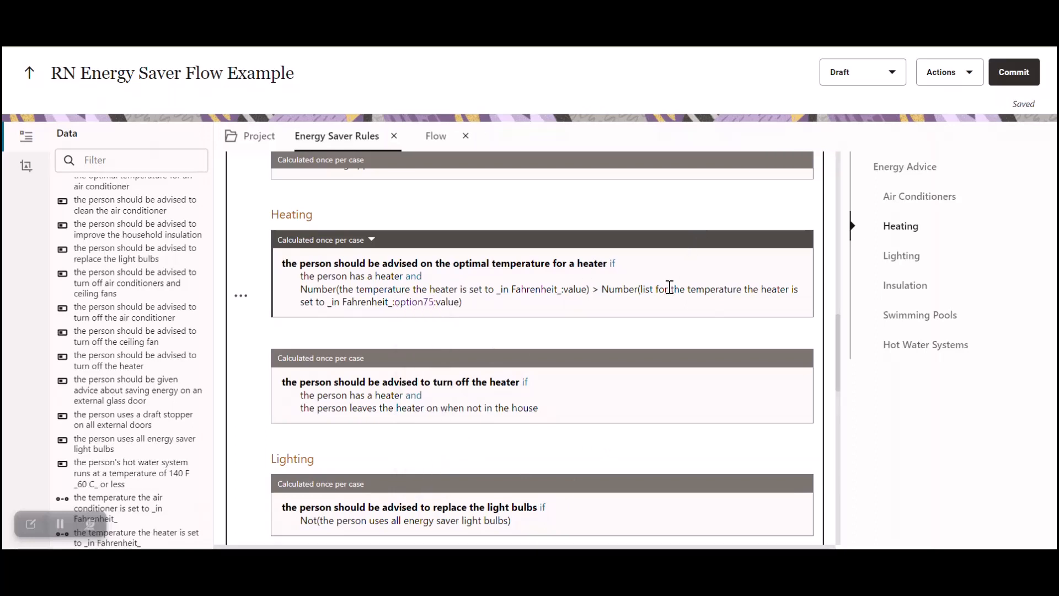
pyautogui.click(1016, 75)
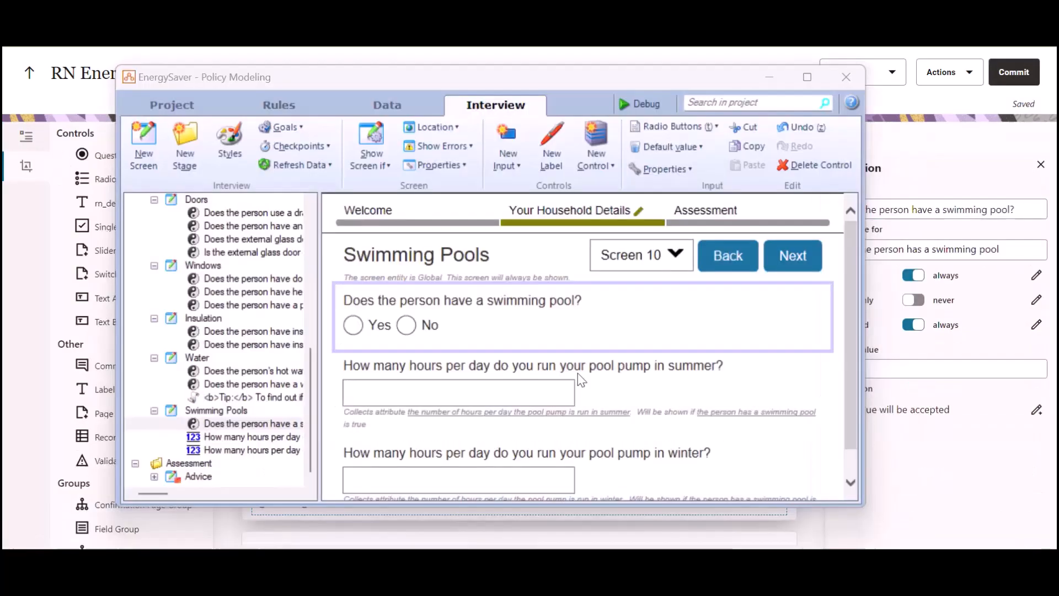
# Copy the summer pool pump question text from Policy Modeling and add a Number field below the swimming pool question in the Hub flow
pyautogui.doubleClick(553, 366)
pyautogui.hotkey('ctrl', 'c')
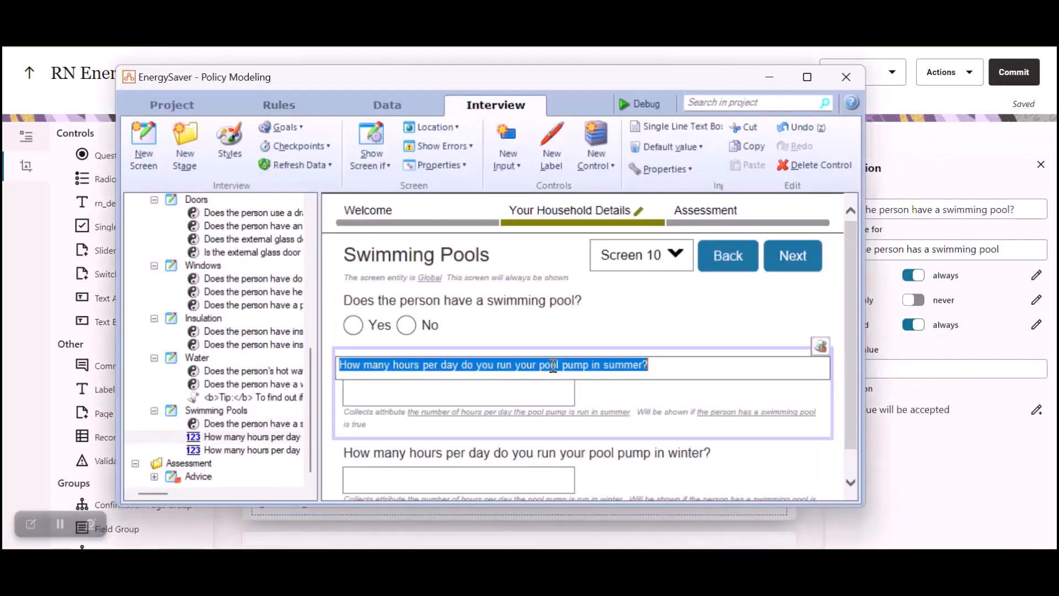
pyautogui.click(869, 375)
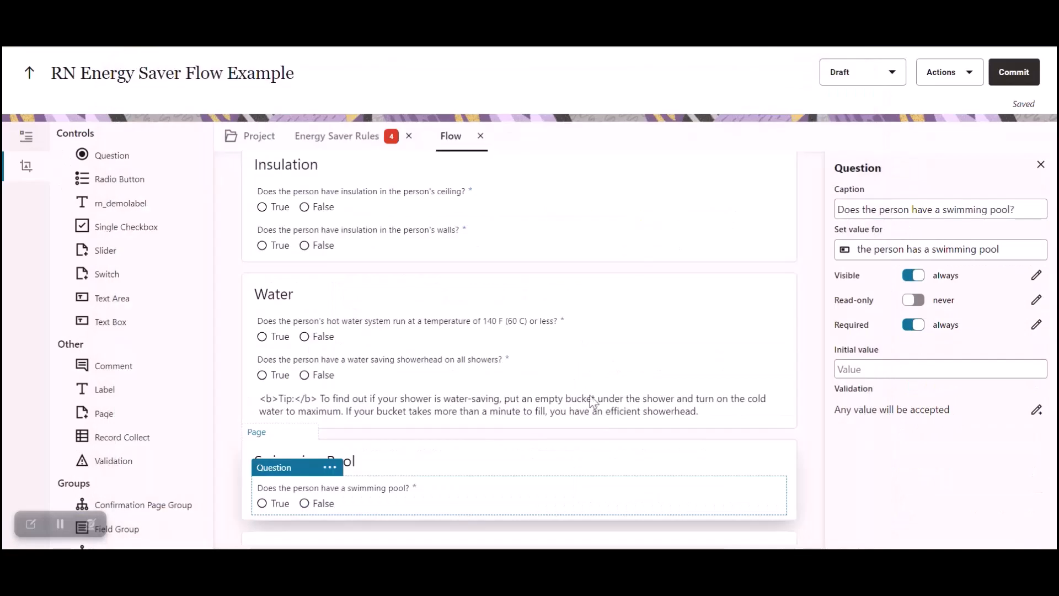
pyautogui.scroll(3, 131, 229)
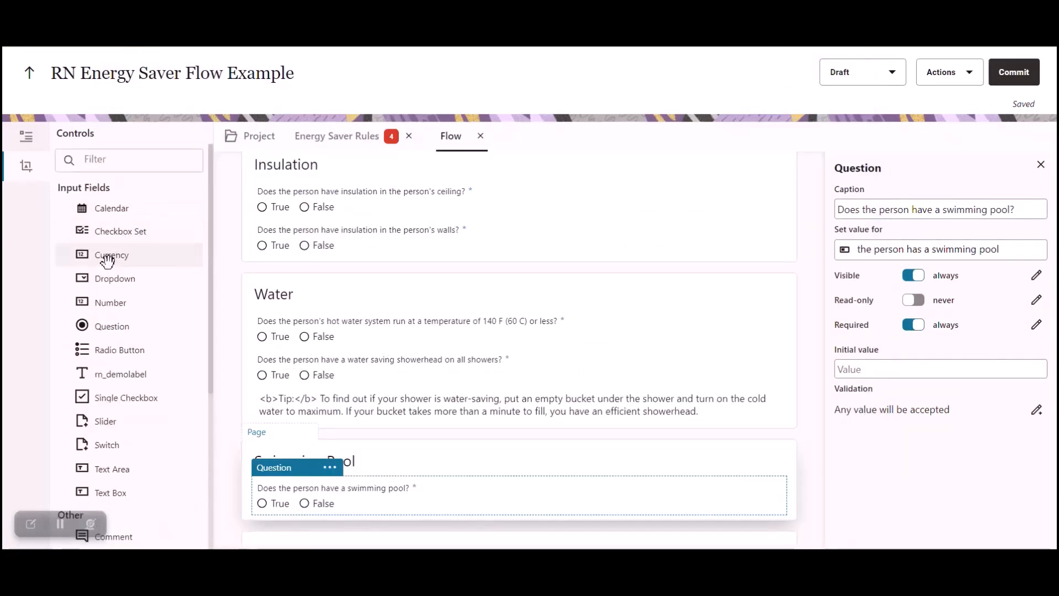
pyautogui.click(112, 300)
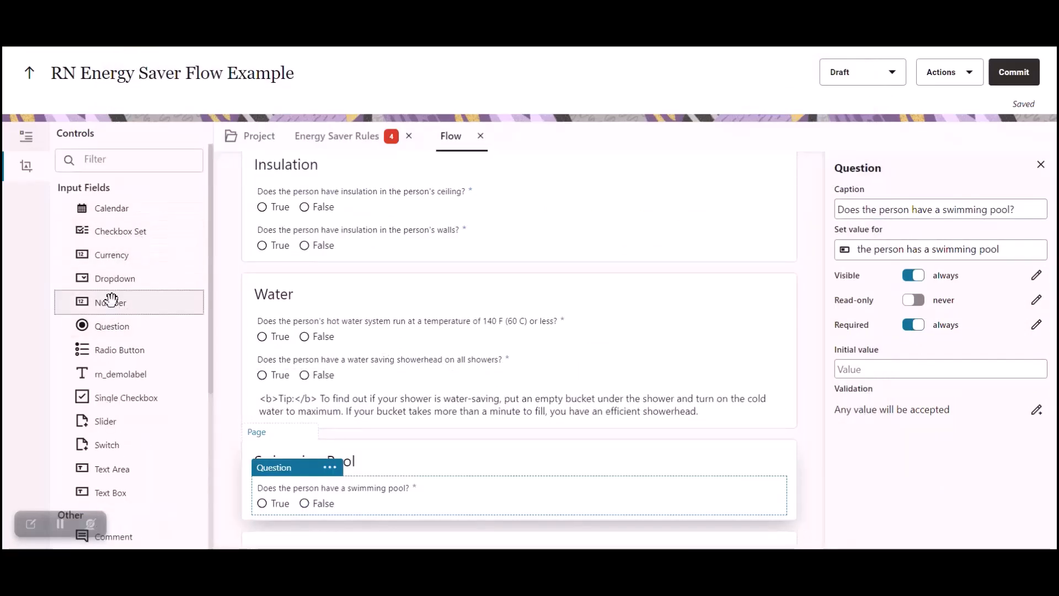
pyautogui.moveTo(112, 299); pyautogui.dragTo(331, 503)
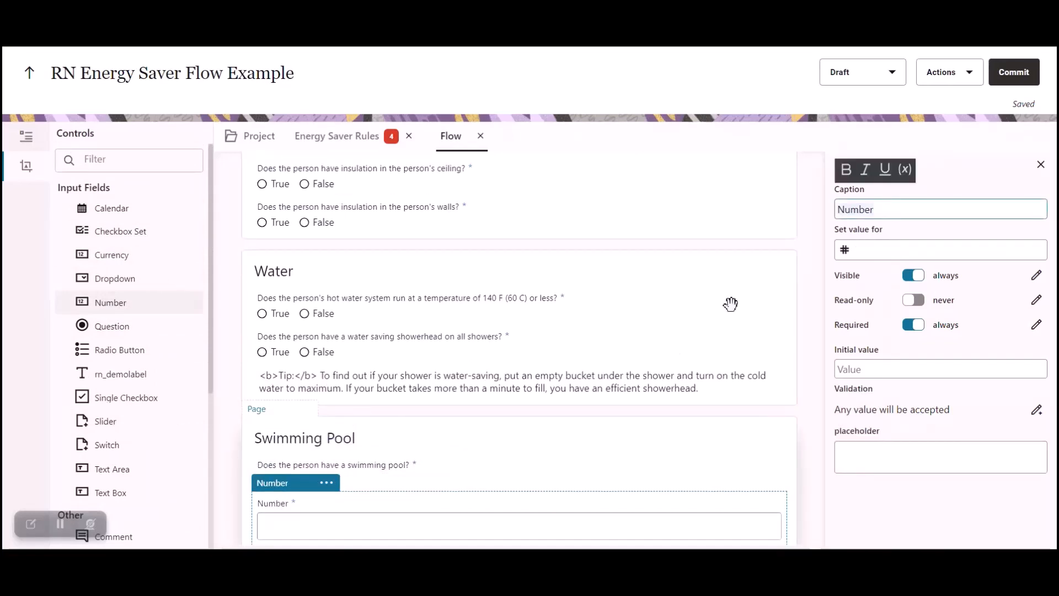
# Paste the copied question as the Number field's caption and set its value for "the number of hours per day the pool pump is run in summer"
pyautogui.click(912, 213)
pyautogui.hotkey('ctrl', 'a')
pyautogui.hotkey('ctrl', 'v')
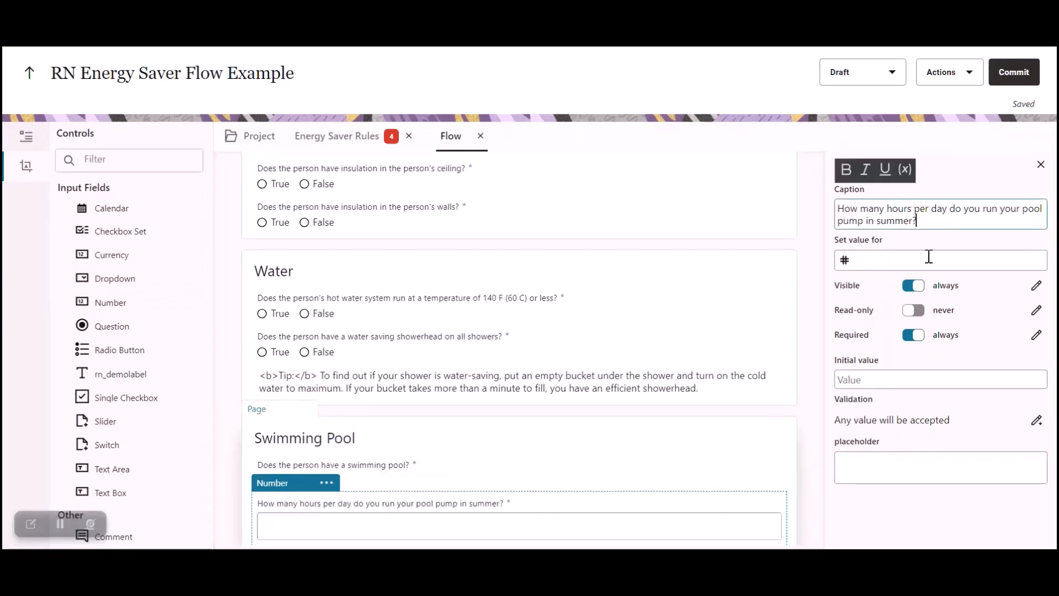
pyautogui.click(929, 257)
pyautogui.write('h')
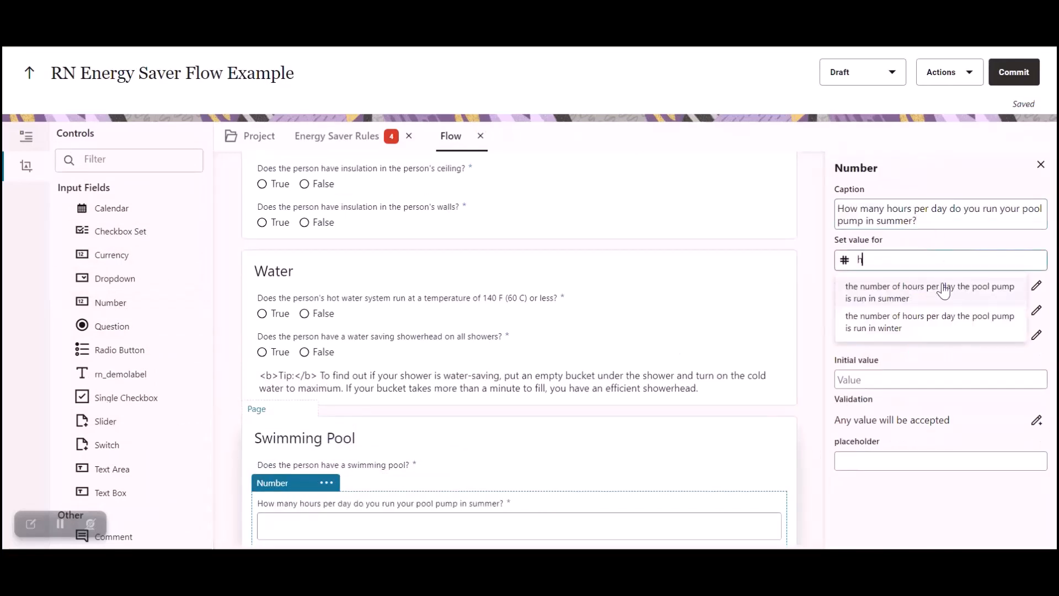
pyautogui.click(944, 291)
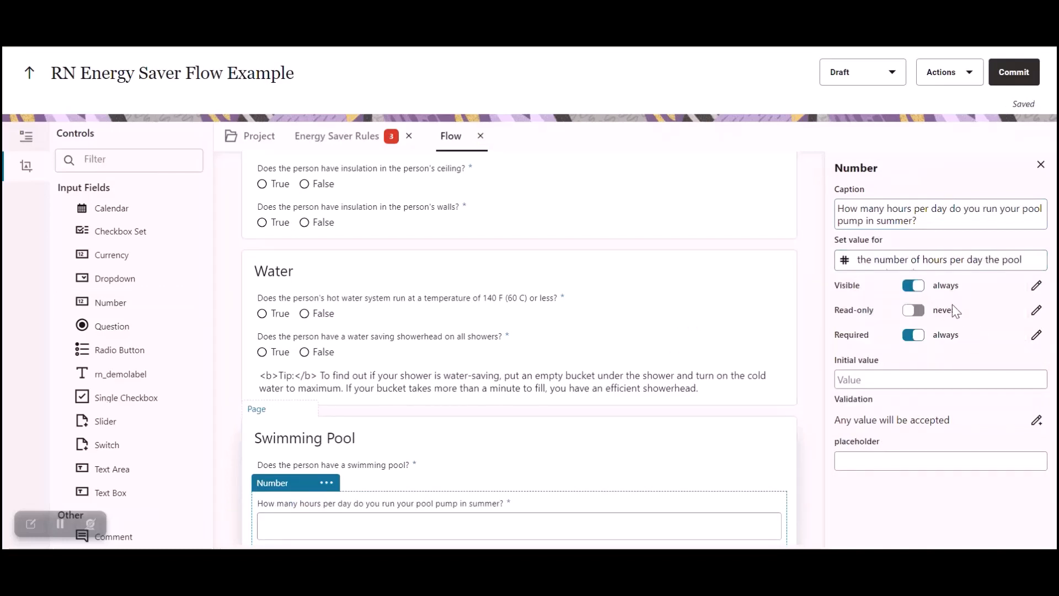
# Make the summer pump field visible only if "the person has a swimming pool", and add a second Number field below it
pyautogui.click(914, 285)
pyautogui.click(1037, 285)
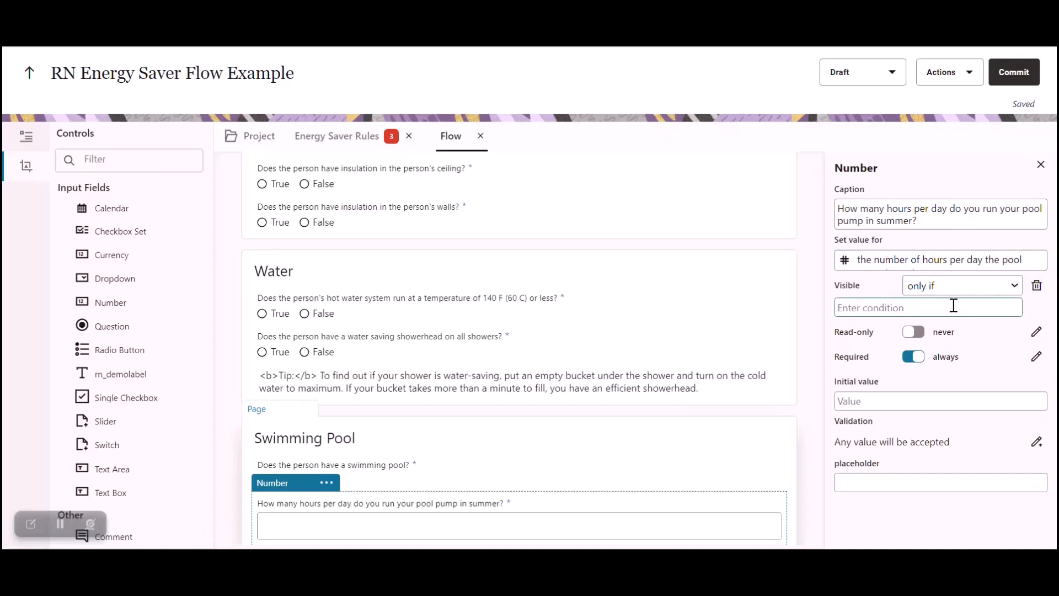
pyautogui.click(954, 305)
pyautogui.write('sw')
pyautogui.click(894, 323)
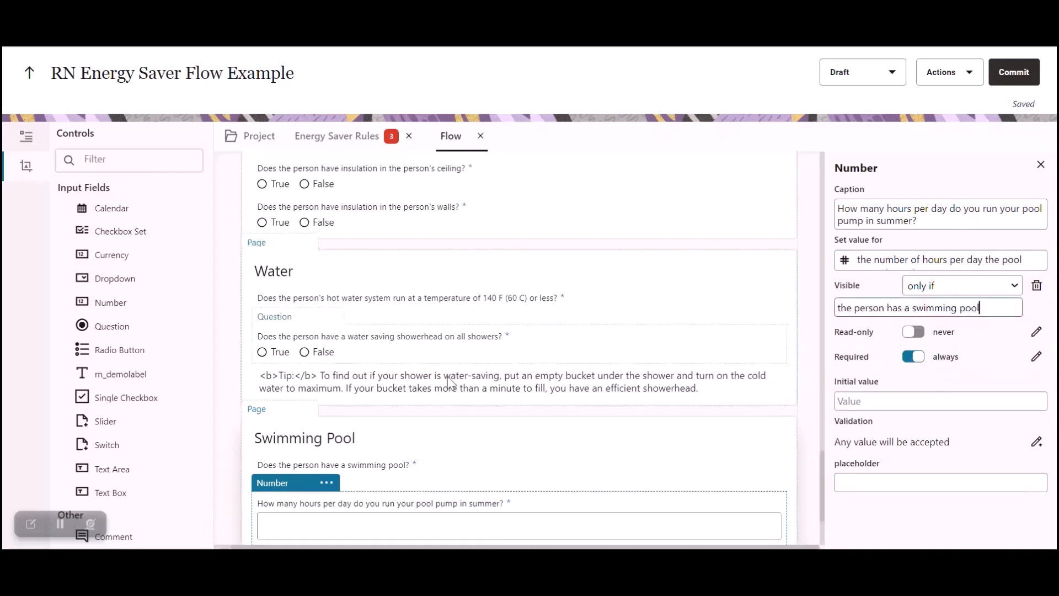
pyautogui.scroll(-2, 441, 359)
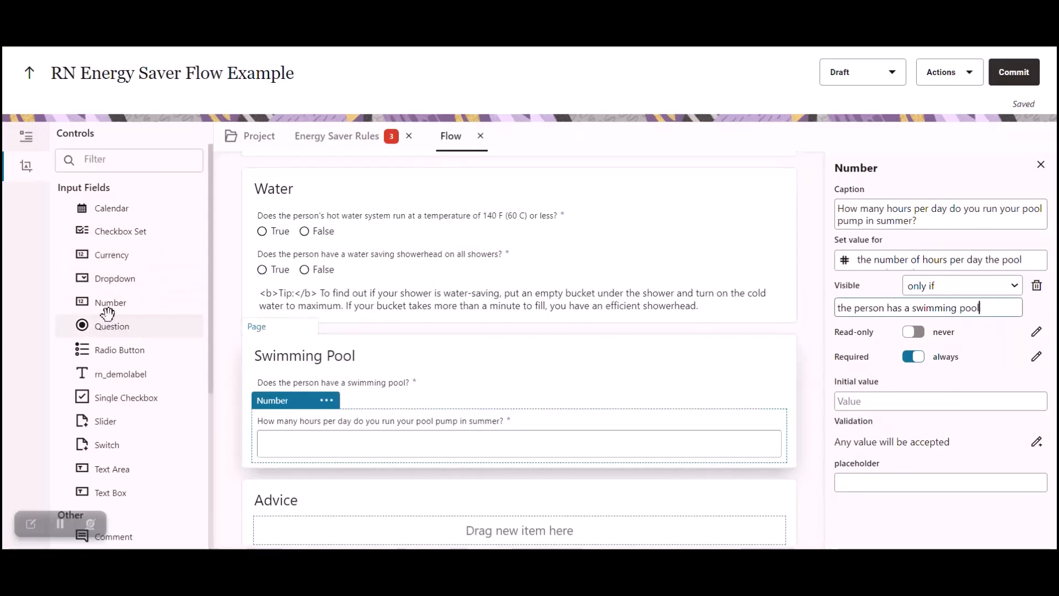
pyautogui.moveTo(124, 303); pyautogui.dragTo(345, 455)
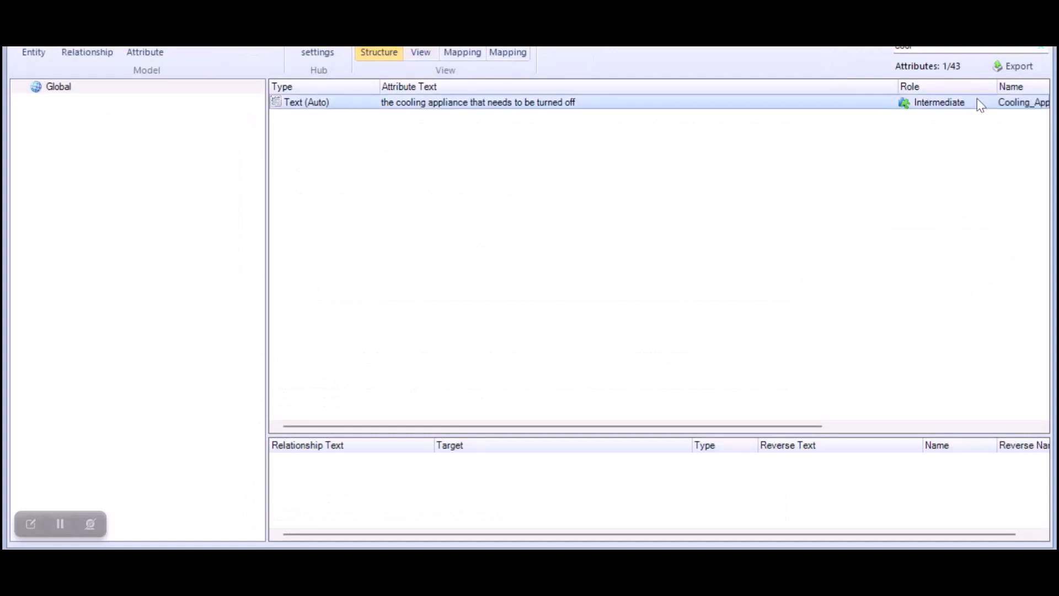
# Examine the details of the attribute "the cooling appliance that needs to be turned off" in Policy Modeling, and return to the Hub flow
pyautogui.doubleClick(978, 102)
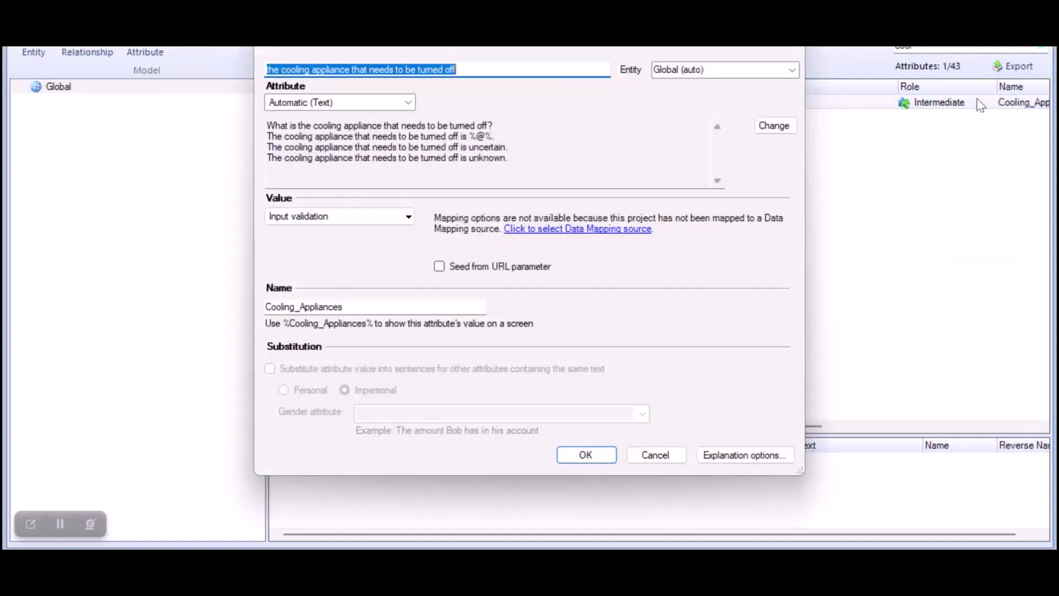
pyautogui.press('Escape')
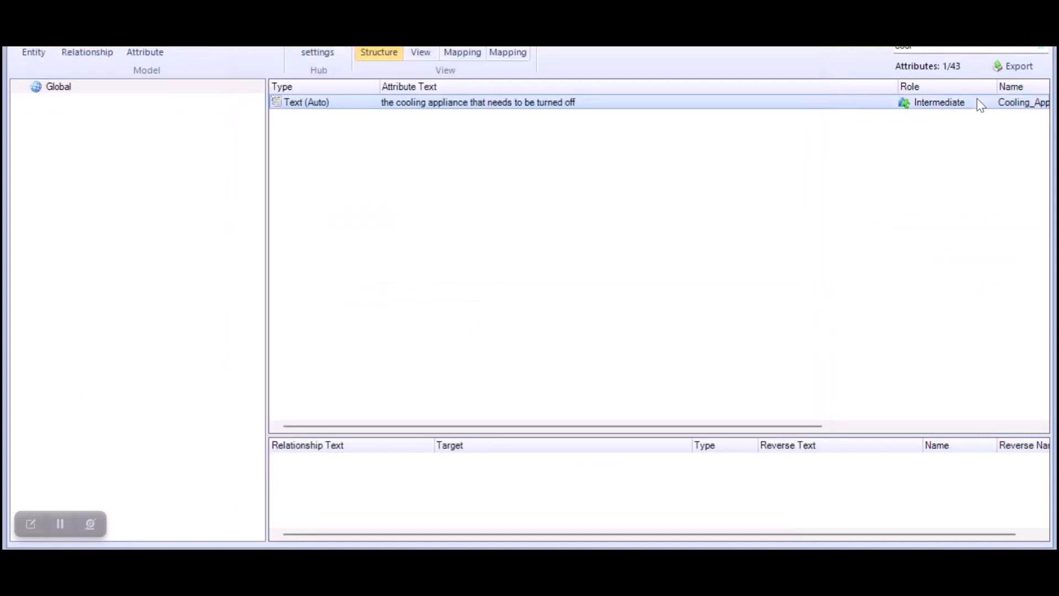
pyautogui.hotkey('alt', 'Tab')
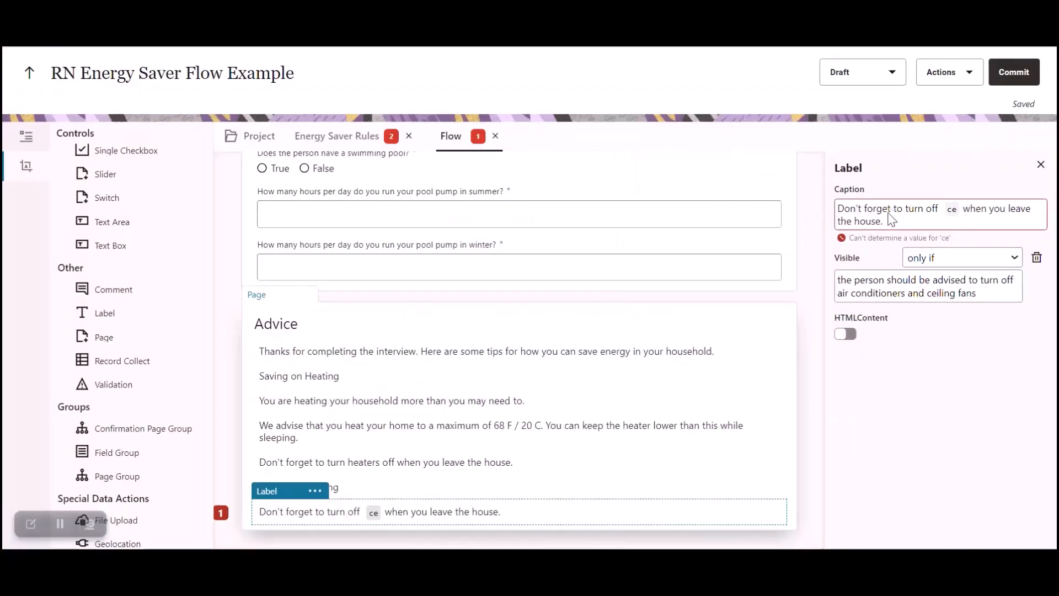
pyautogui.click(908, 221)
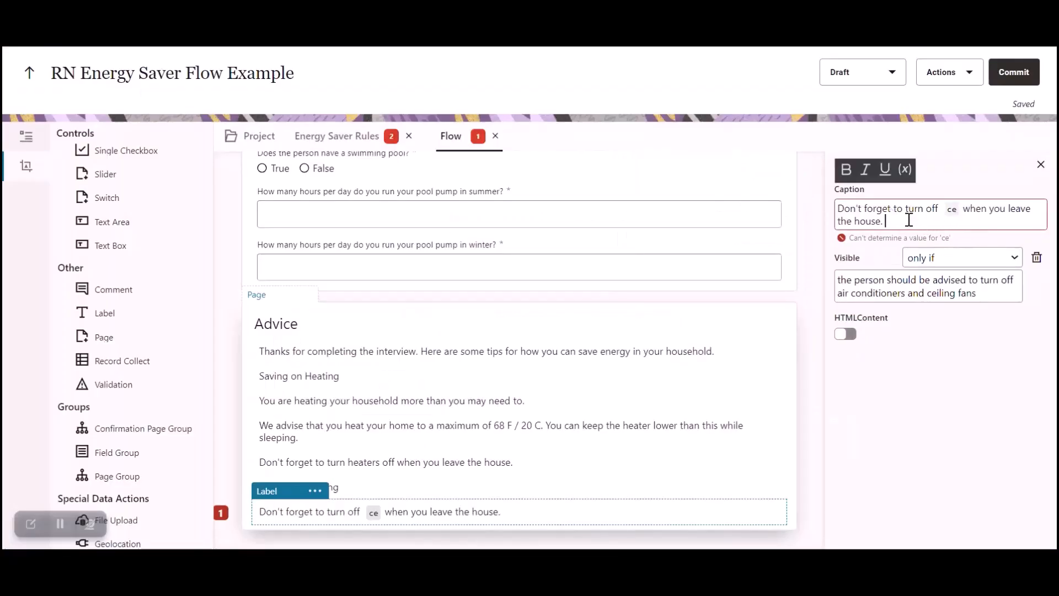
pyautogui.click(969, 209)
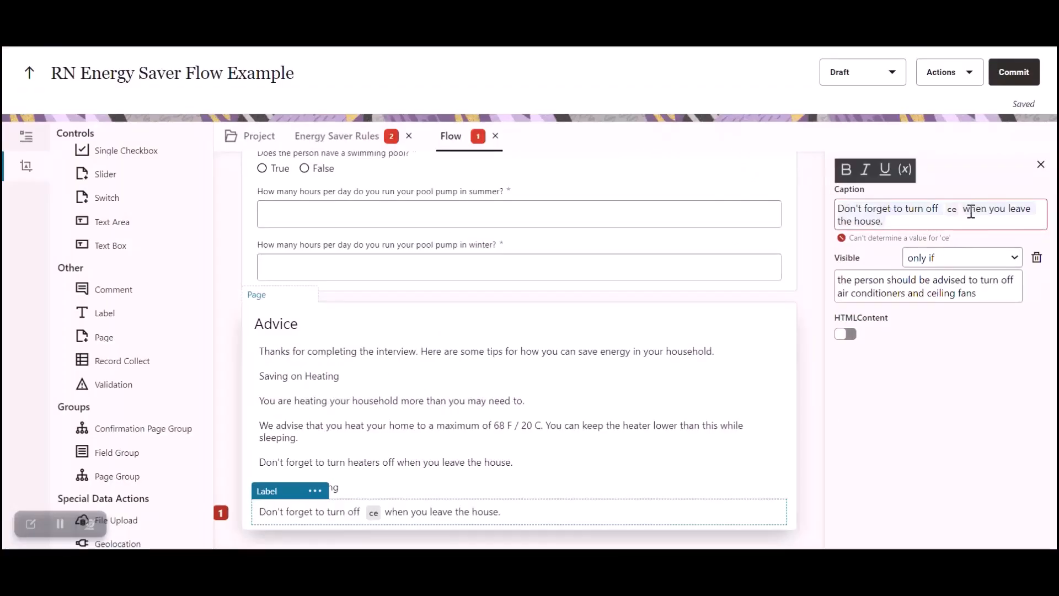
pyautogui.click(905, 171)
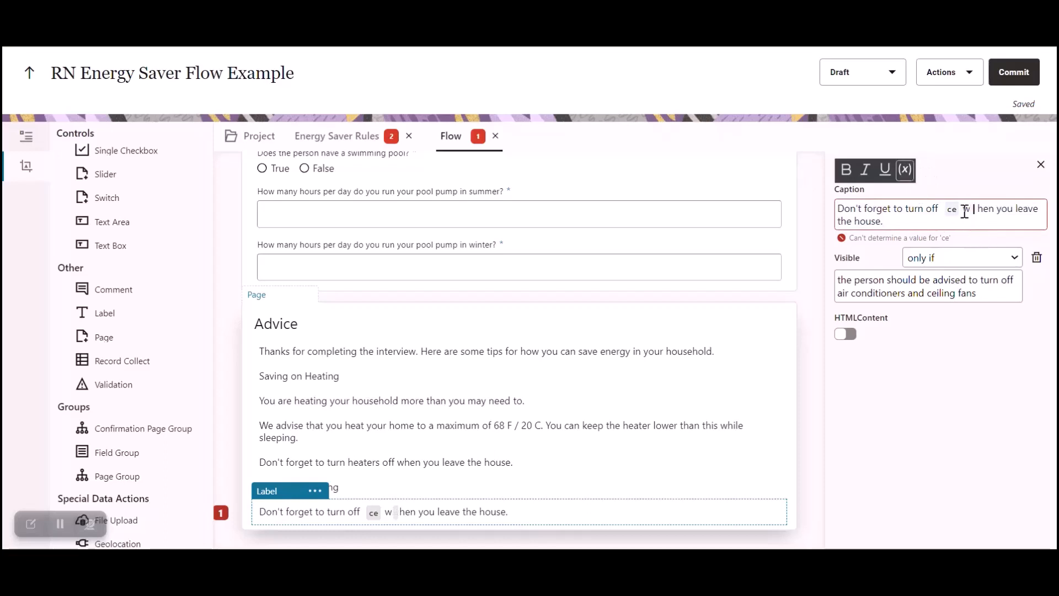
pyautogui.press('Left')
pyautogui.press('Down')
pyautogui.press('BackSpace')
pyautogui.press('BackSpace')
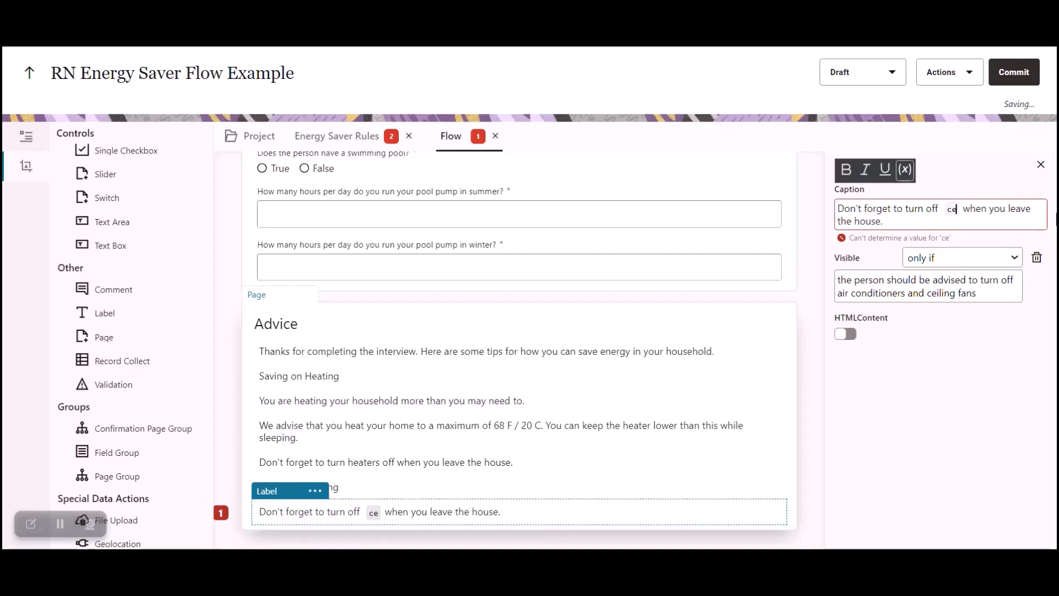
pyautogui.press('BackSpace')
pyautogui.press('BackSpace')
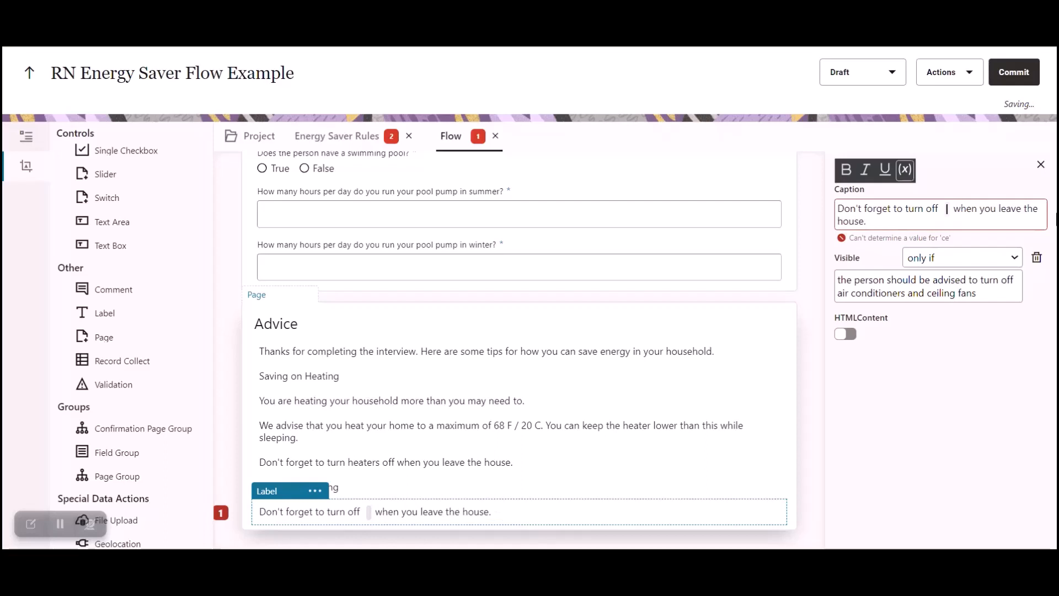
pyautogui.write('ceil')
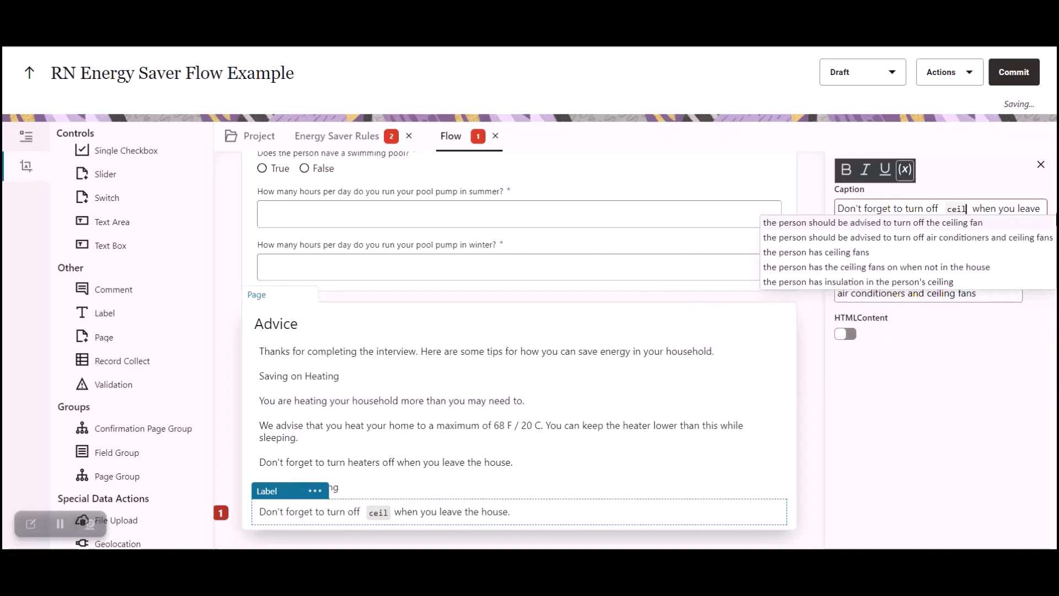
# Replace the variable in the "Don't forget to turn off" cooling label with "the cooling appliance that needs to be turned off"
pyautogui.click(955, 206)
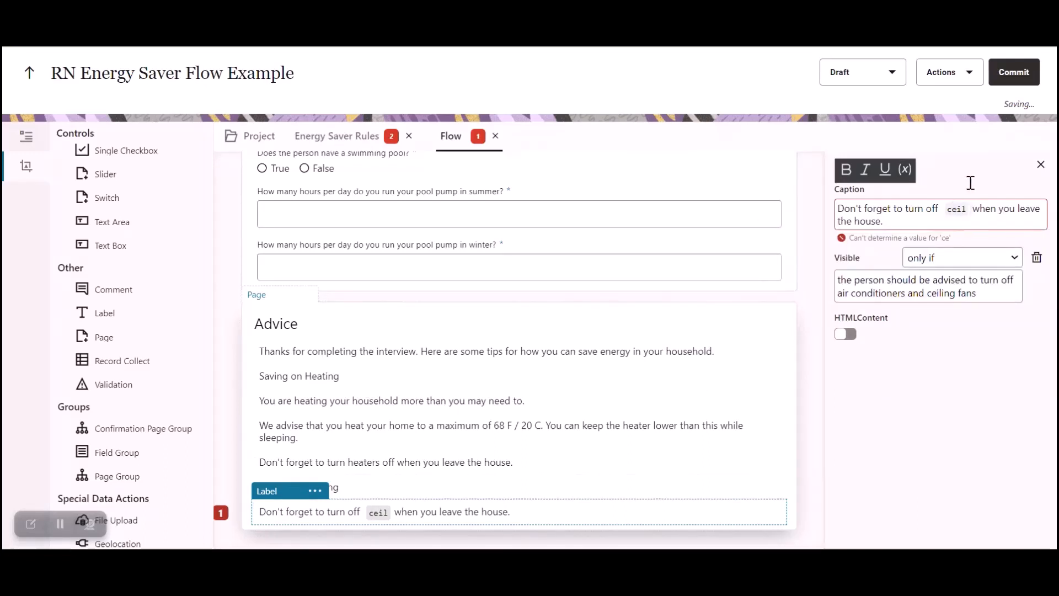
pyautogui.press('BackSpace')
pyautogui.press('BackSpace')
pyautogui.press('BackSpace')
pyautogui.press('BackSpace')
pyautogui.write('oo')
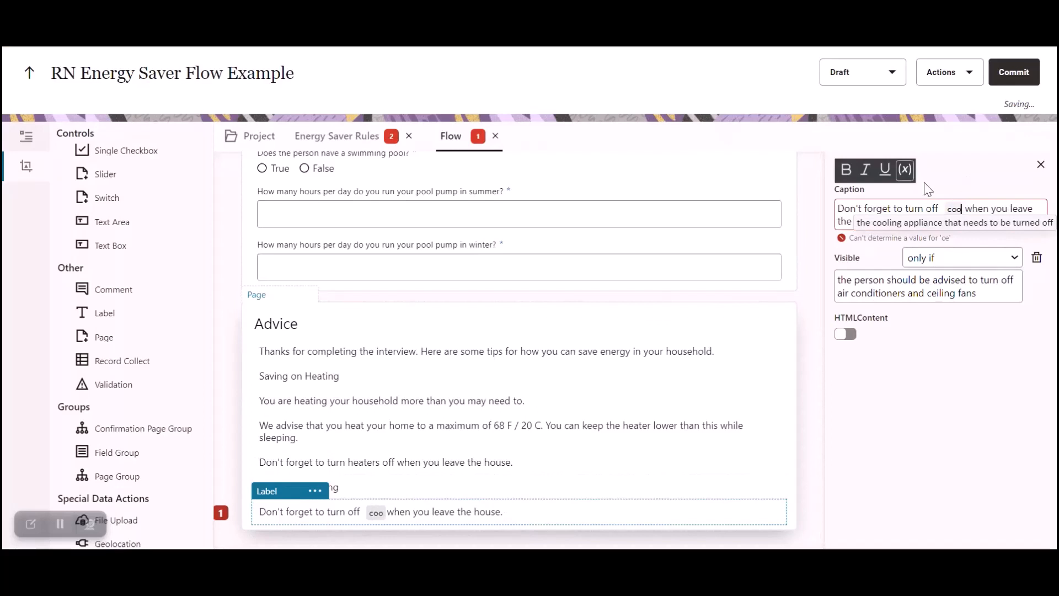
pyautogui.write('l')
pyautogui.click(959, 223)
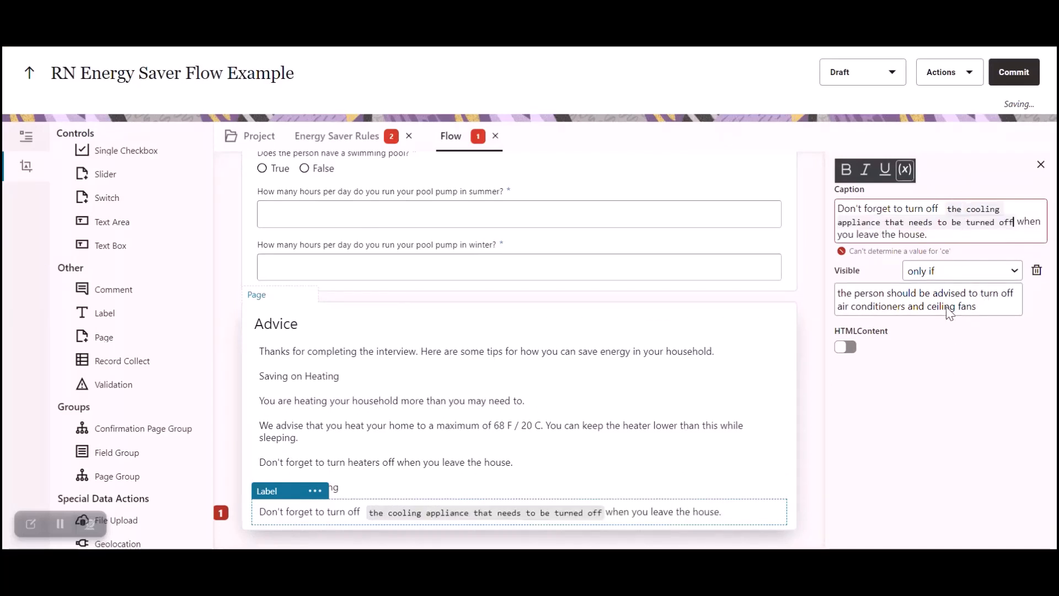
pyautogui.click(966, 304)
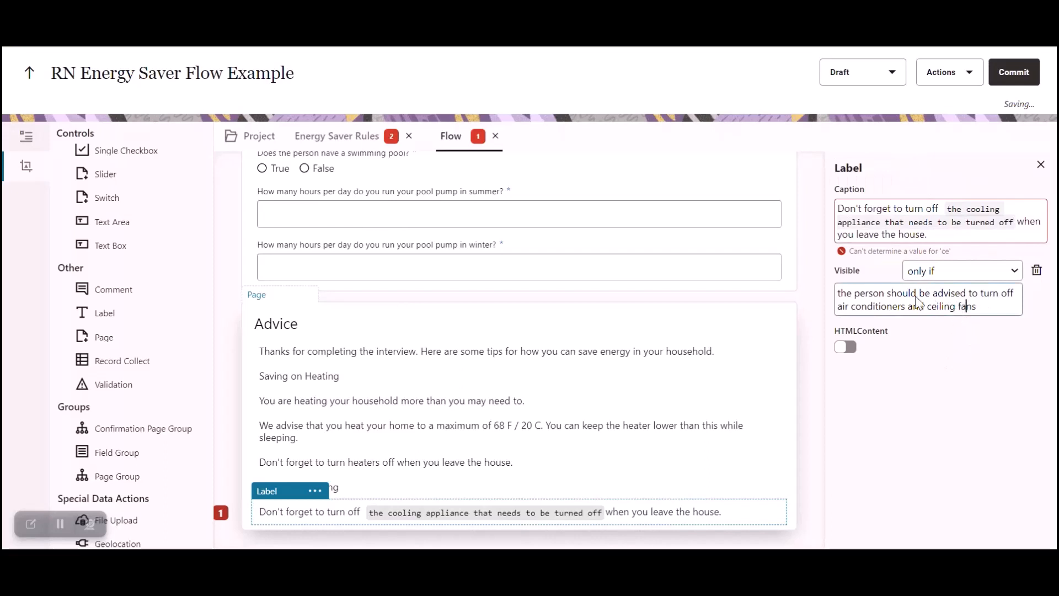
pyautogui.click(949, 240)
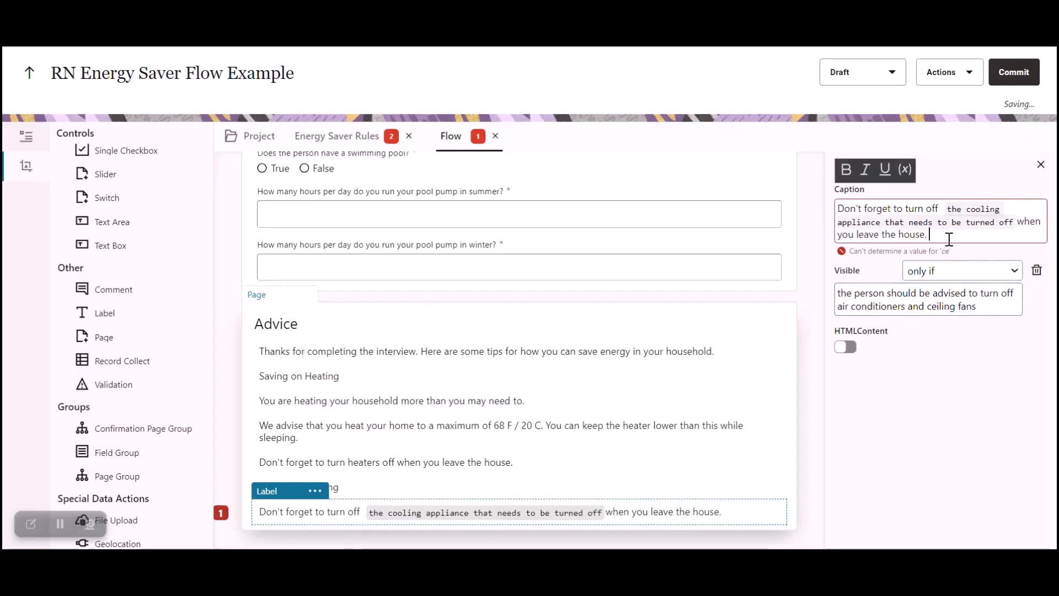
# Delete and re-enter the closing parenthesis of the Not(the person has a water saving showerhead on all showers) condition on the conventional shower heads label
pyautogui.scroll(-1, 437, 408)
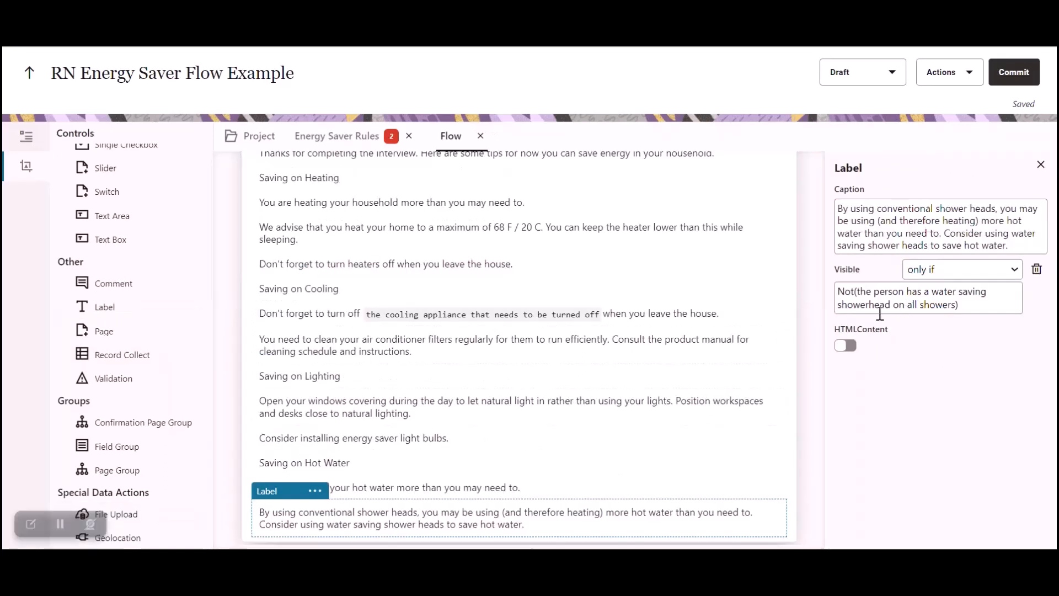
pyautogui.click(981, 309)
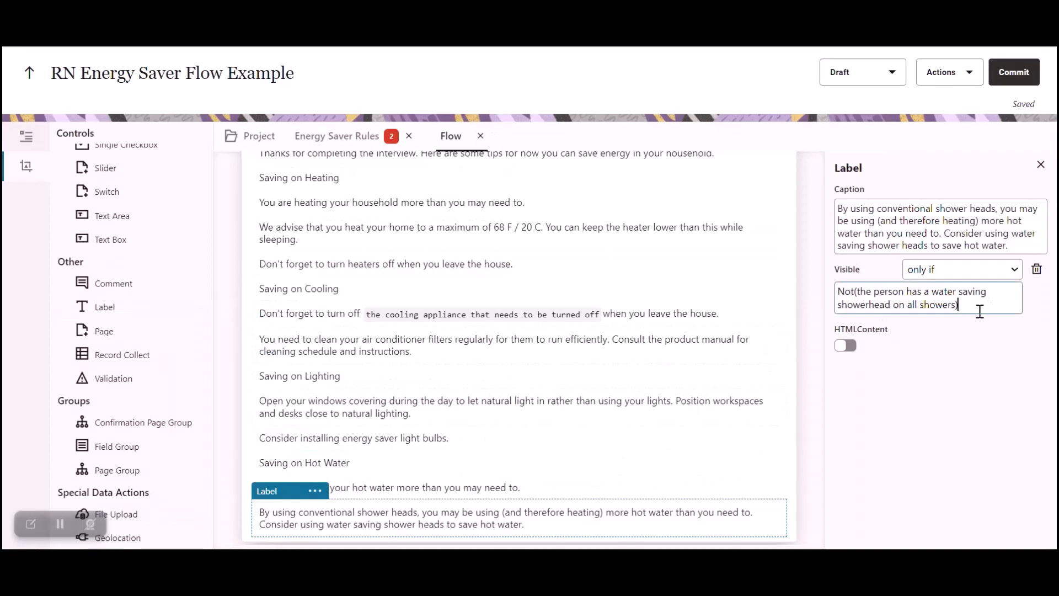
pyautogui.press('BackSpace')
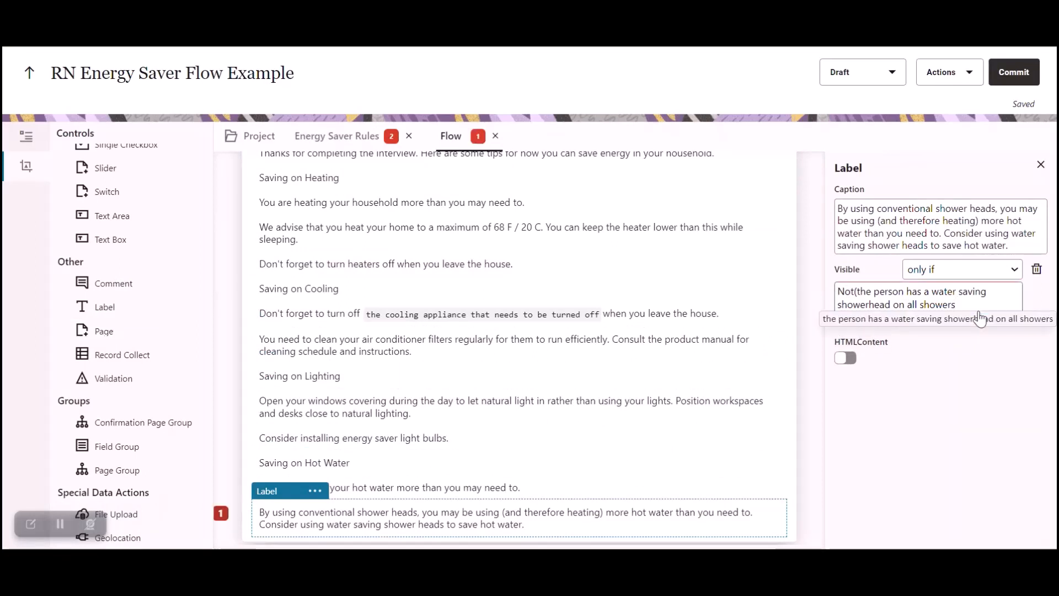
pyautogui.write(')')
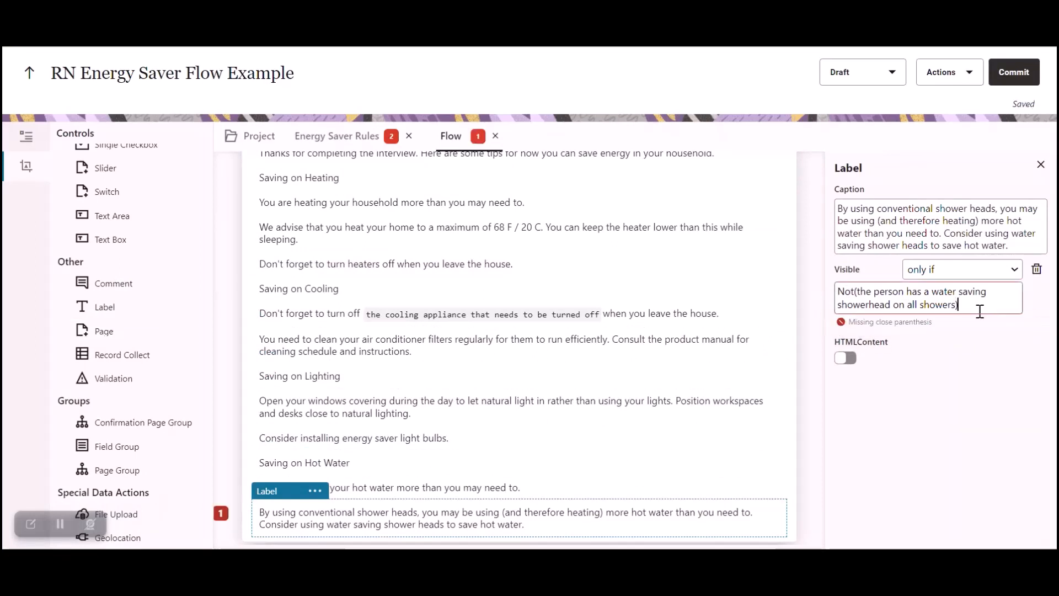
pyautogui.click(956, 344)
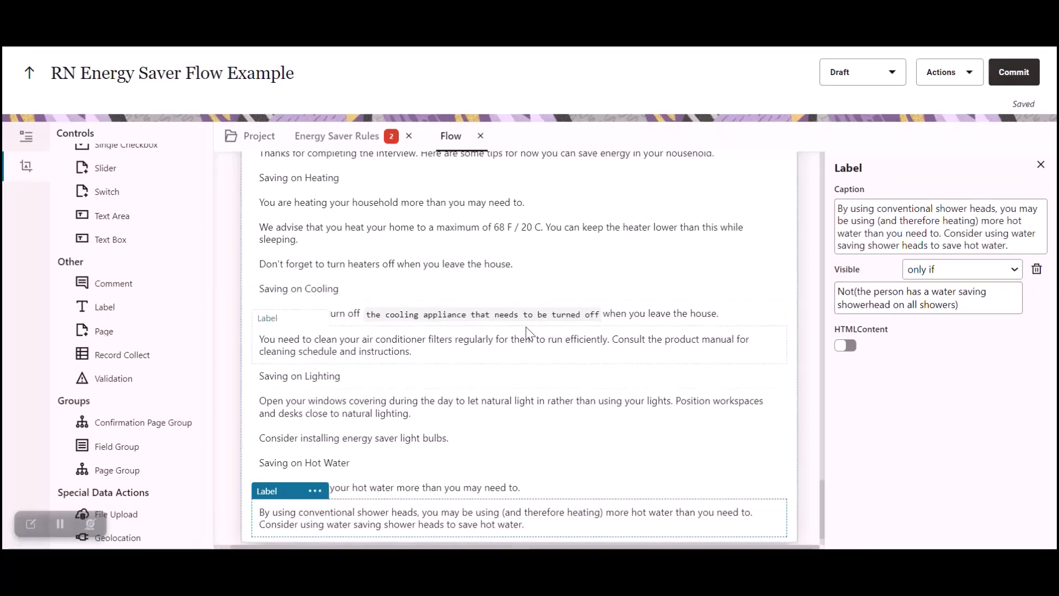
# Review the Policy Modeling advice labels from "Saving with Insulation" onward, and return to the Hub flow
pyautogui.hotkey('alt', 'Tab')
pyautogui.hotkey('alt', 'Tab')
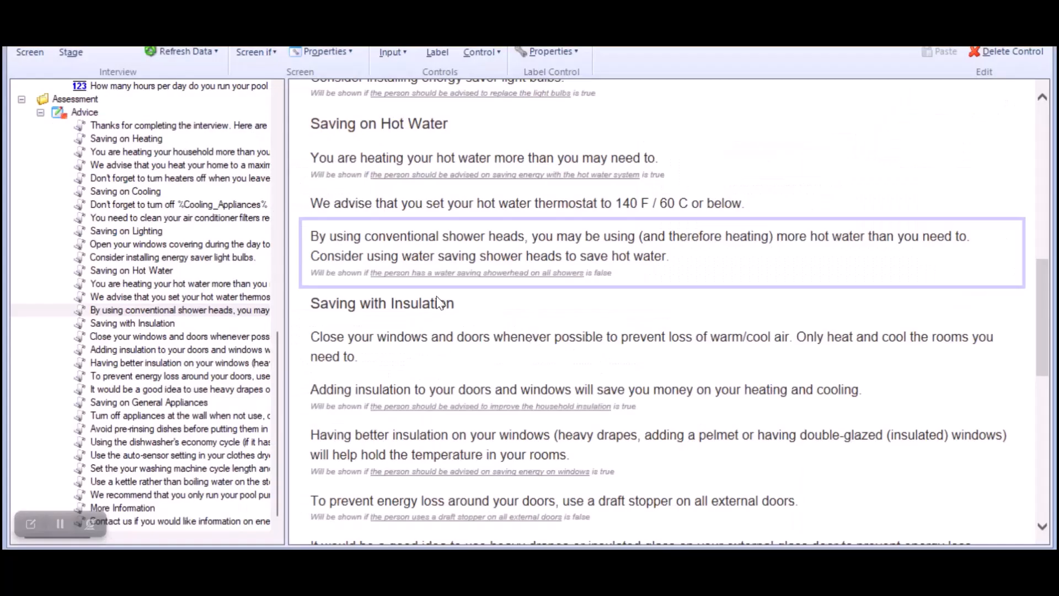
pyautogui.doubleClick(439, 302)
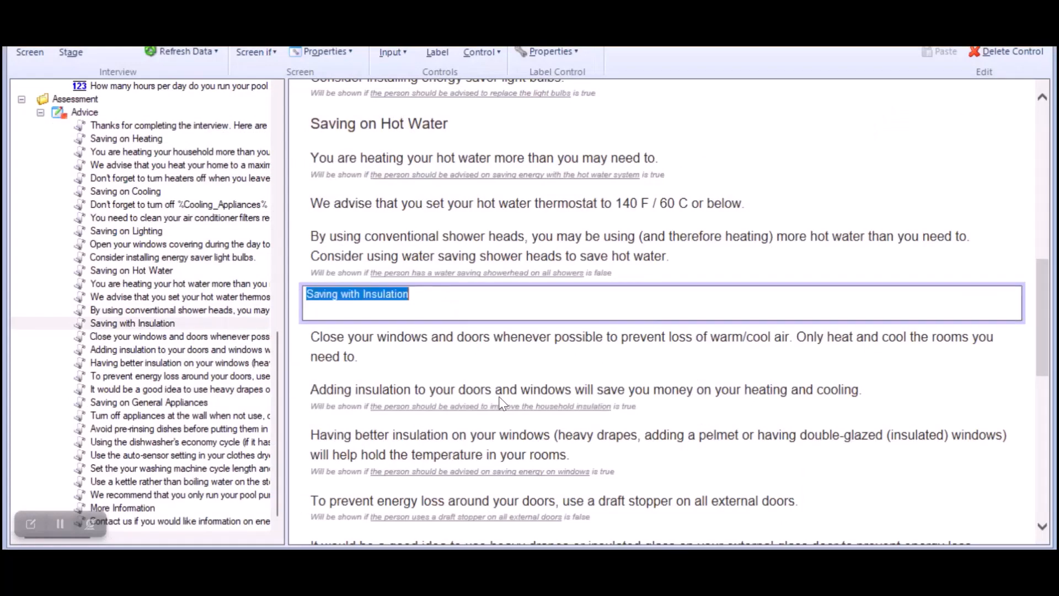
pyautogui.scroll(-6, 502, 403)
pyautogui.scroll(5, 502, 403)
pyautogui.hotkey('alt', 'Tab')
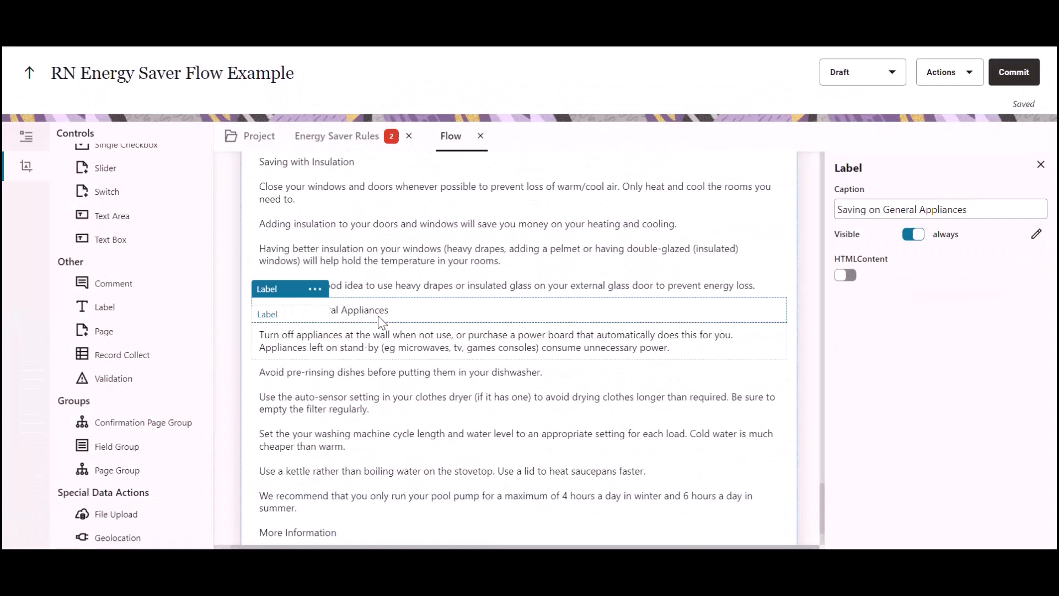
# Try to make the "Saving on General Appliances" heading bold
pyautogui.click(375, 311)
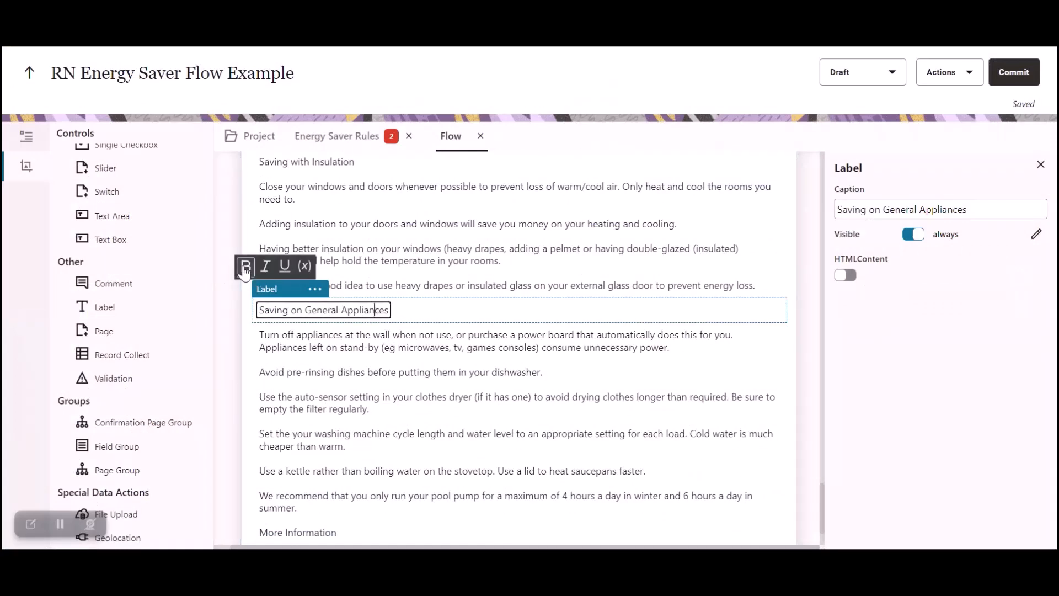
pyautogui.click(309, 381)
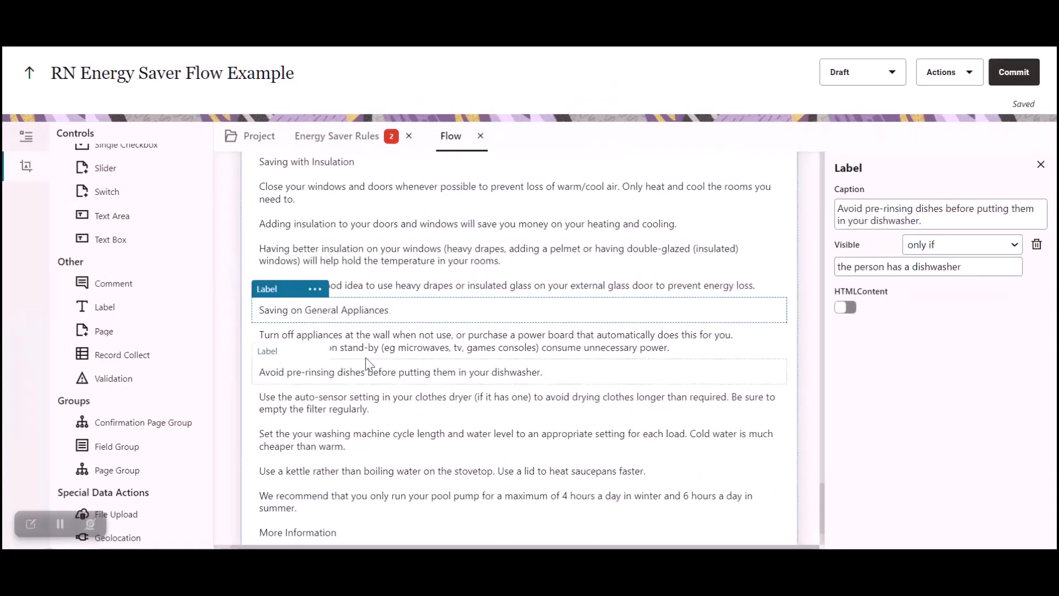
# Make the "Saving on Heating" and "Saving on Cooling" headings on the Advice page bold
pyautogui.scroll(15, 382, 342)
pyautogui.scroll(-12, 382, 340)
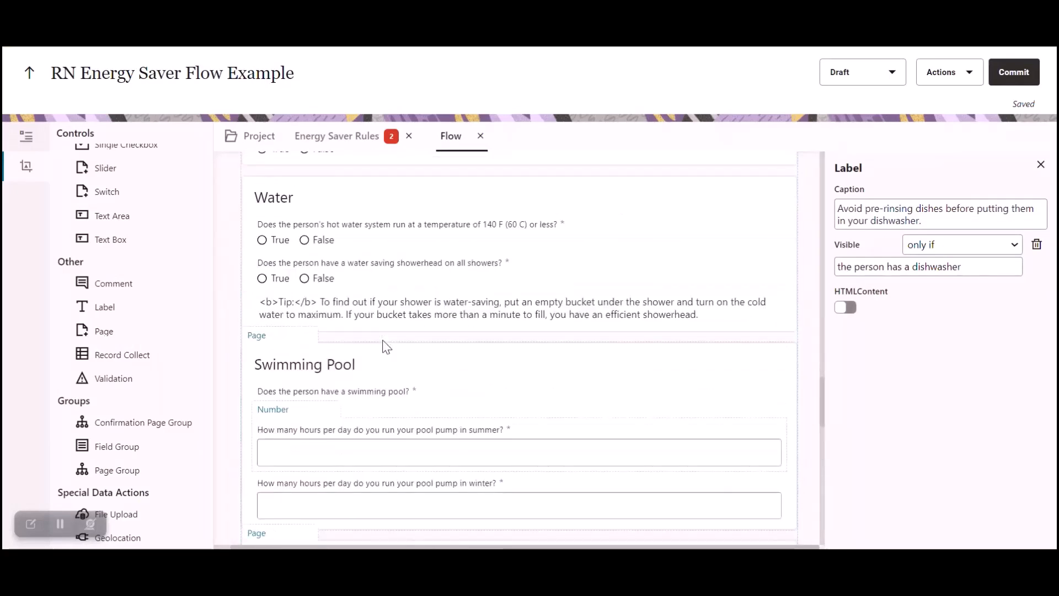
pyautogui.click(333, 287)
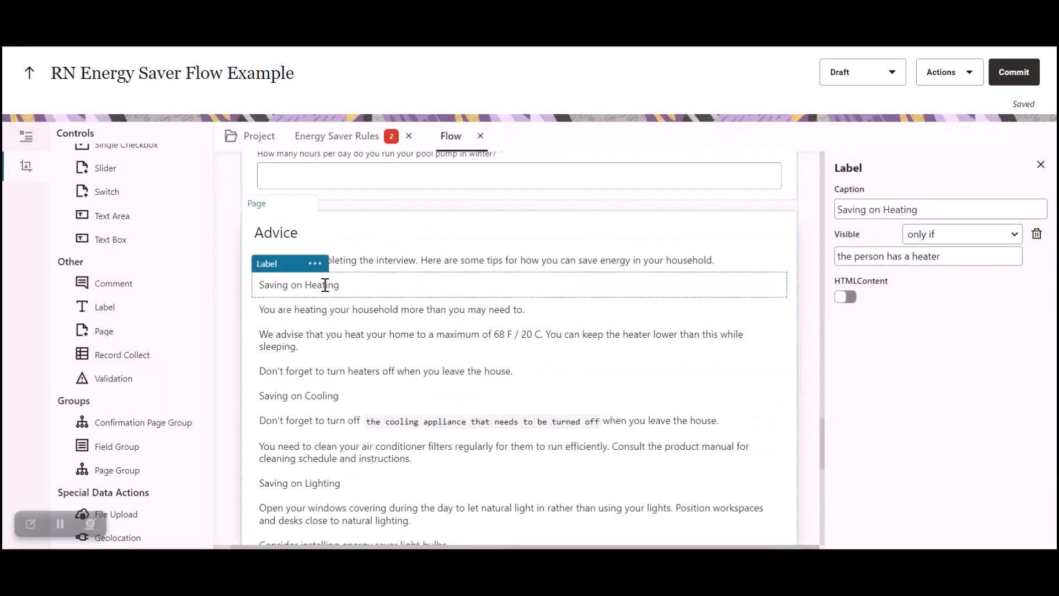
pyautogui.click(283, 284)
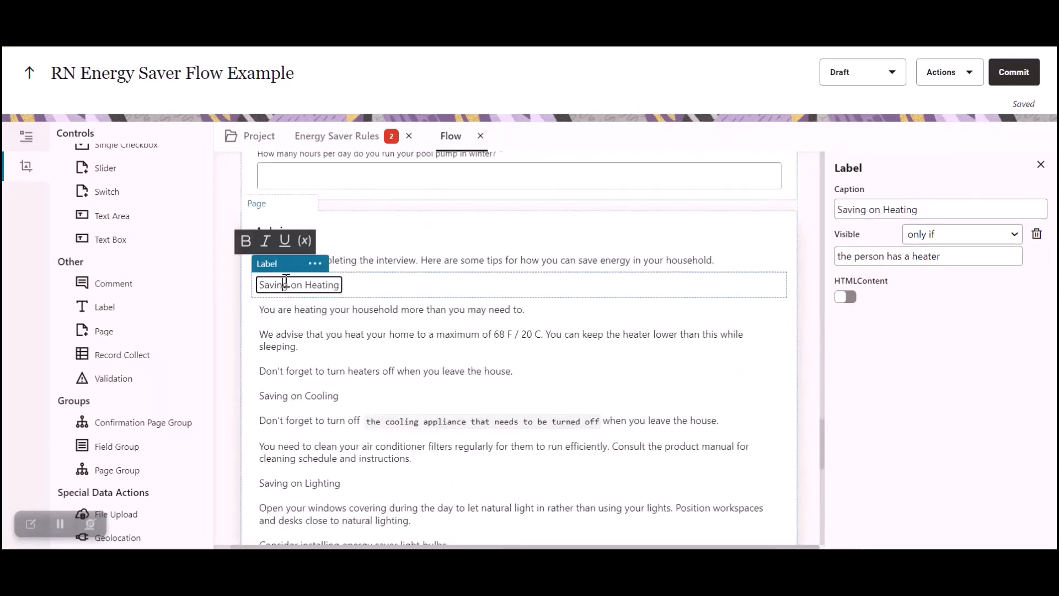
pyautogui.click(245, 240)
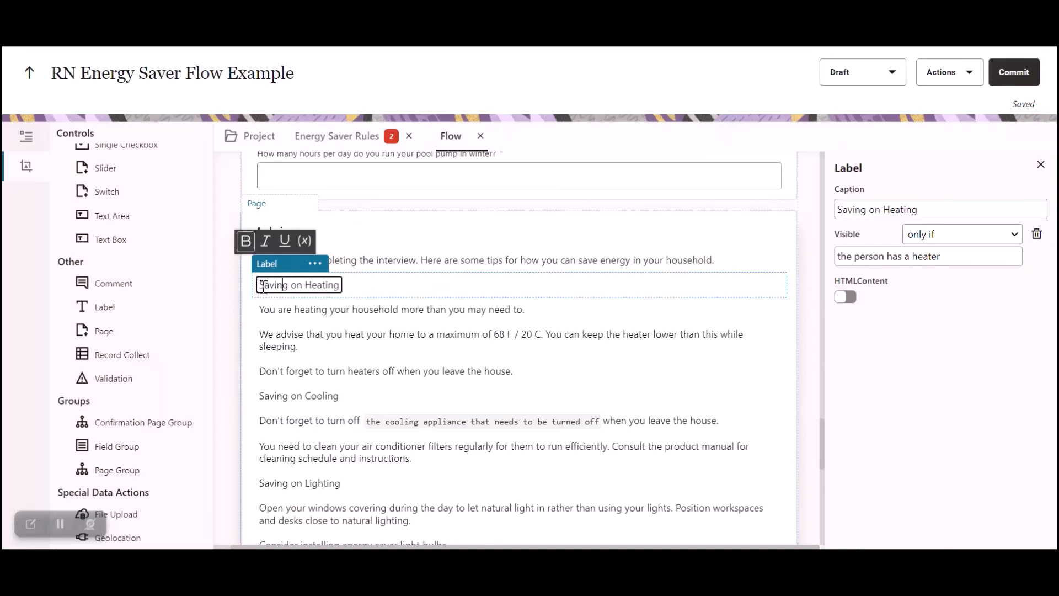
pyautogui.tripleClick(264, 286)
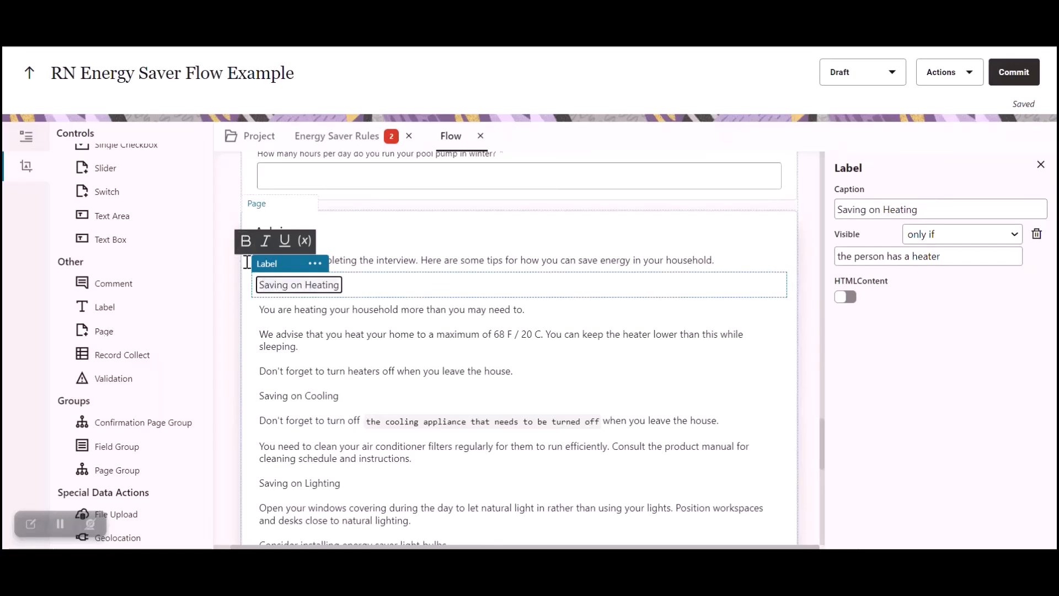
pyautogui.click(245, 241)
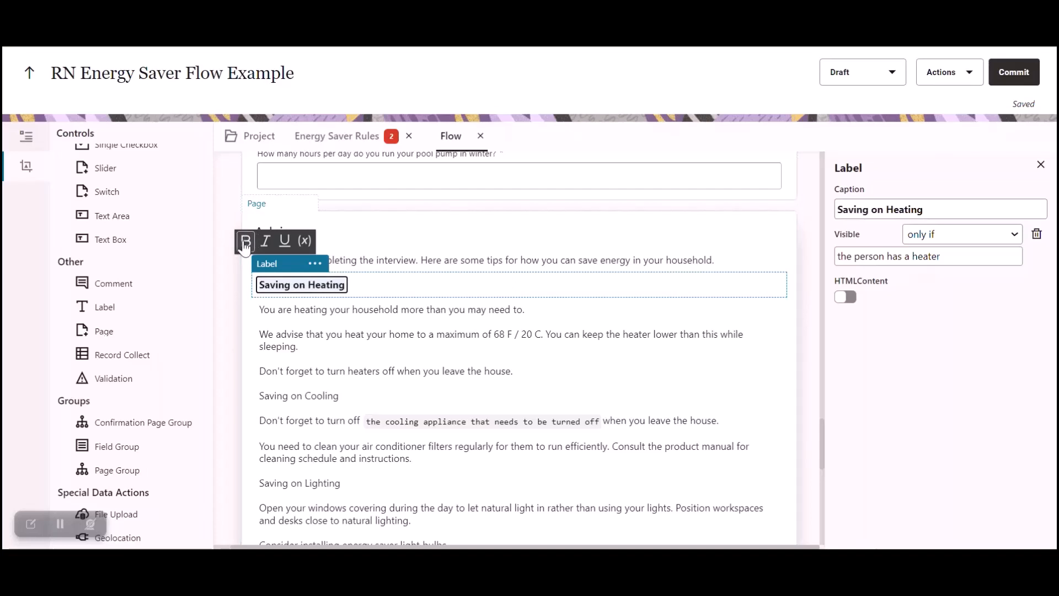
pyautogui.click(306, 395)
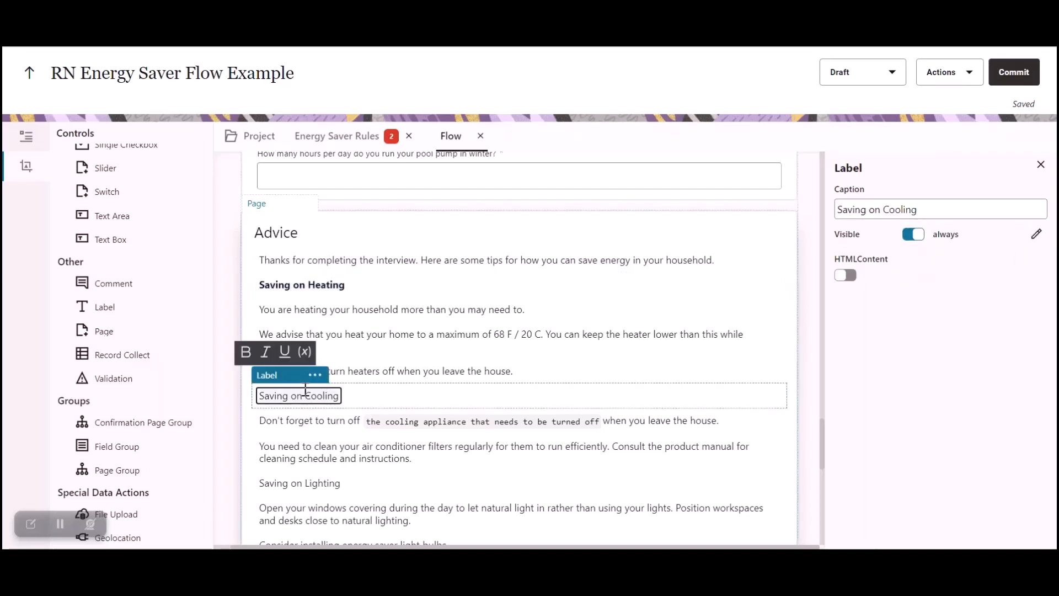
pyautogui.click(241, 355)
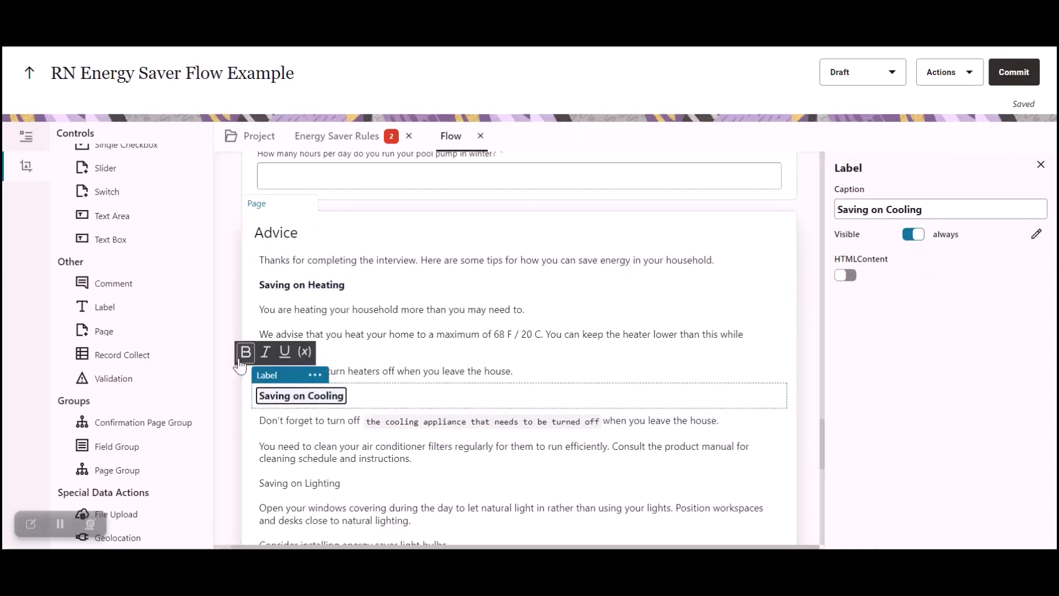
# Make the "Saving on Lighting" and "Saving on Hot Water" headings on the Advice page bold
pyautogui.scroll(-3, 309, 417)
pyautogui.click(309, 320)
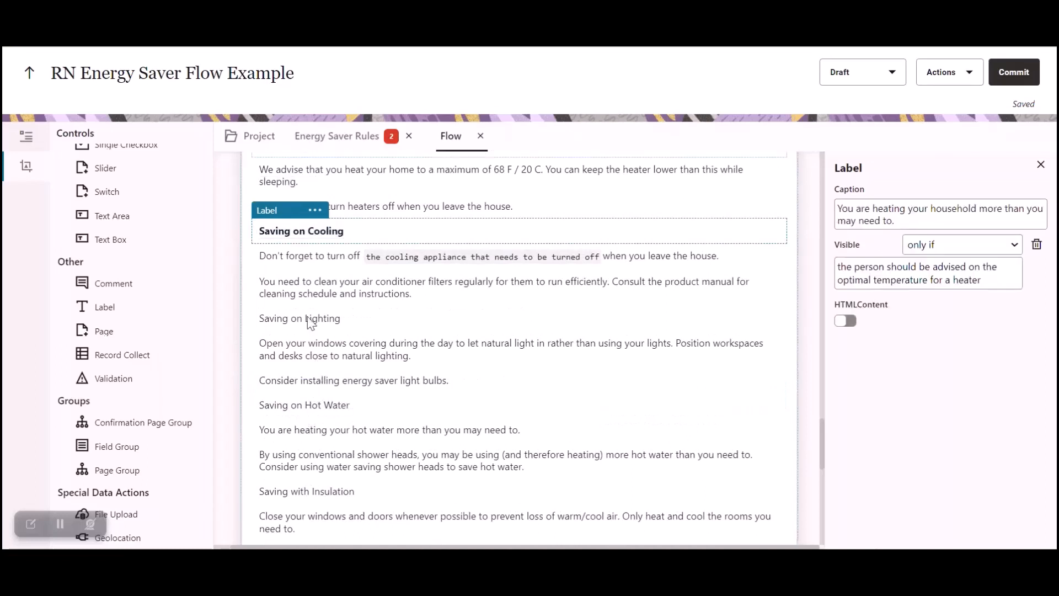
pyautogui.click(311, 323)
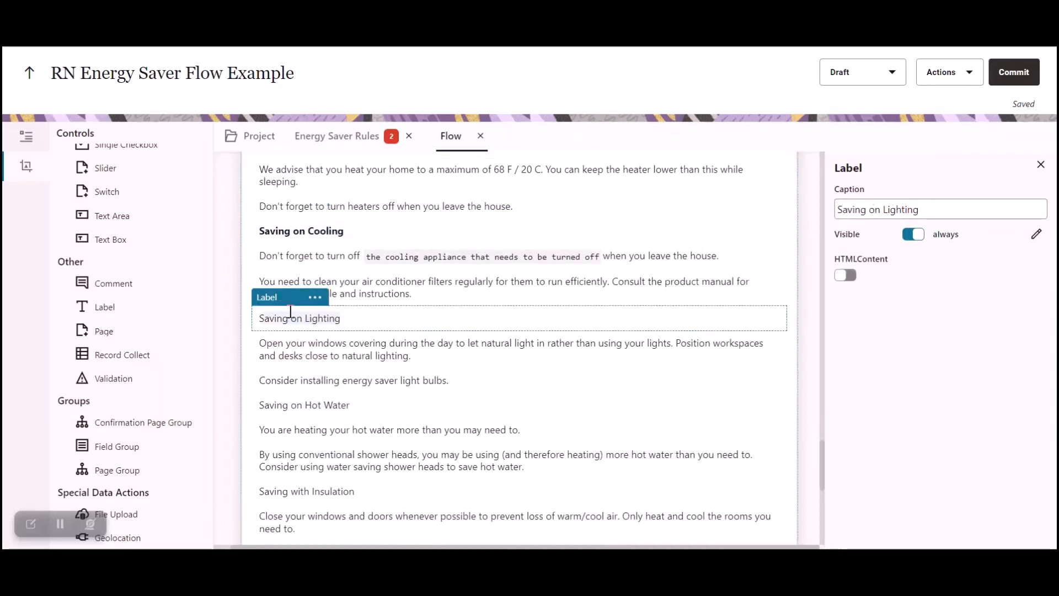
pyautogui.click(290, 313)
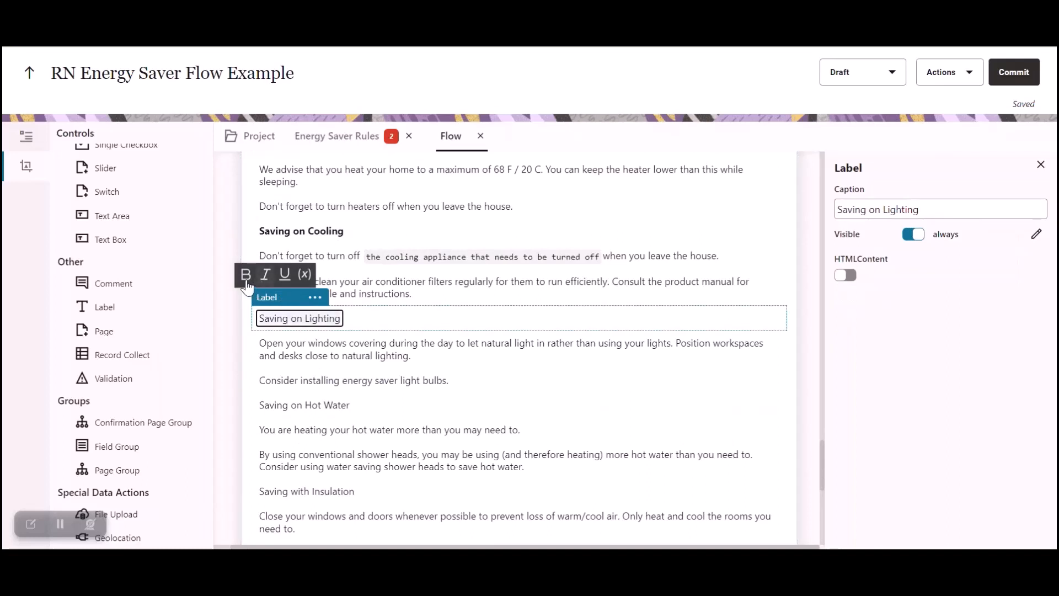
pyautogui.hotkey('ctrl', 'b')
pyautogui.click(314, 410)
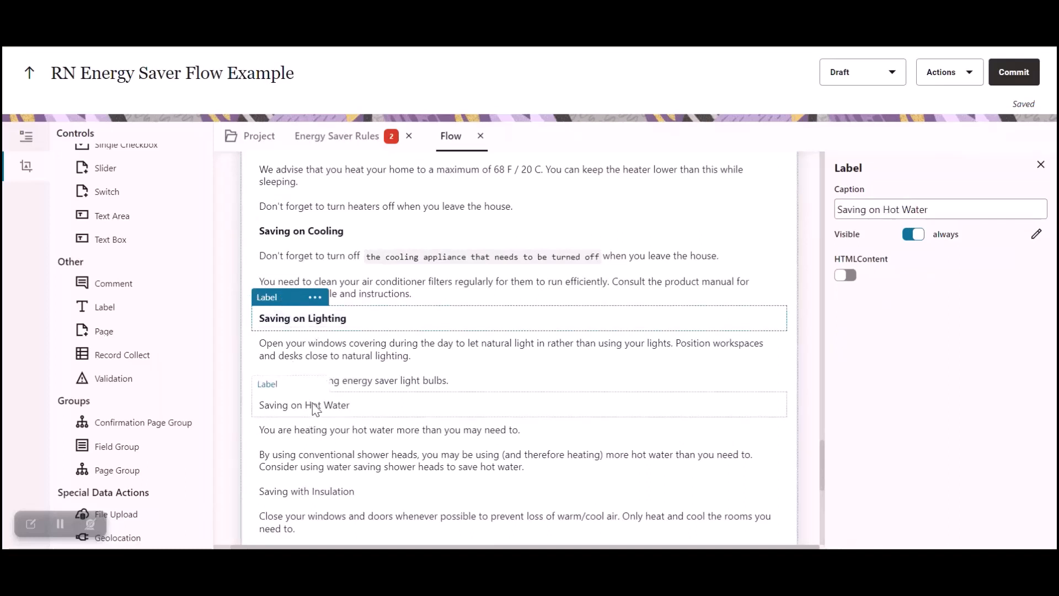
pyautogui.click(314, 404)
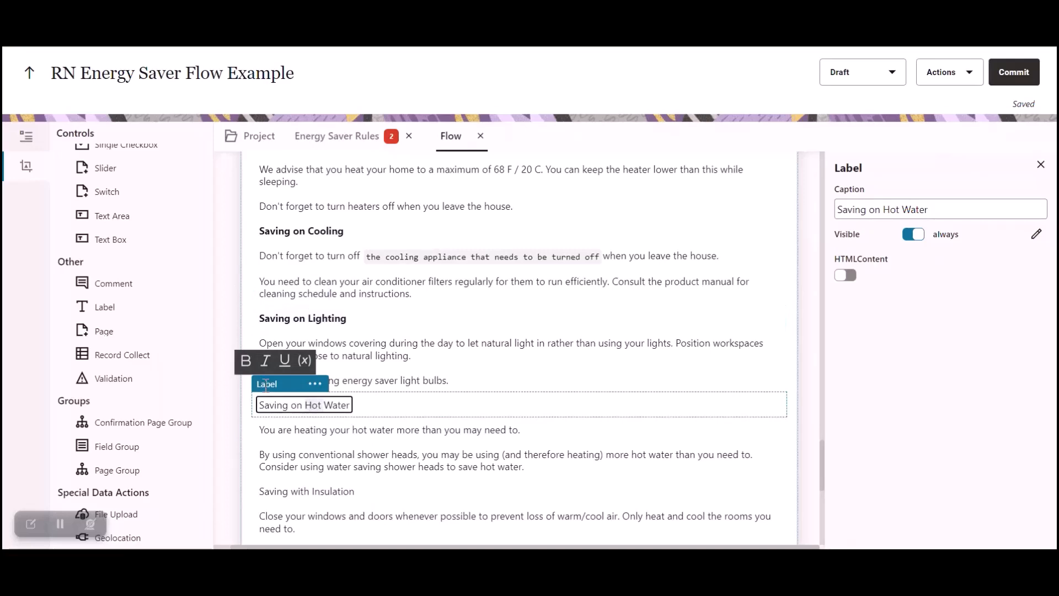
pyautogui.hotkey('ctrl', 'a')
pyautogui.click(246, 362)
# Make the "Saving with Insulation" and "Saving on General Appliances" headings on the Advice page bold
pyautogui.scroll(-3, 441, 430)
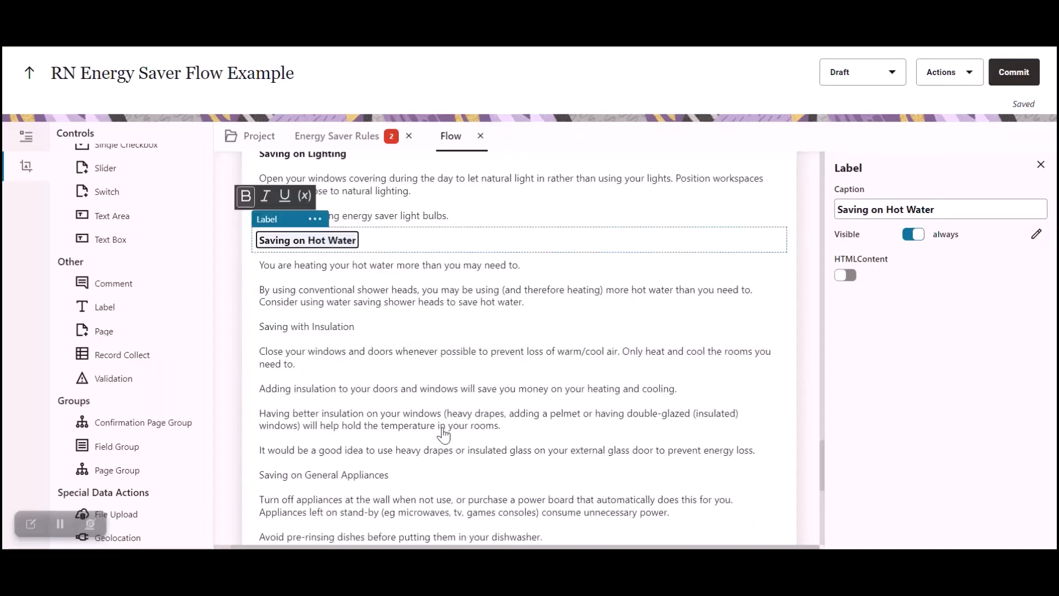
pyautogui.click(327, 326)
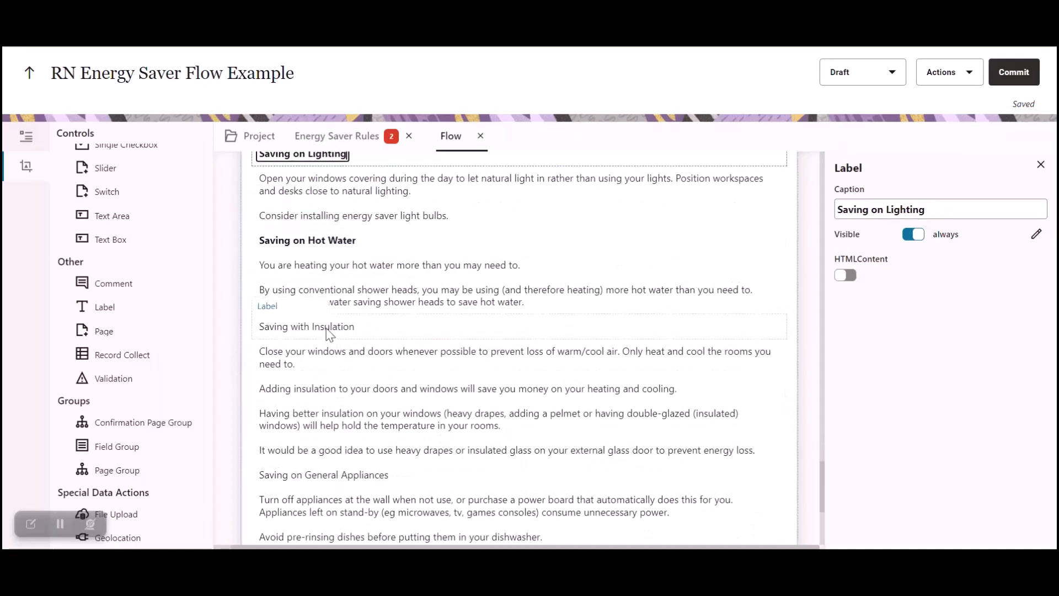
pyautogui.click(328, 330)
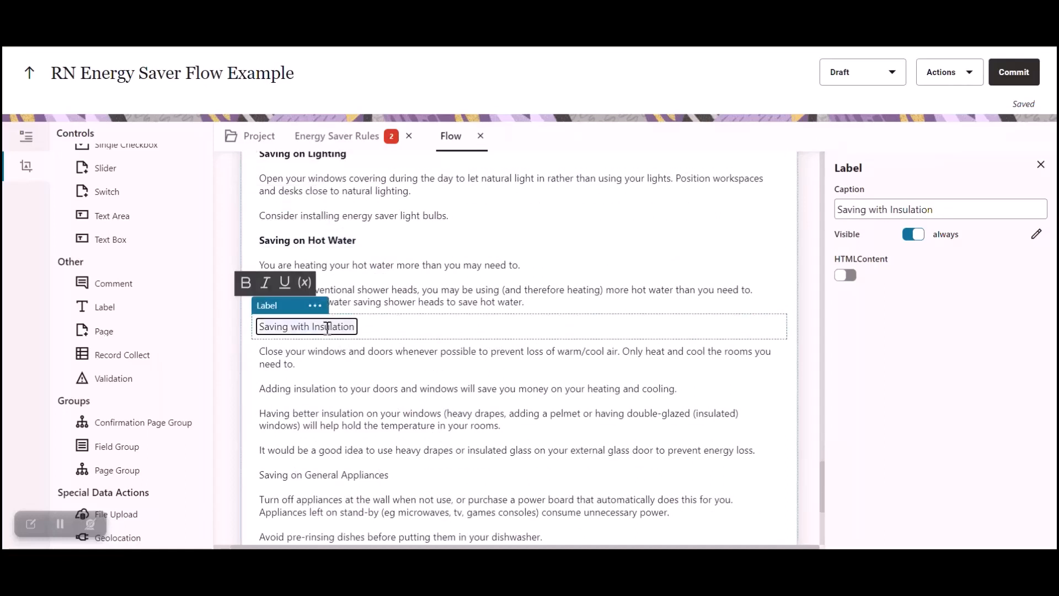
pyautogui.click(246, 283)
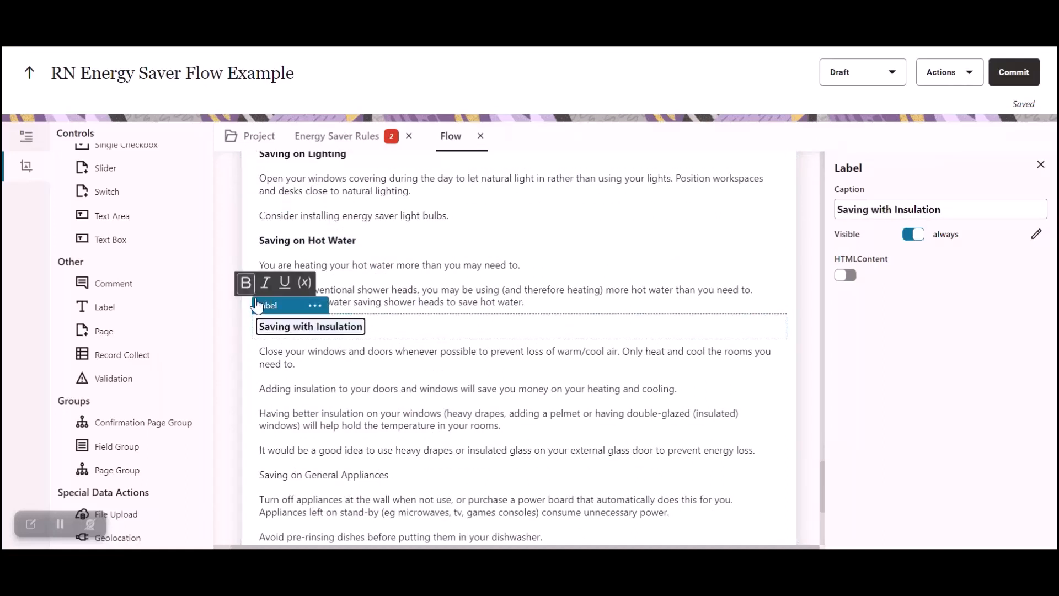
pyautogui.click(344, 476)
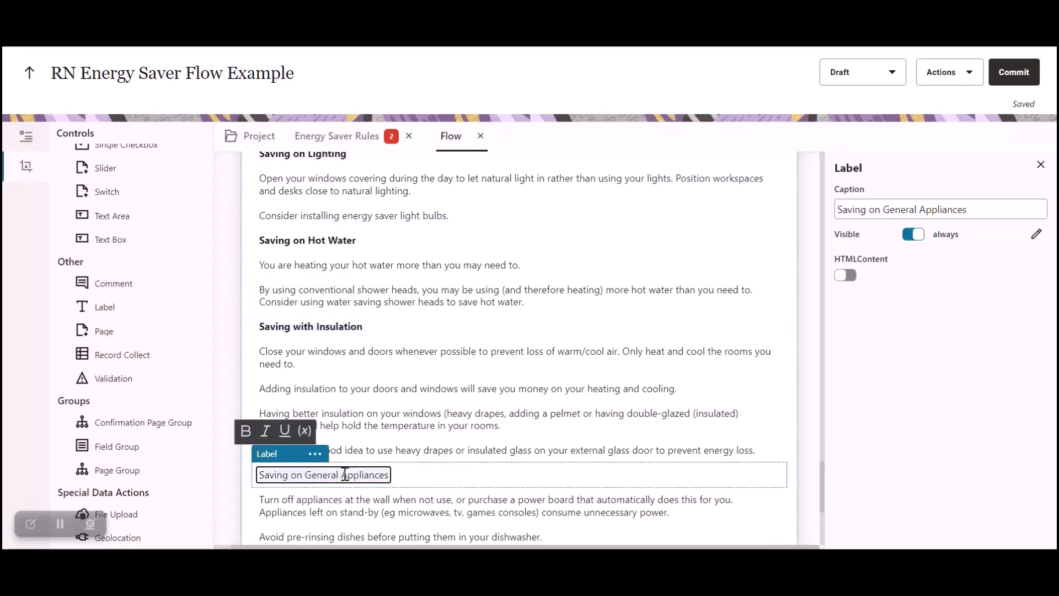
pyautogui.click(247, 432)
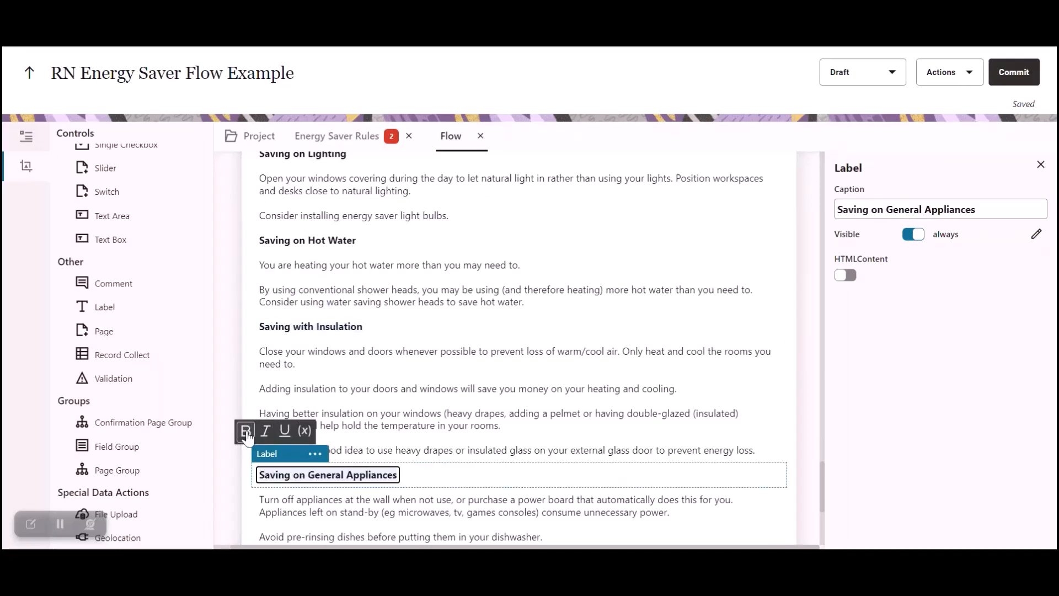
# Make the "More Information" heading at the end of the Advice page bold
pyautogui.scroll(-3, 380, 422)
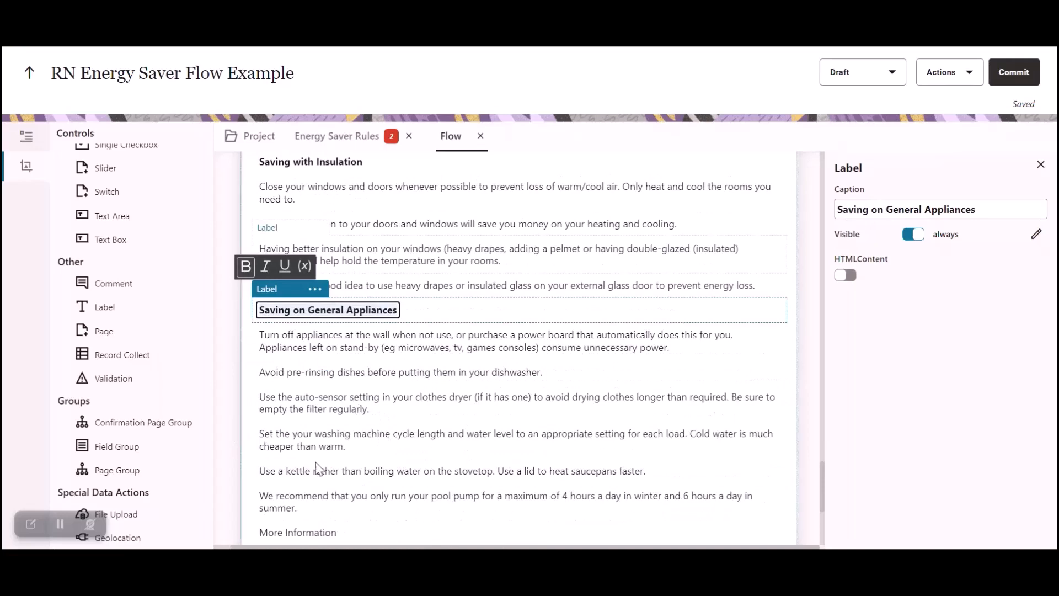
pyautogui.scroll(-2, 323, 458)
pyautogui.click(309, 451)
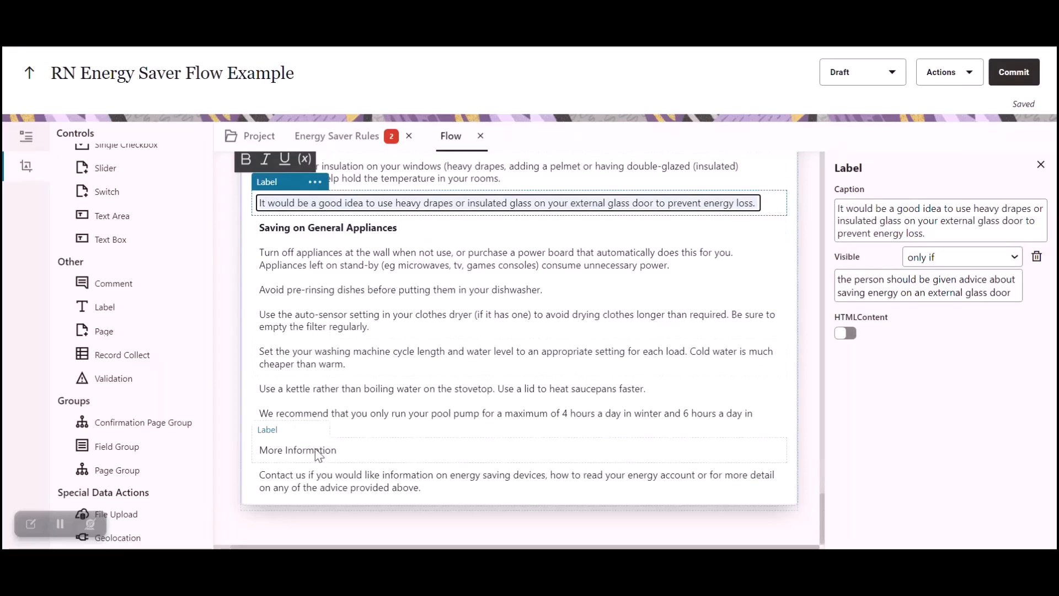
pyautogui.click(318, 452)
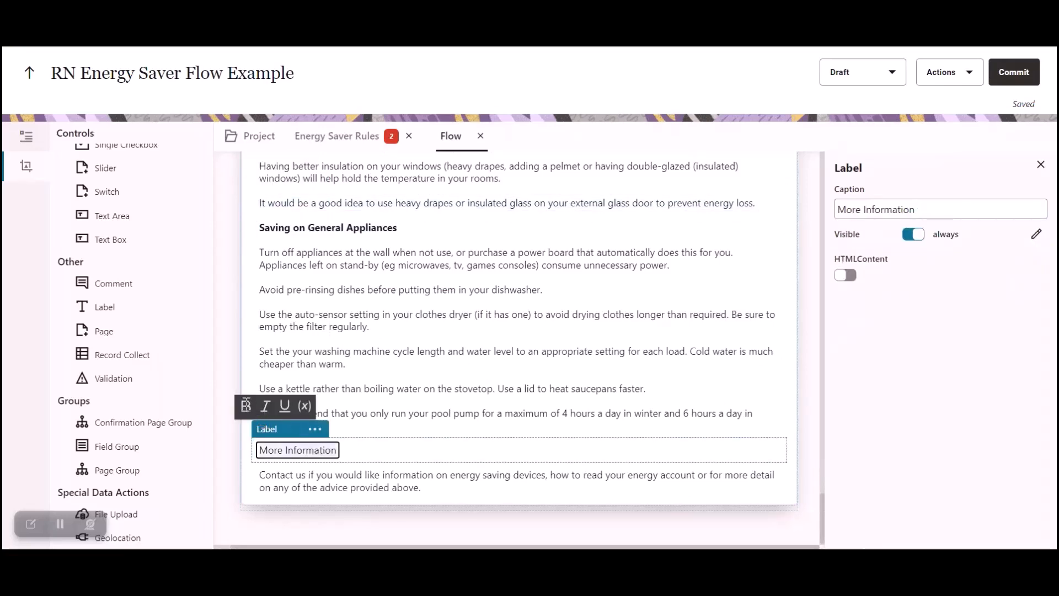
# Review the headings and labels throughout the Advice page
pyautogui.scroll(8, 517, 397)
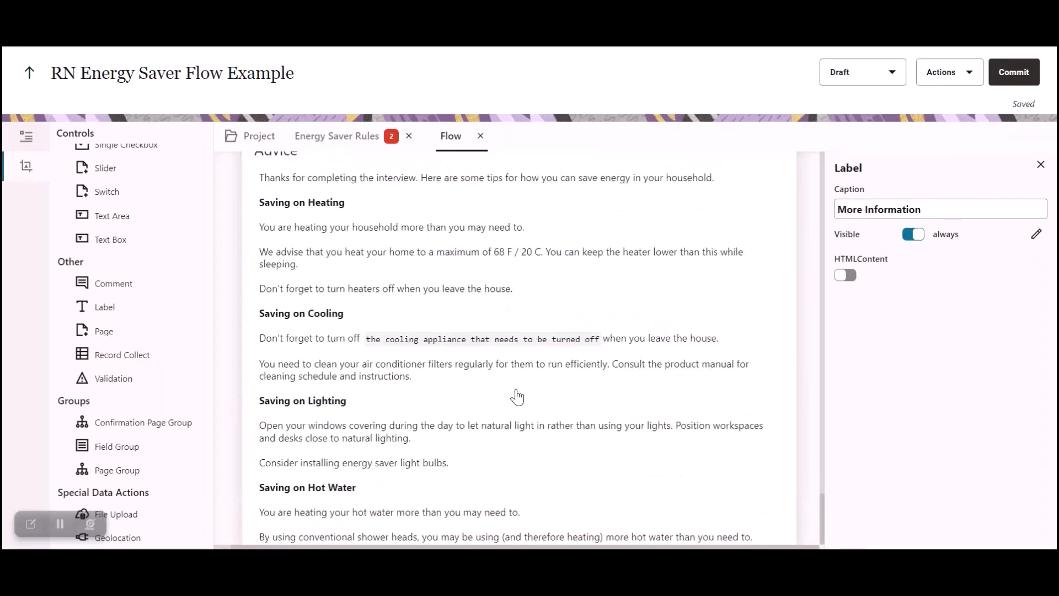
pyautogui.scroll(2, 517, 396)
pyautogui.scroll(-8, 519, 395)
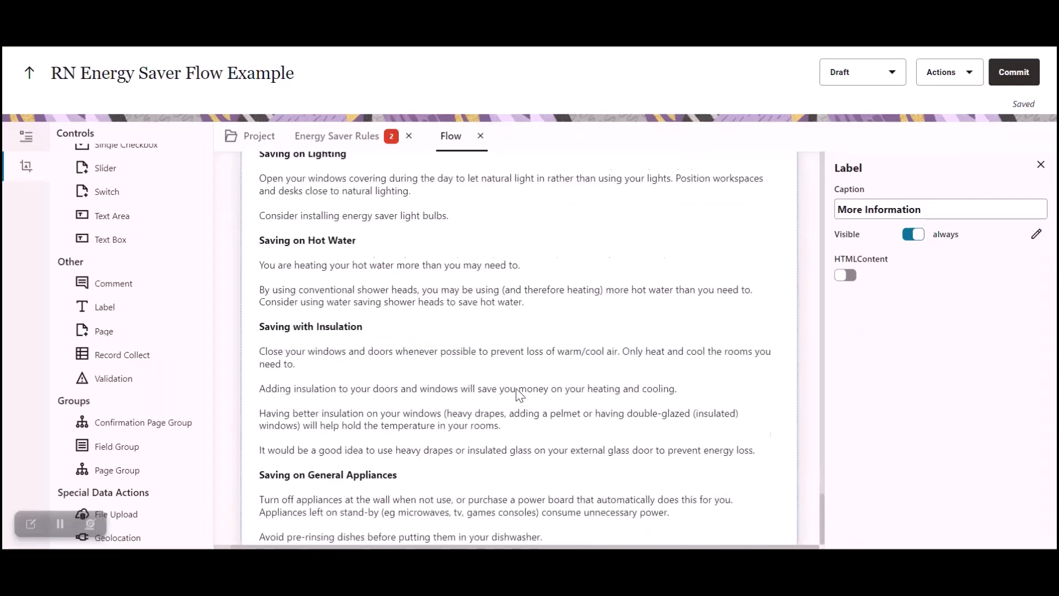
pyautogui.scroll(-2, 520, 395)
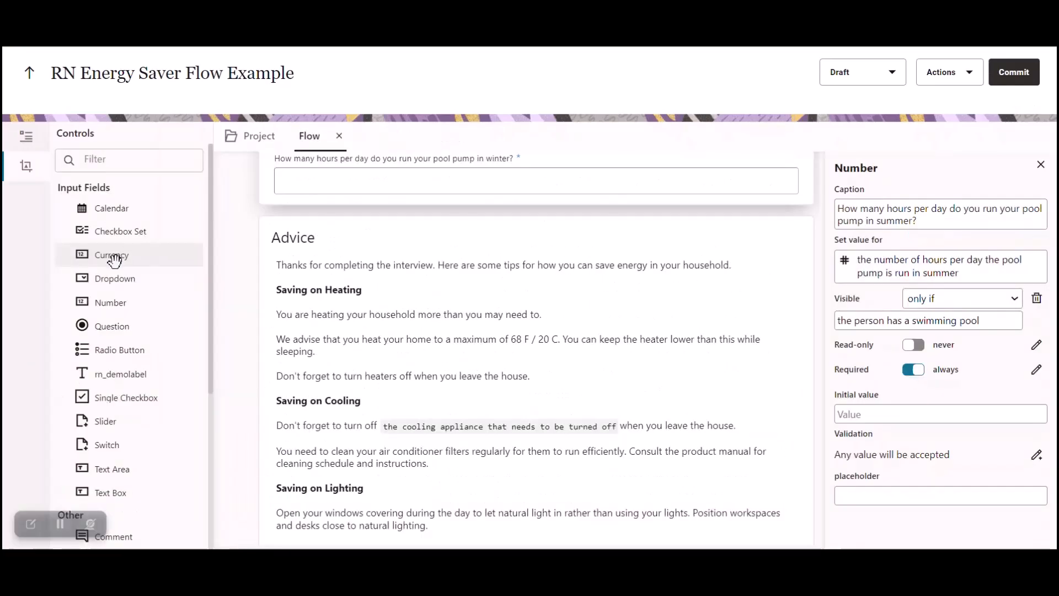
pyautogui.scroll(-5, 127, 276)
pyautogui.moveTo(105, 307); pyautogui.dragTo(485, 291)
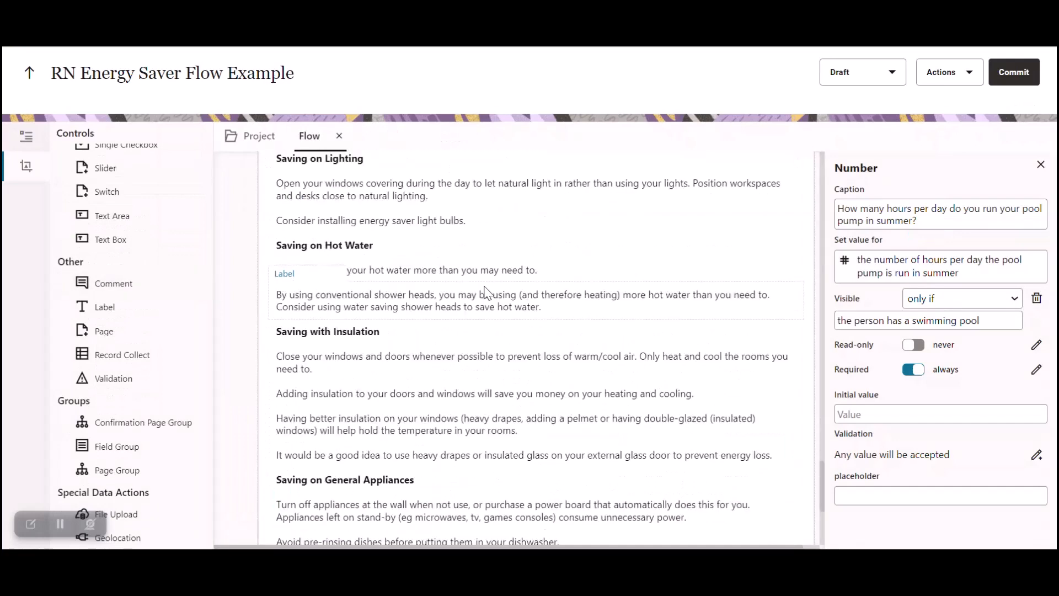
pyautogui.scroll(-3, 482, 287)
# Check the Heating screen's display condition in Policy Modeling, and make the Hub flow's Heating page visible only if "the person has a heater"
pyautogui.scroll(20, 479, 285)
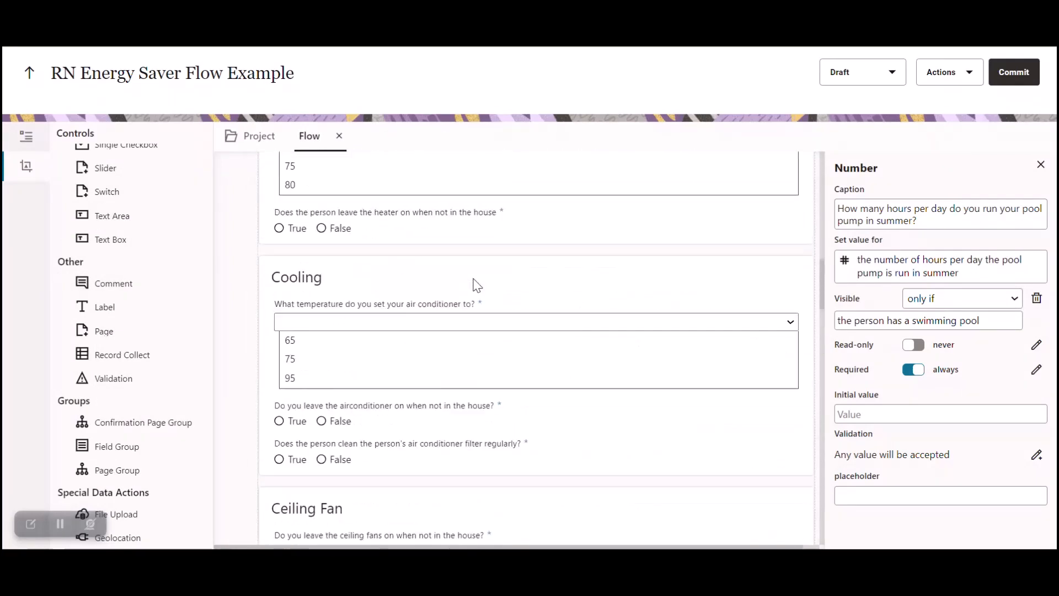
pyautogui.scroll(5, 477, 285)
pyautogui.click(308, 386)
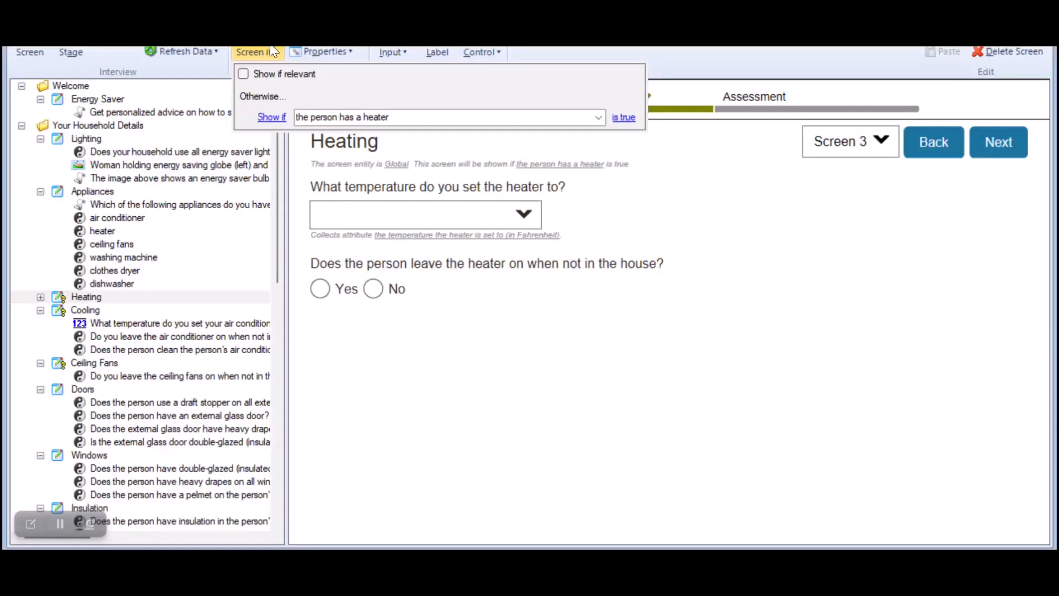
pyautogui.press('Escape')
pyautogui.hotkey('alt', 'Tab')
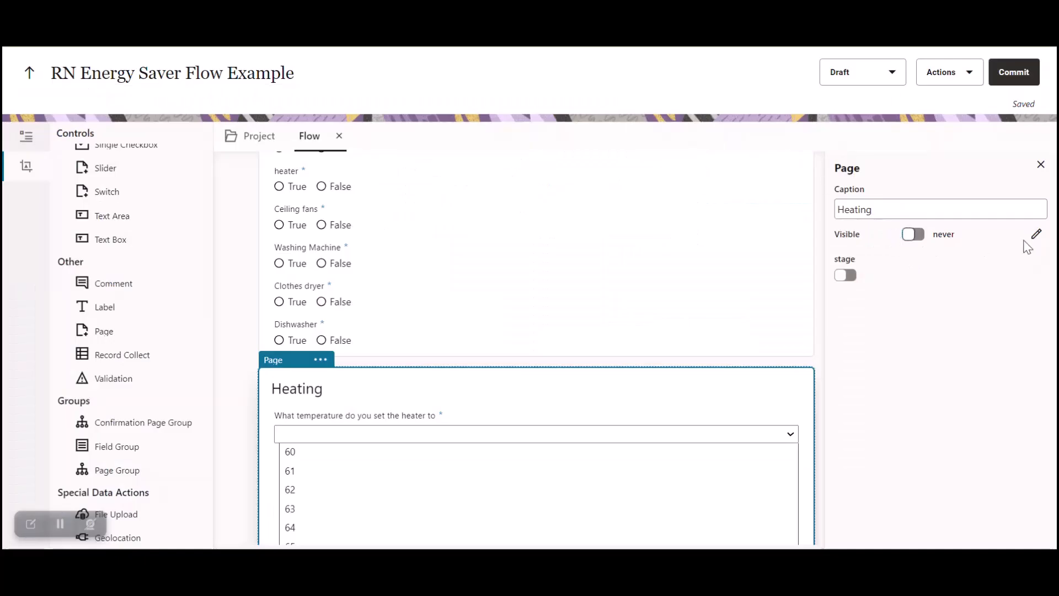
pyautogui.click(1036, 235)
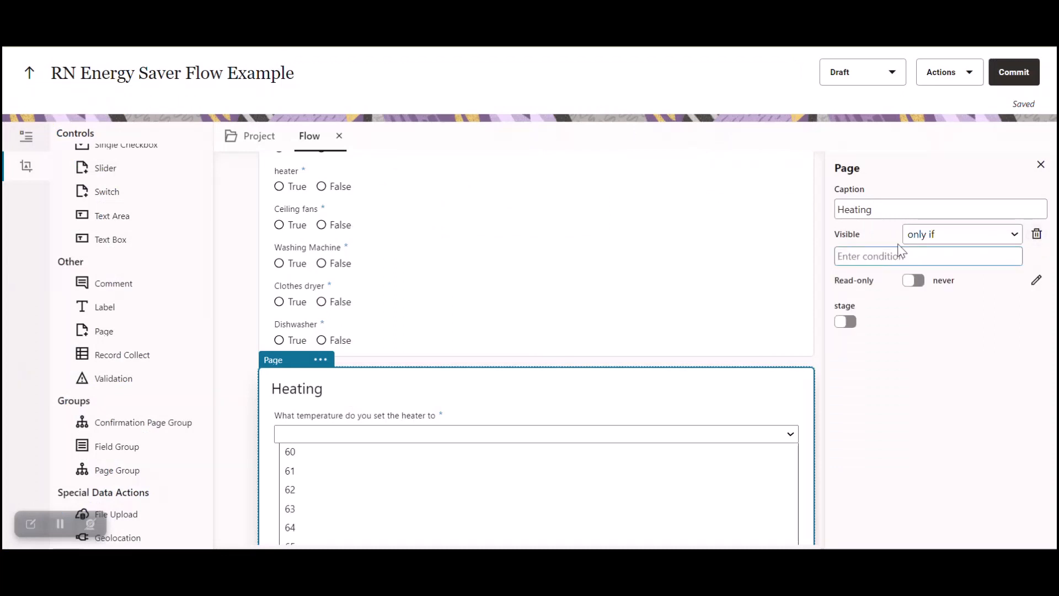
pyautogui.write('hea')
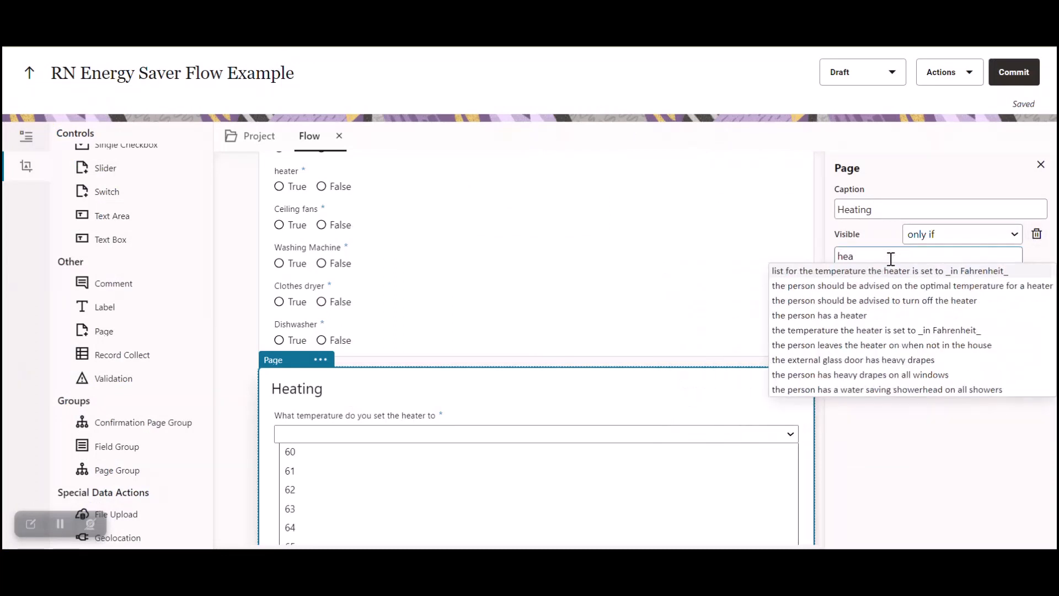
pyautogui.click(865, 316)
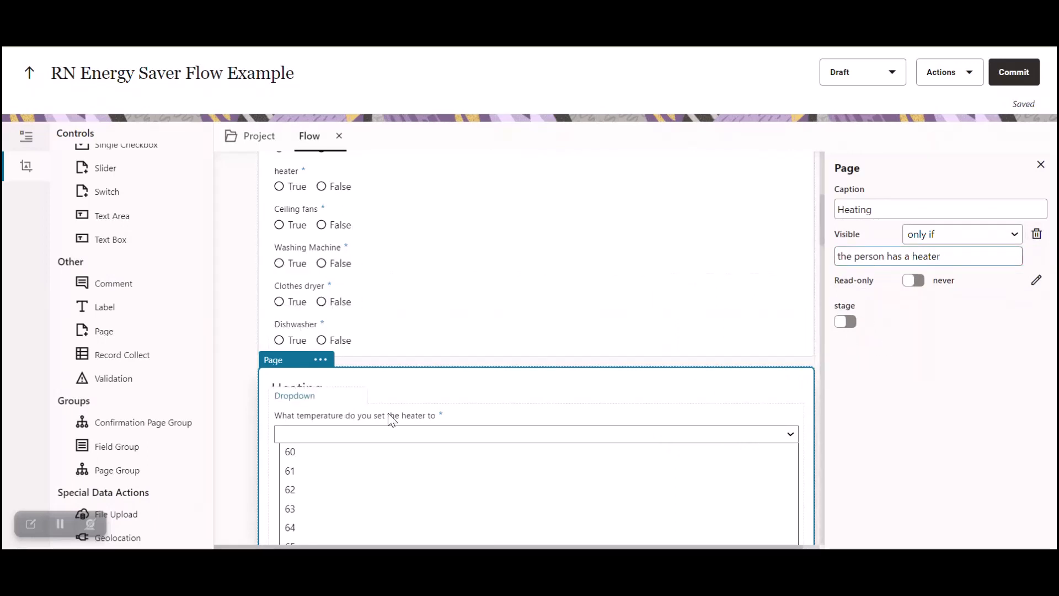
pyautogui.scroll(-9, 331, 386)
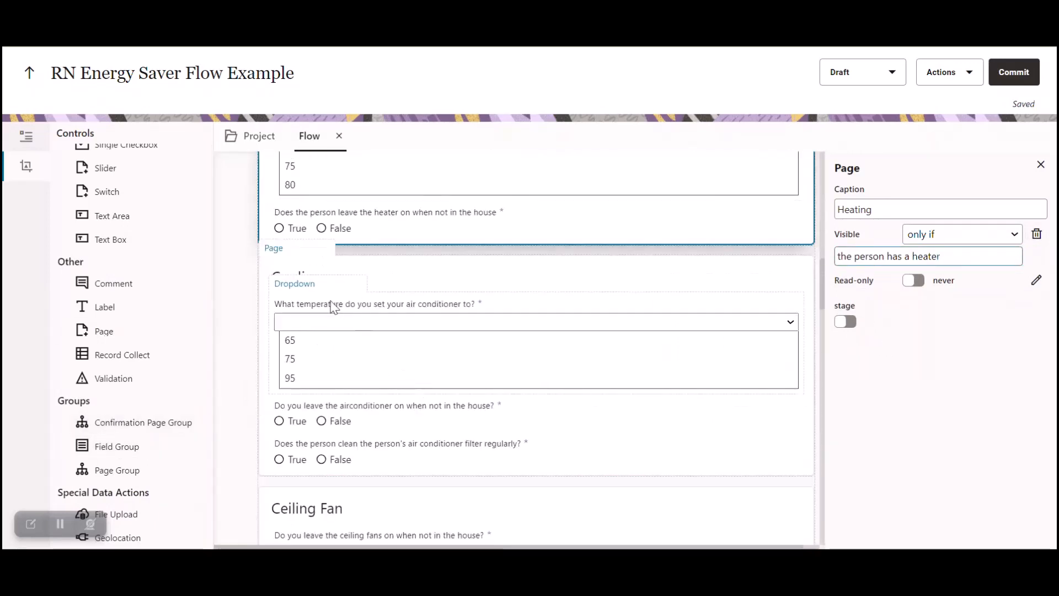
# Make the Cooling page visible only if "the person has an air conditioner"
pyautogui.click(269, 264)
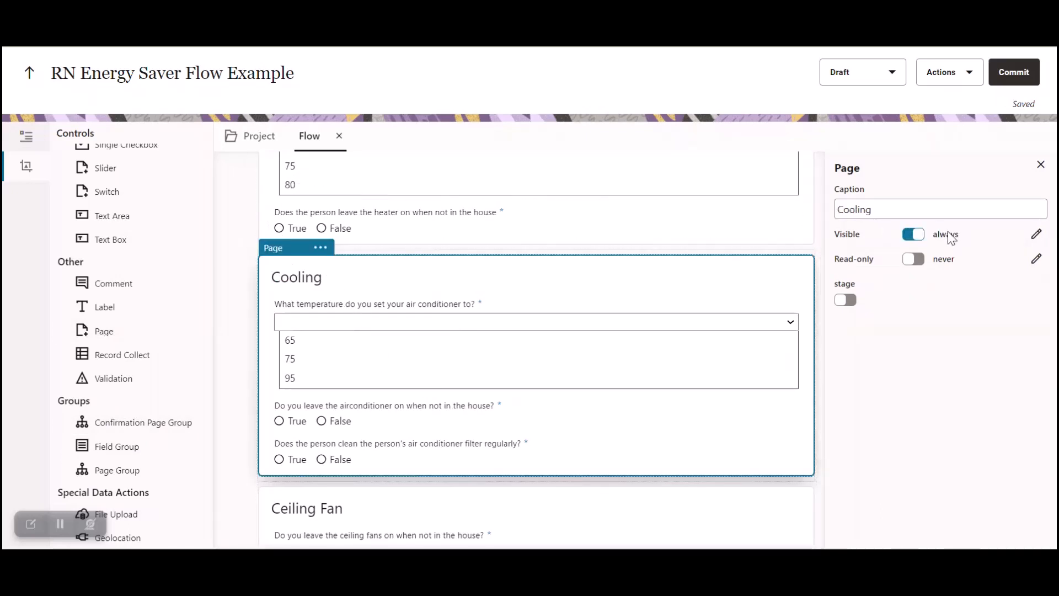
pyautogui.click(1037, 234)
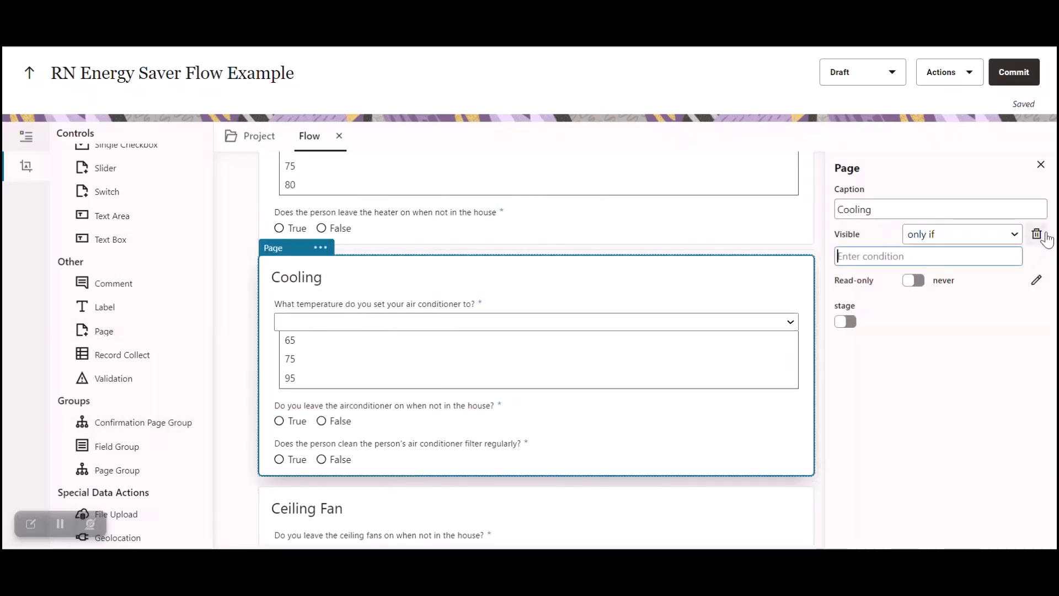
pyautogui.click(948, 254)
pyautogui.write('ai')
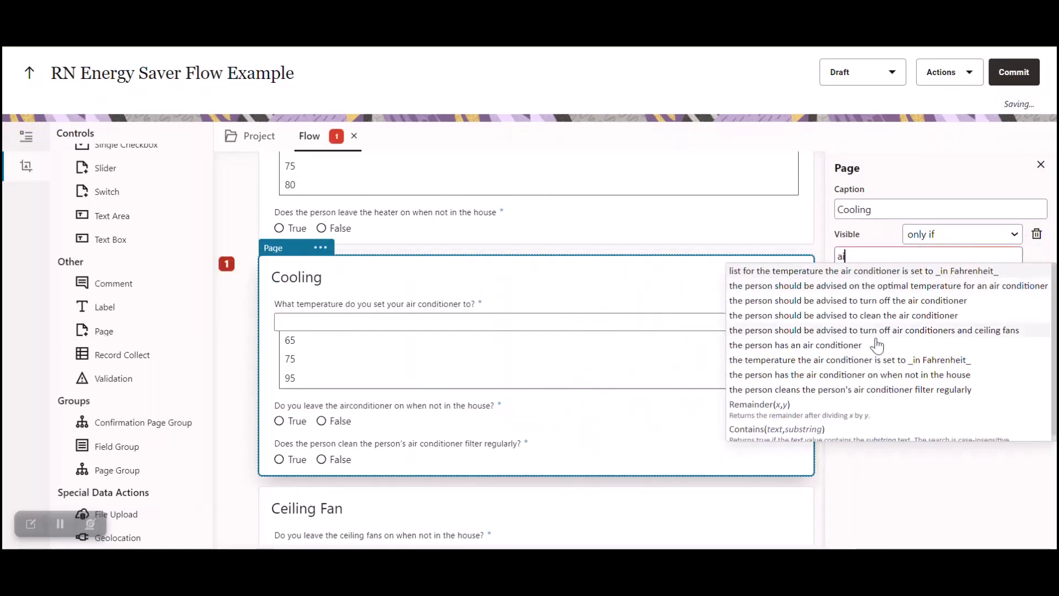
pyautogui.click(877, 345)
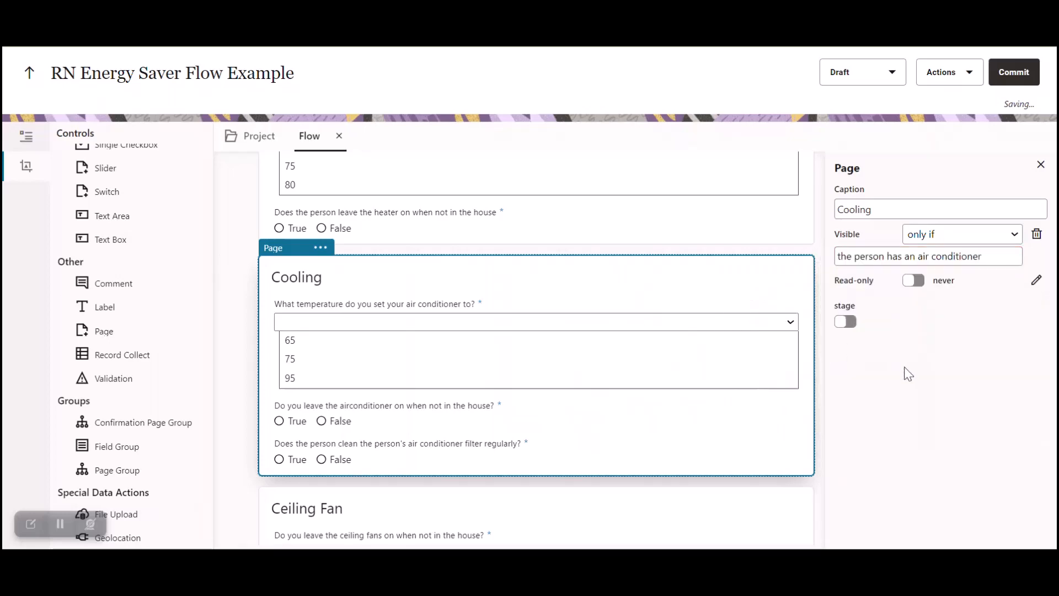
# Check the Ceiling Fans screen's display condition in Policy Modeling, and make the Hub flow's Ceiling Fan page visible only if "the person has ceiling fans"
pyautogui.hotkey('alt', 'Tab')
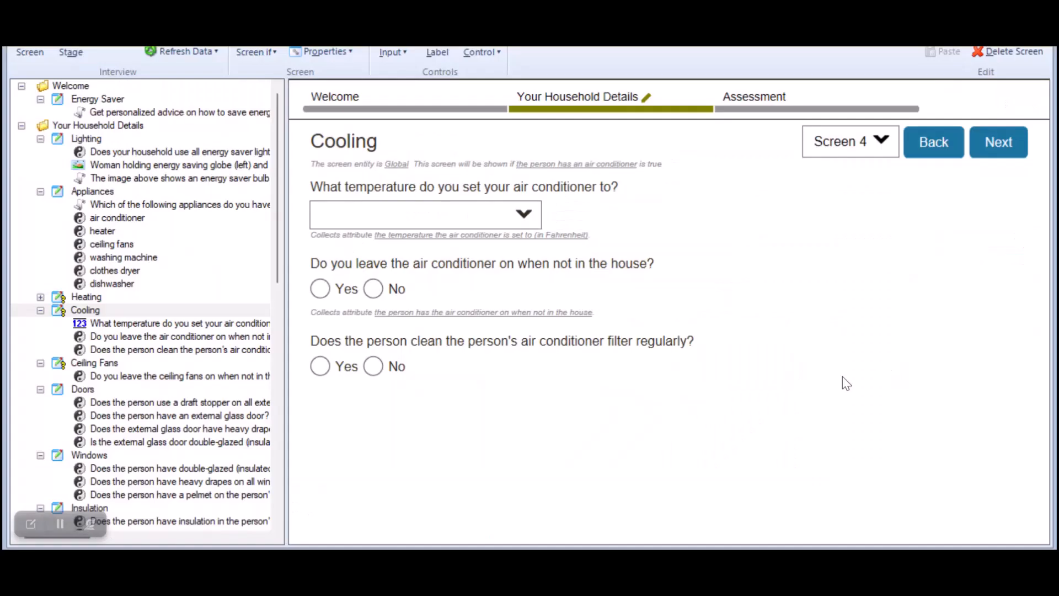
pyautogui.click(107, 362)
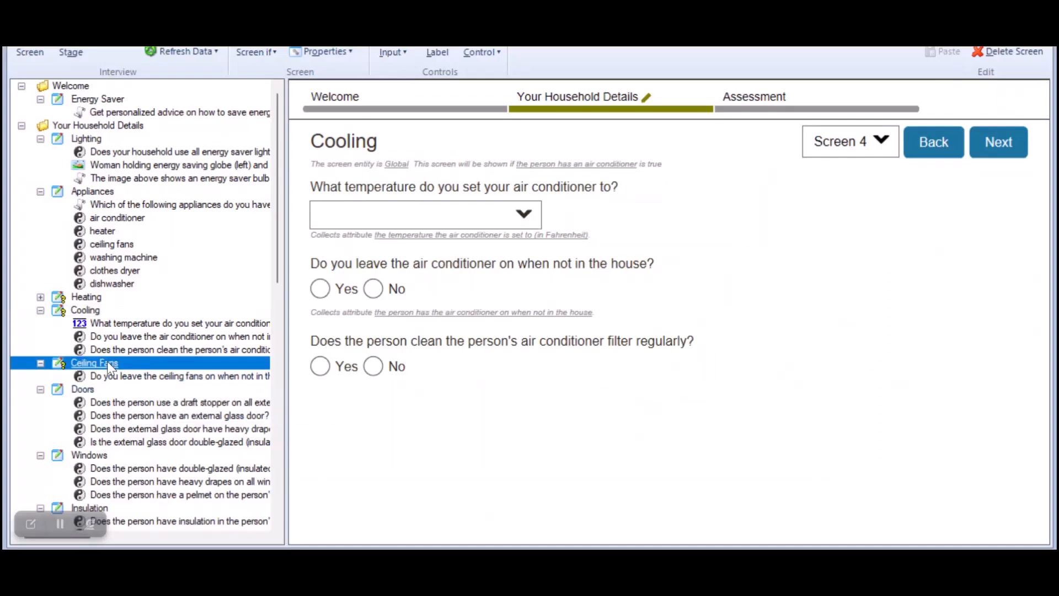
pyautogui.click(271, 52)
pyautogui.hotkey('alt', 'Tab')
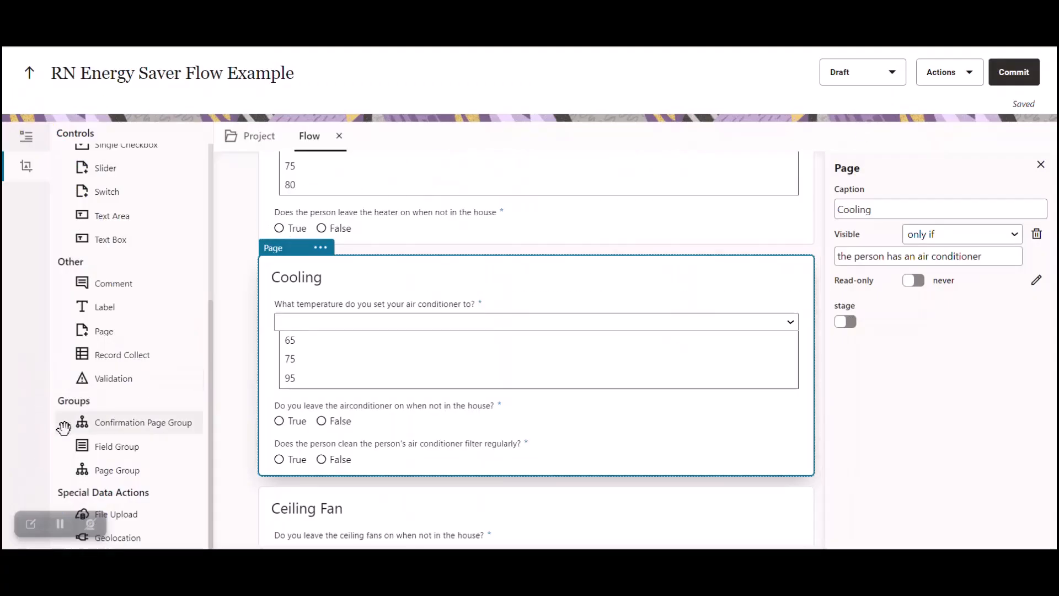
pyautogui.scroll(-3, 386, 365)
pyautogui.click(312, 339)
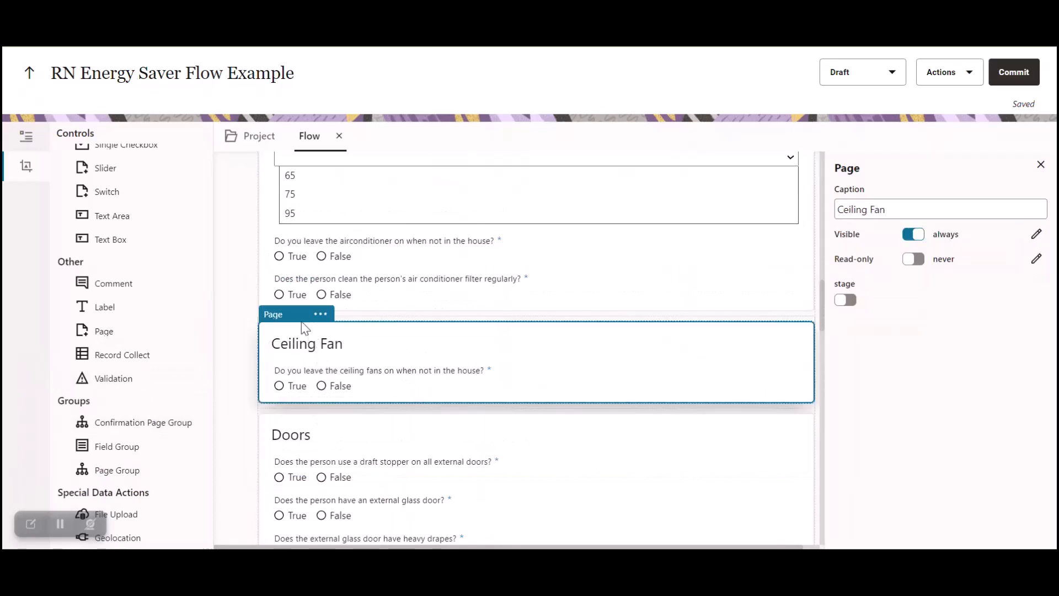
pyautogui.click(915, 236)
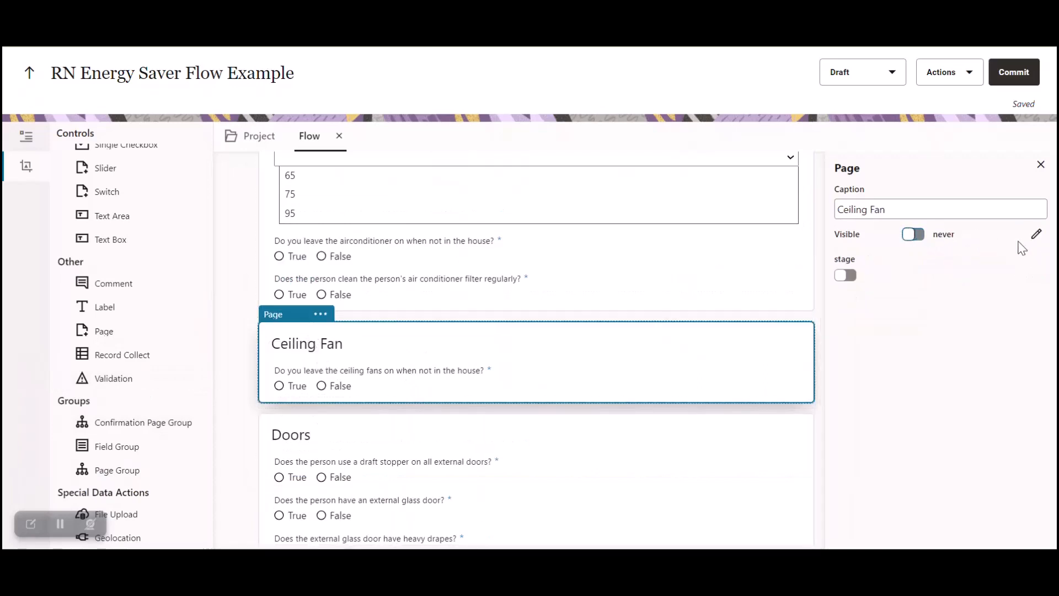
pyautogui.click(1035, 237)
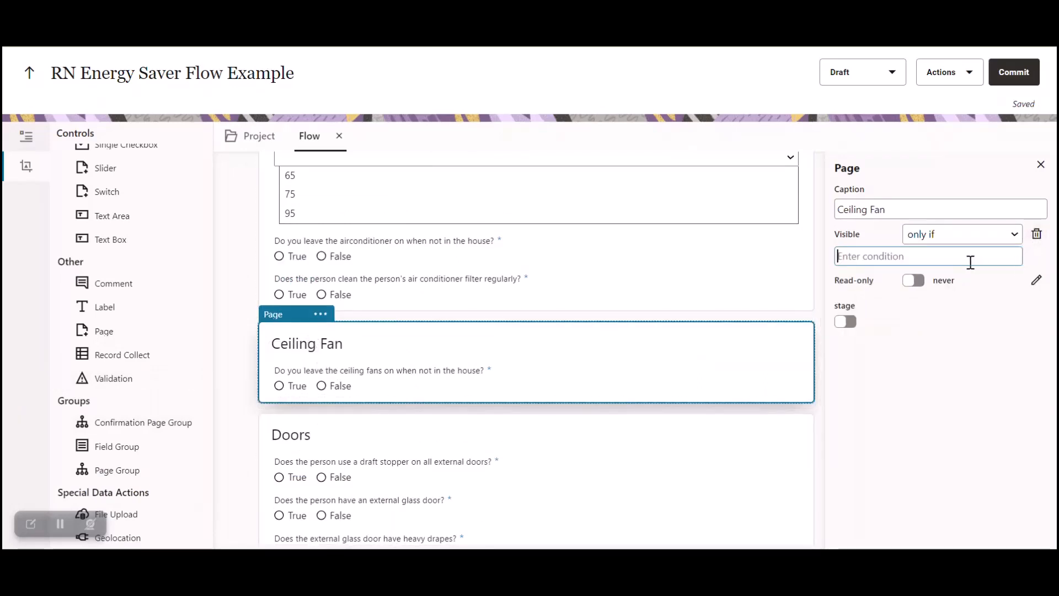
pyautogui.write('ce')
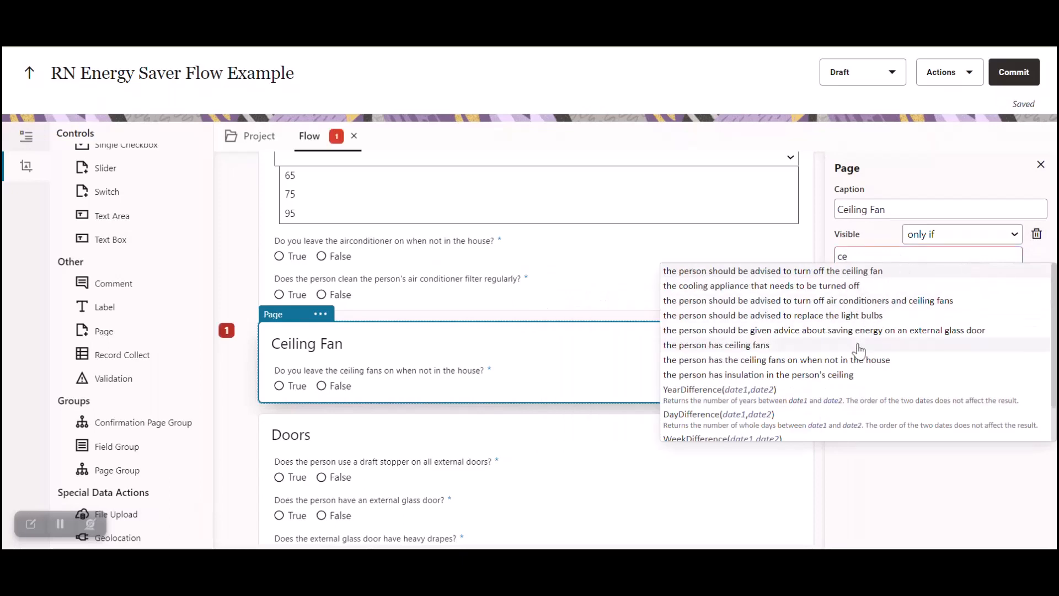
pyautogui.click(861, 347)
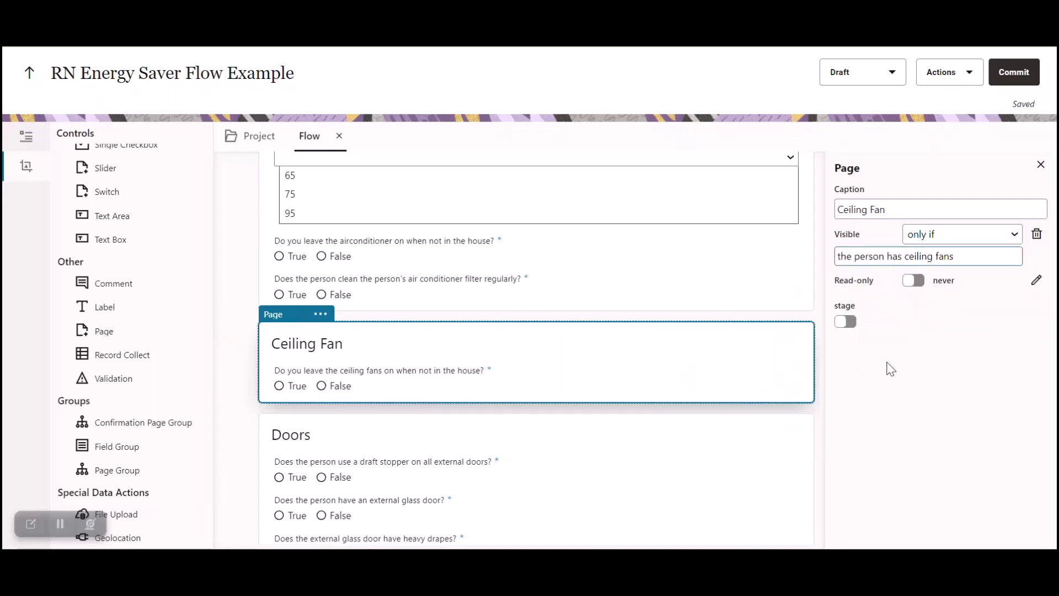
# Switch to Policy Modeling and look through the remaining interview screens for further display conditions
pyautogui.hotkey('alt', 'Tab')
pyautogui.scroll(-4, 154, 319)
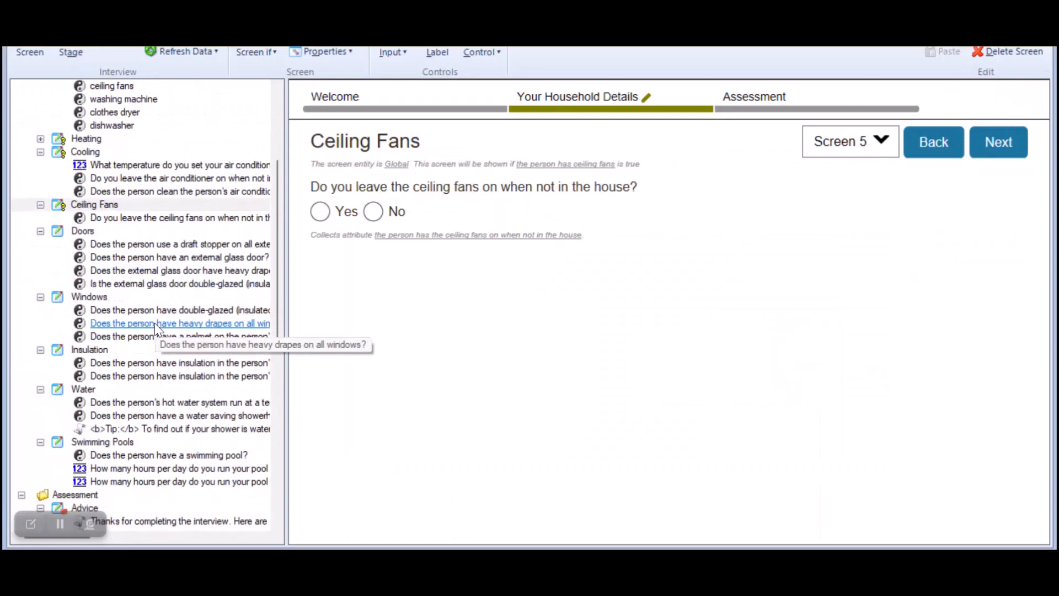
pyautogui.scroll(-4, 155, 322)
pyautogui.scroll(8, 155, 323)
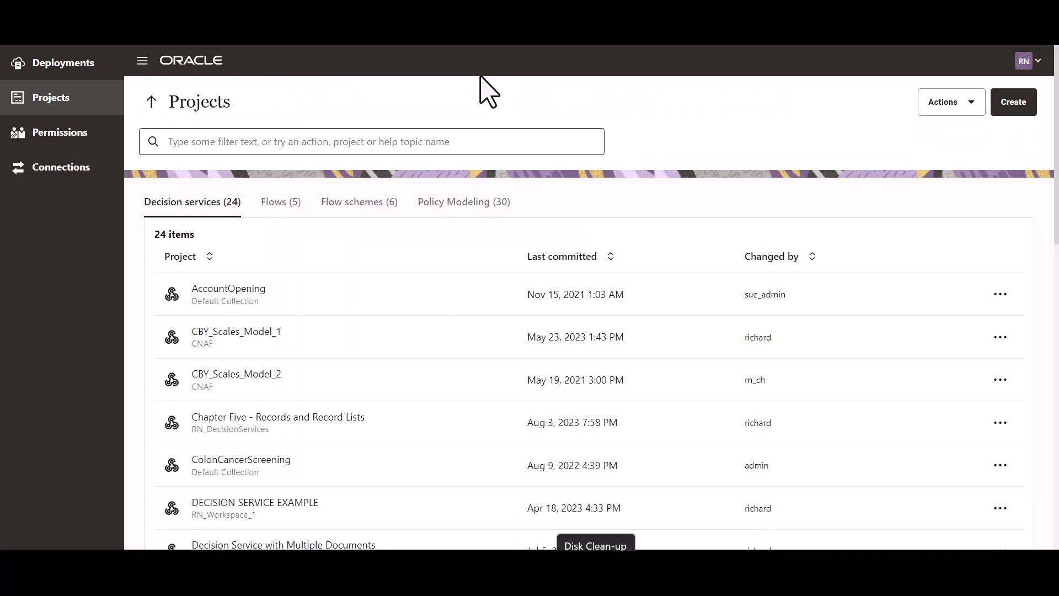
# Open the Flow document of the RN Energy Saver Flow Example project and inspect the summer pool pump question's properties on the Swimming Pool page
pyautogui.click(270, 205)
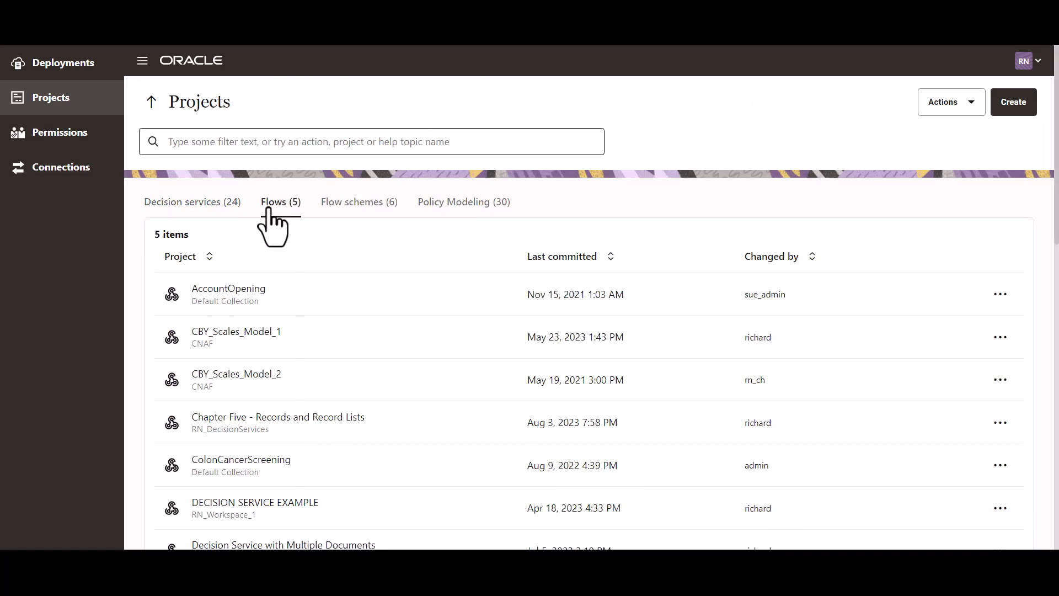
pyautogui.click(270, 285)
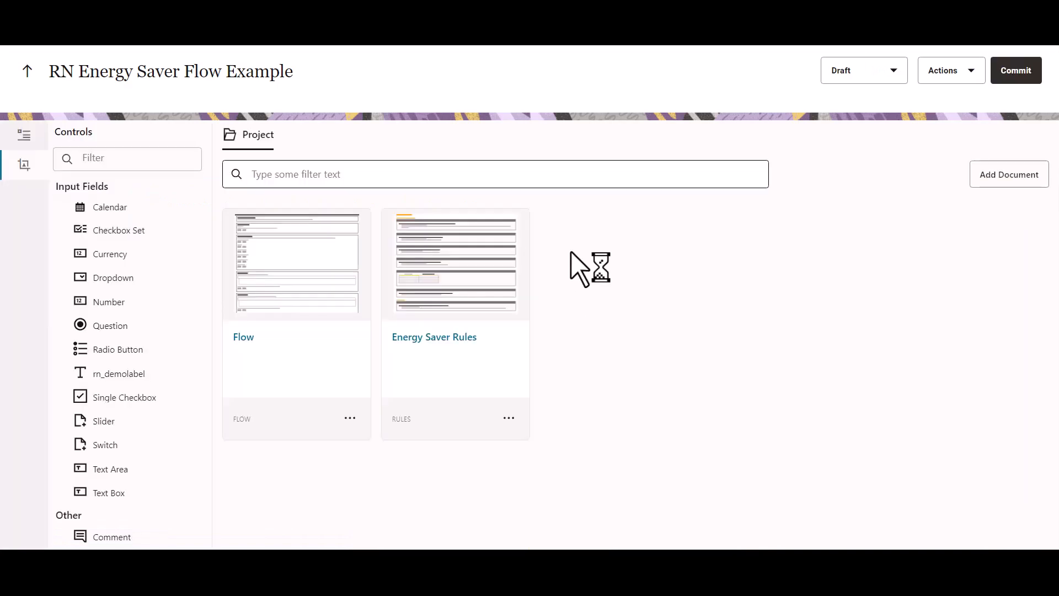
pyautogui.click(252, 271)
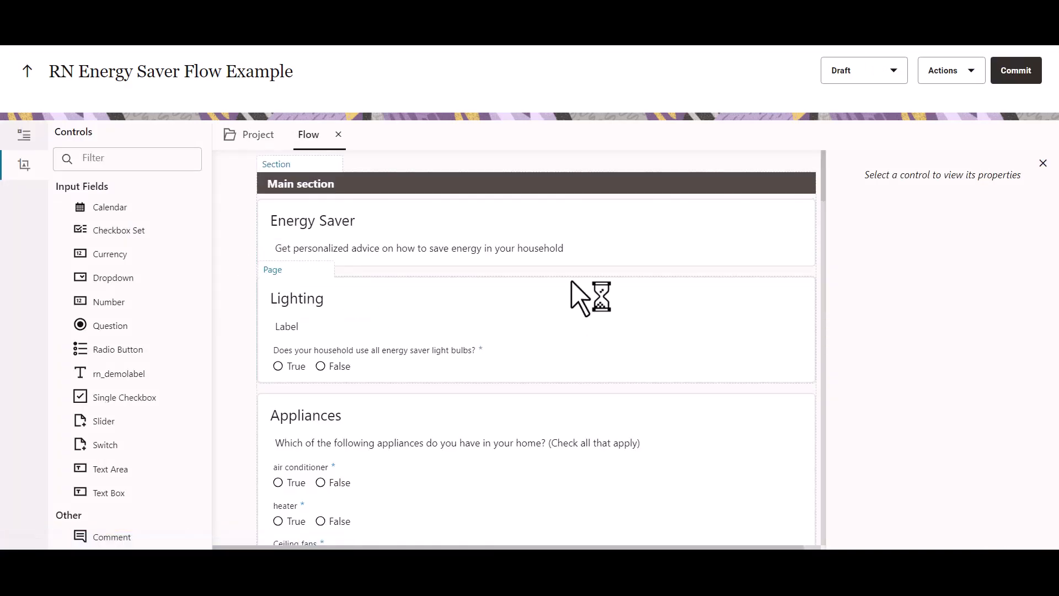
pyautogui.scroll(-15, 572, 281)
pyautogui.scroll(-20, 572, 281)
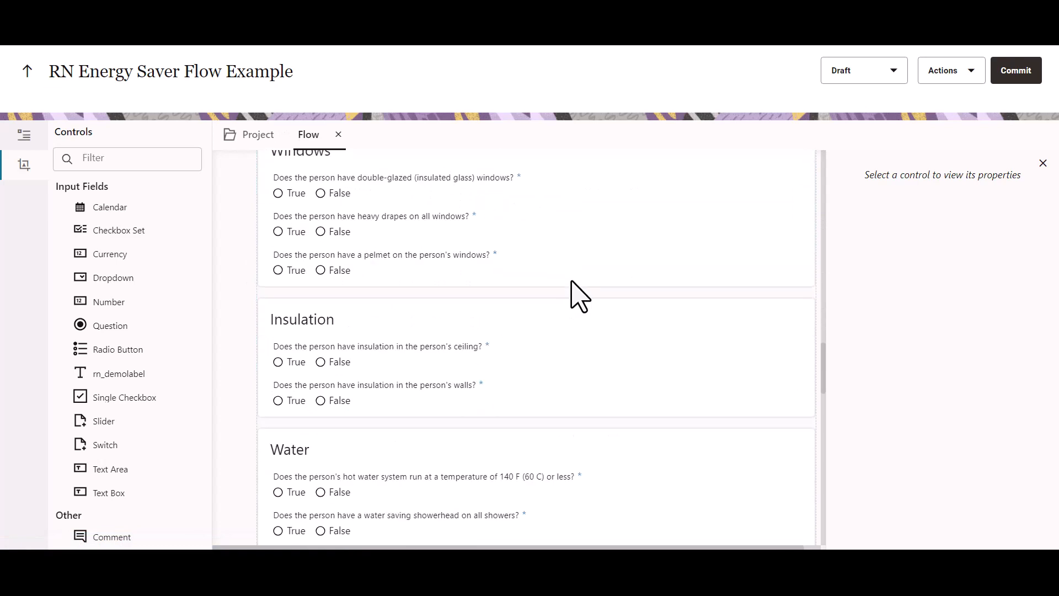
pyautogui.click(458, 298)
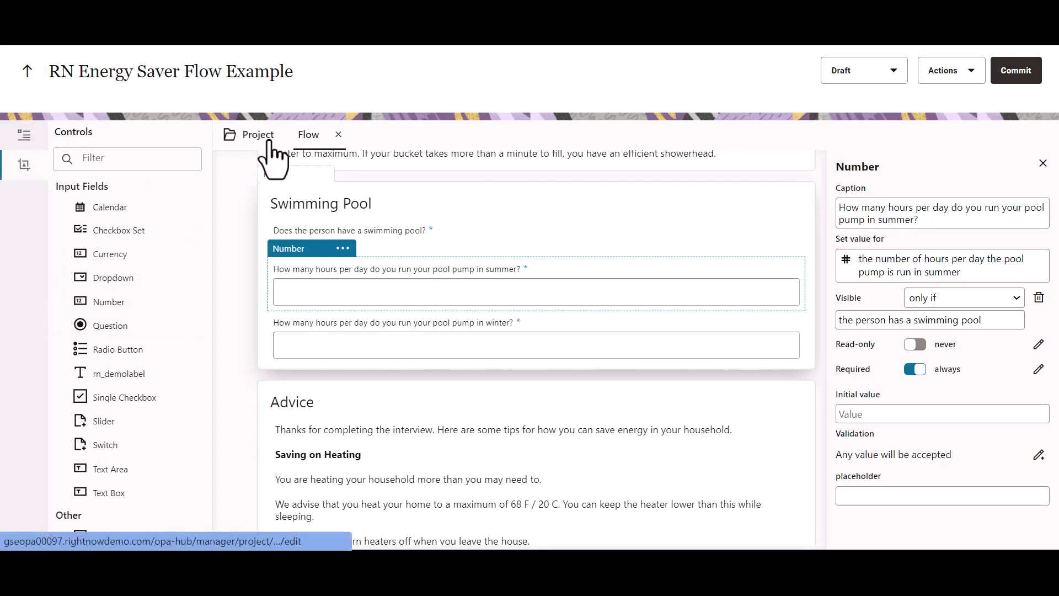
# Close and reopen the Flow document, and inspect the Main section's flow scheme and goals
pyautogui.click(339, 135)
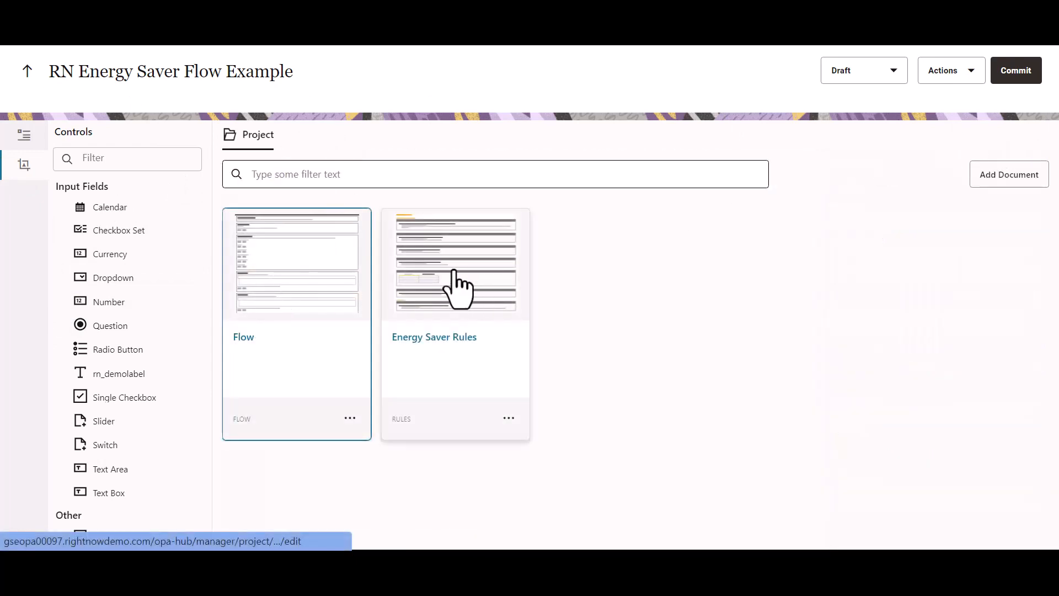
pyautogui.click(272, 243)
pyautogui.scroll(5, 322, 204)
pyautogui.scroll(10, 326, 204)
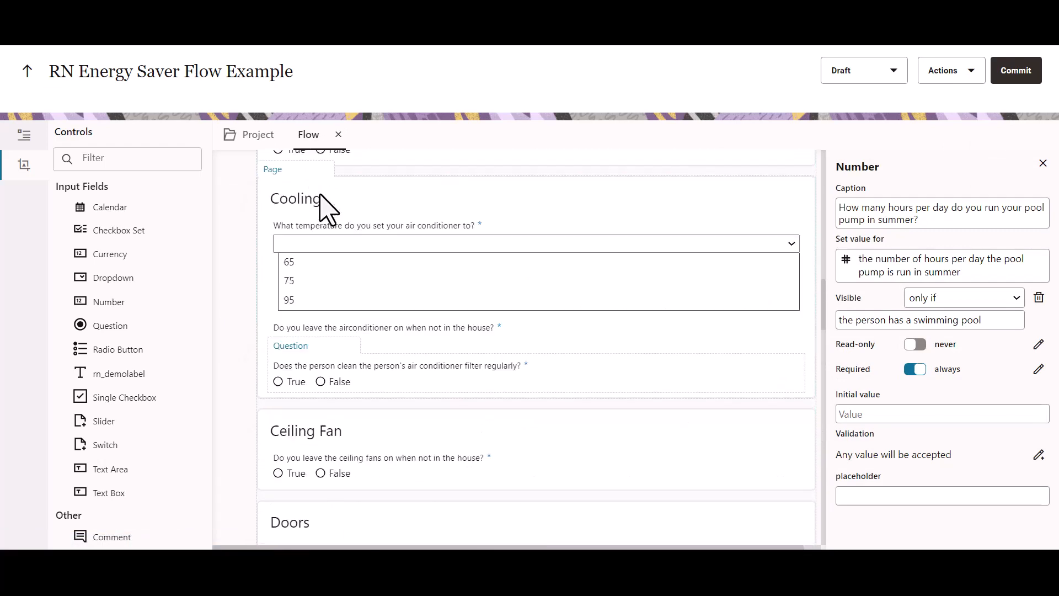
pyautogui.click(283, 190)
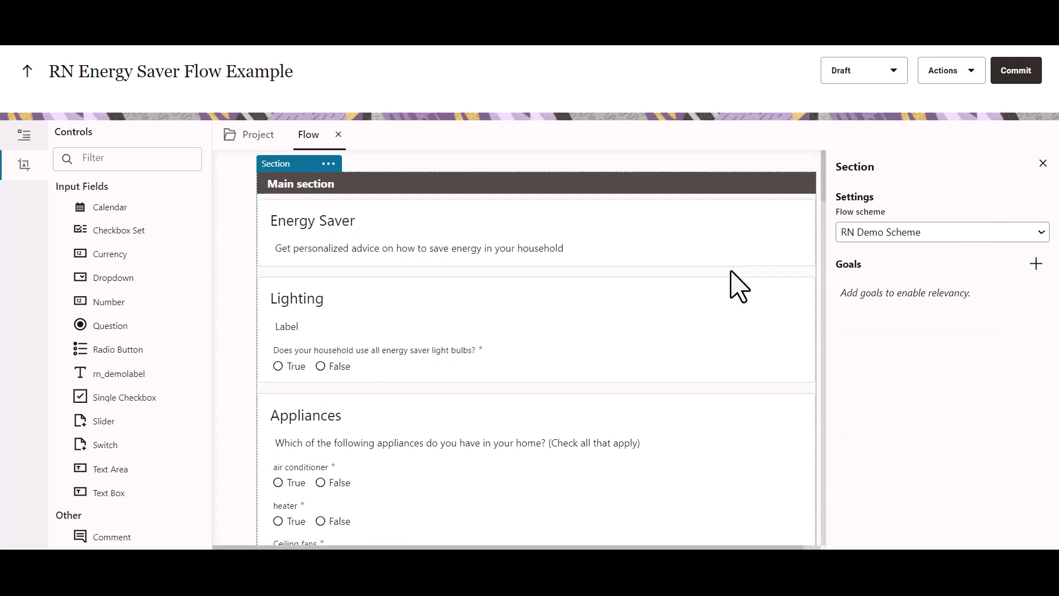
# Examine the control type and visibility condition of the Swimming Pool page's summer pump hours question
pyautogui.scroll(-12, 362, 312)
pyautogui.scroll(-5, 384, 323)
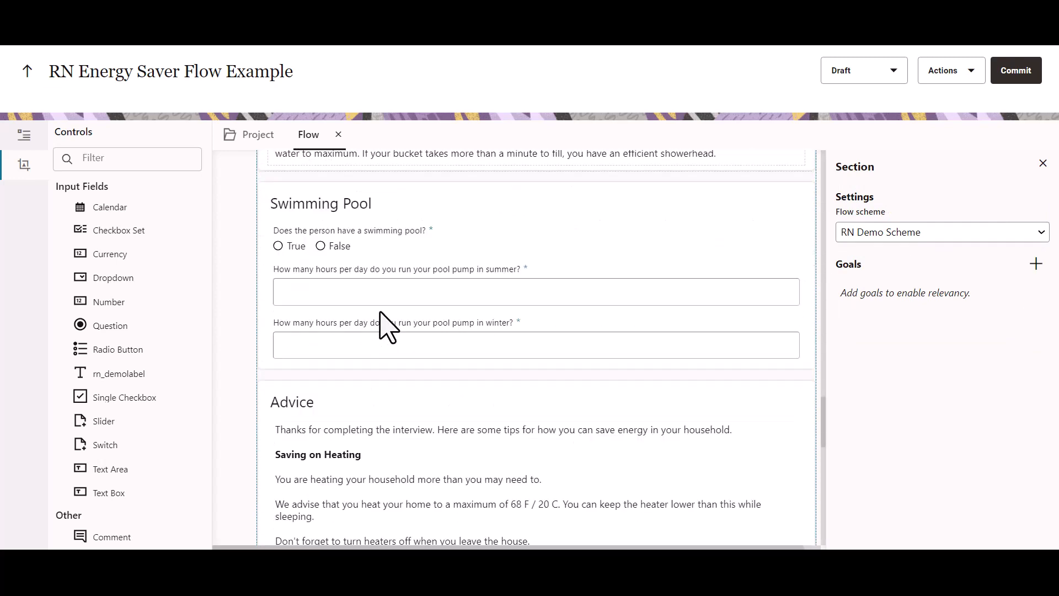
pyautogui.click(391, 303)
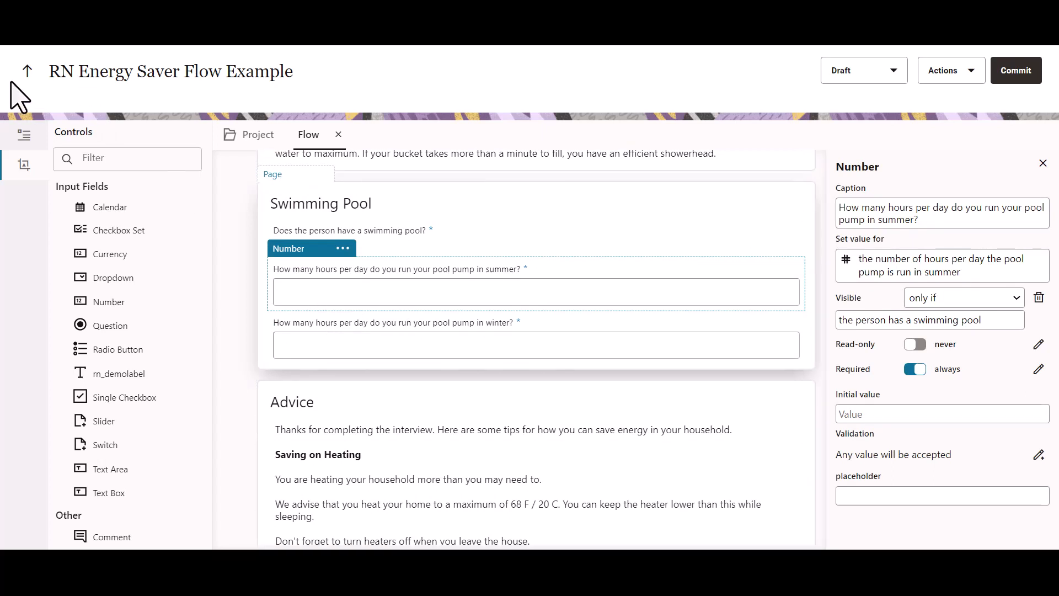
# Return to the project list and open RN Demo Scheme to inspect its Number control's properties
pyautogui.click(27, 71)
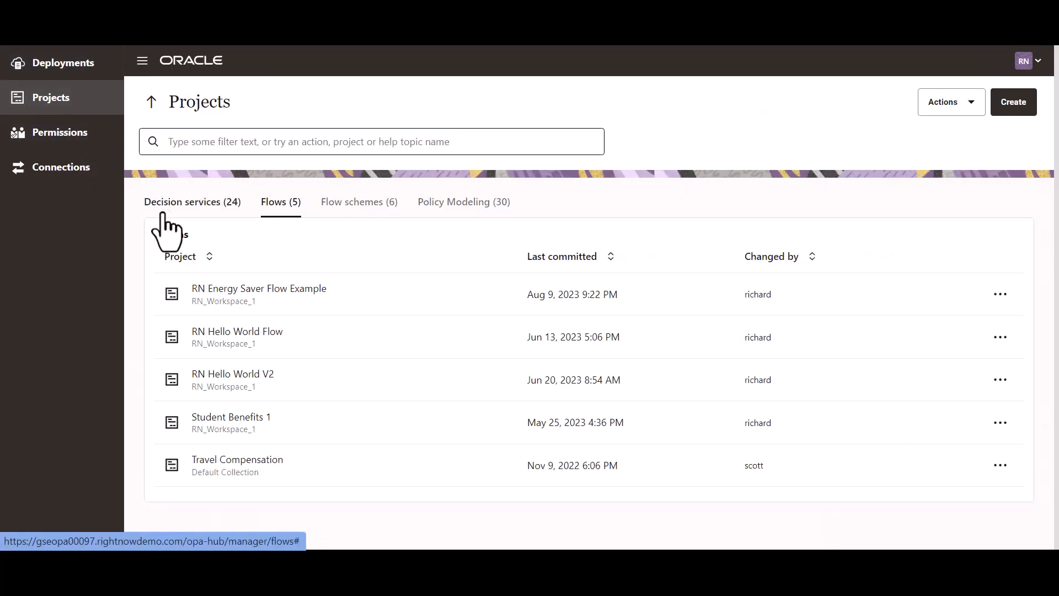
pyautogui.click(352, 205)
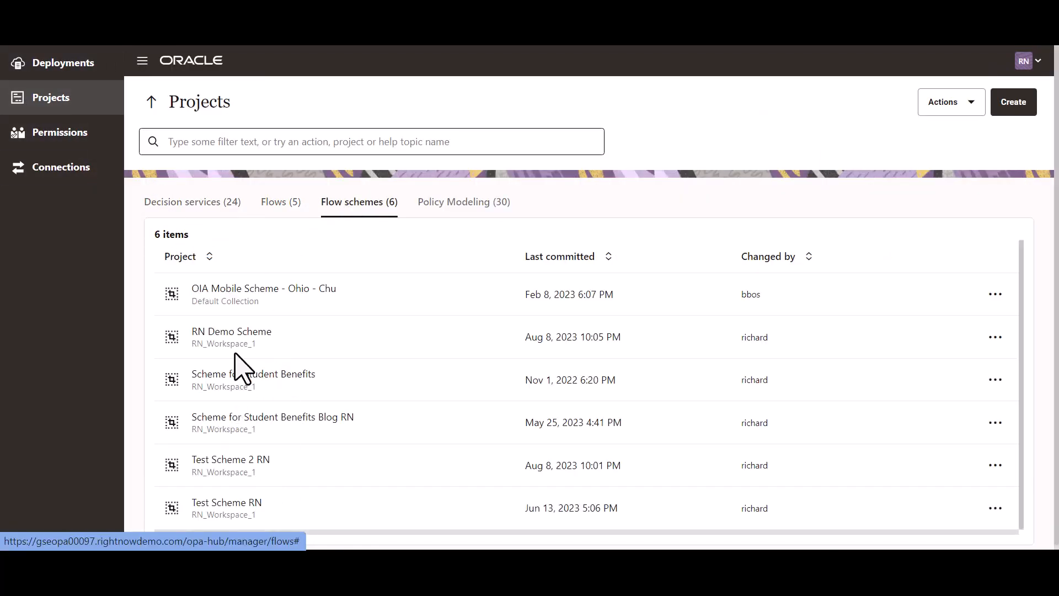
pyautogui.click(236, 333)
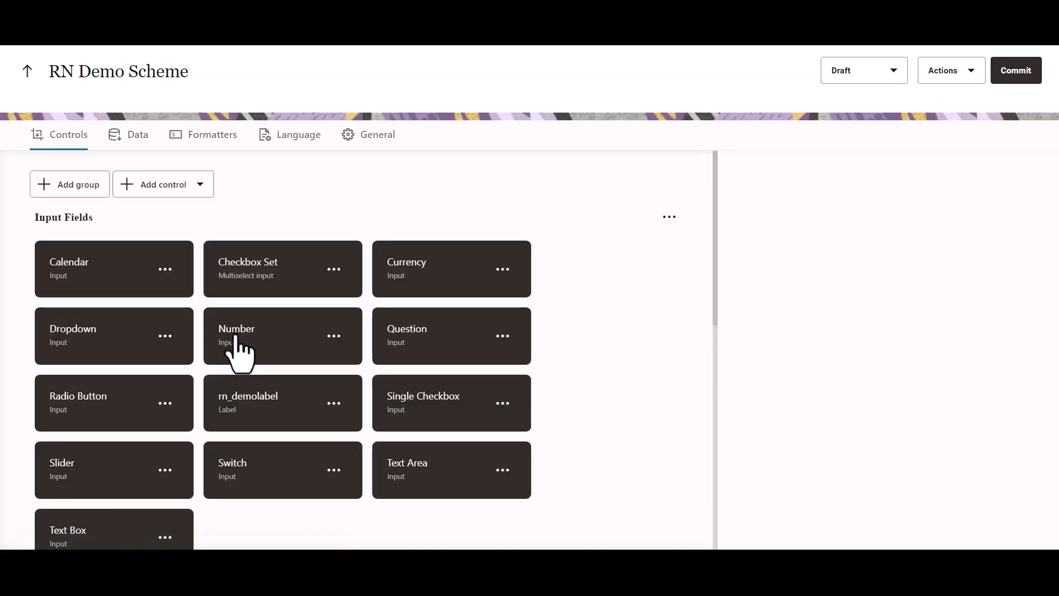
pyautogui.click(252, 338)
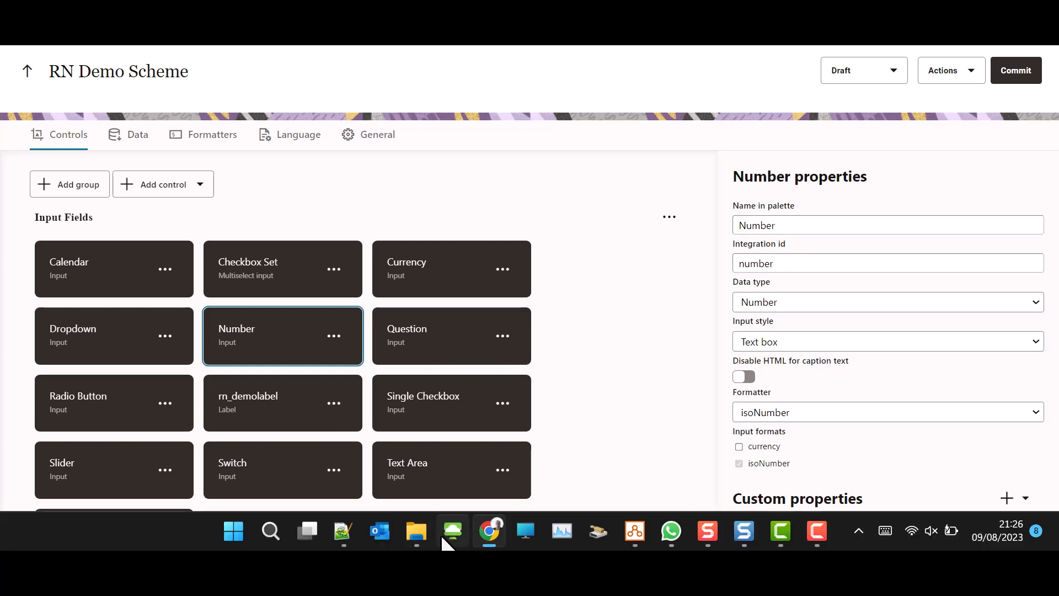
# Open InputControls.tsx from C:\sbpaged\src\controls in Visual Studio Code, examine the text, date and number cases in inputFactory, and close the file
pyautogui.click(421, 531)
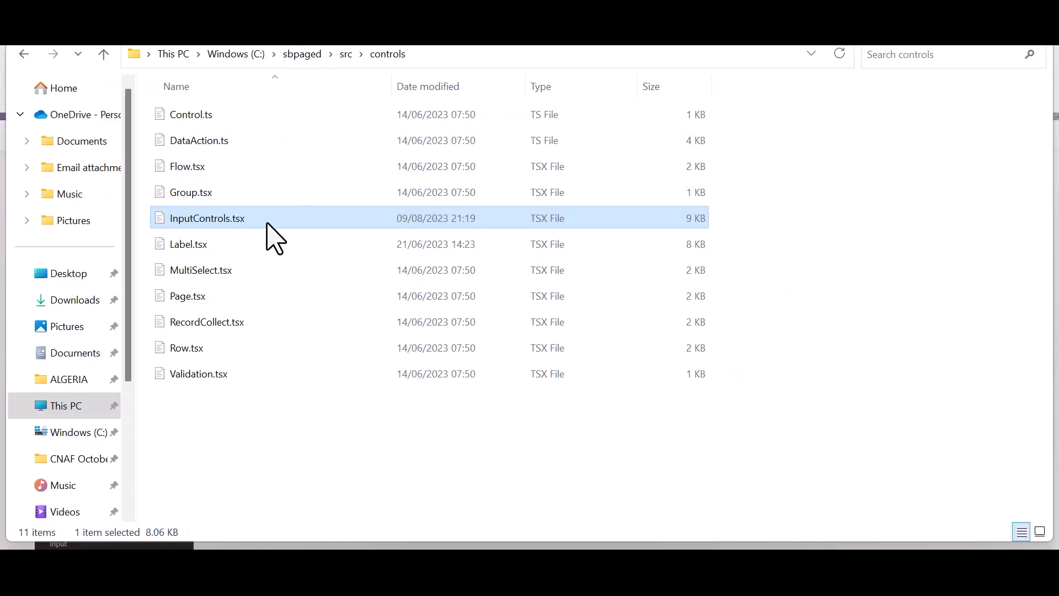
pyautogui.rightClick(243, 221)
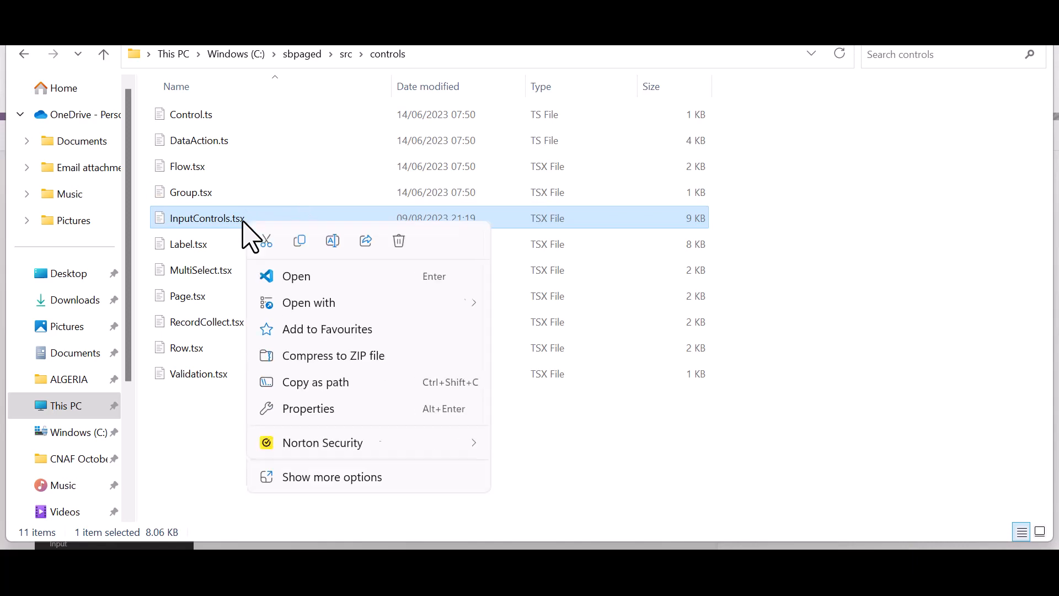
pyautogui.click(350, 283)
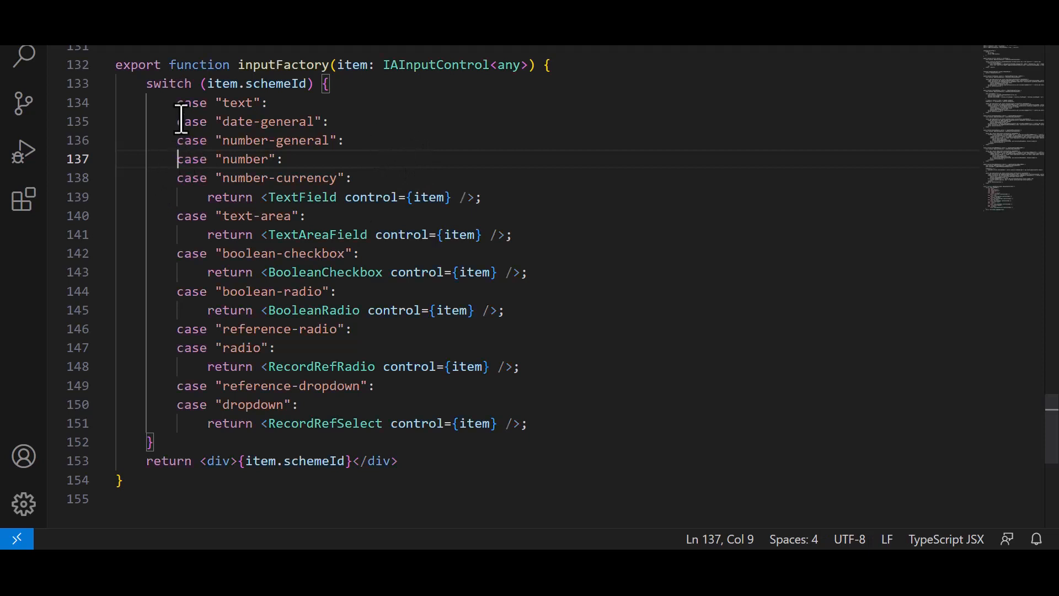
pyautogui.moveTo(177, 110); pyautogui.dragTo(176, 159)
pyautogui.hotkey('ctrl', 'w')
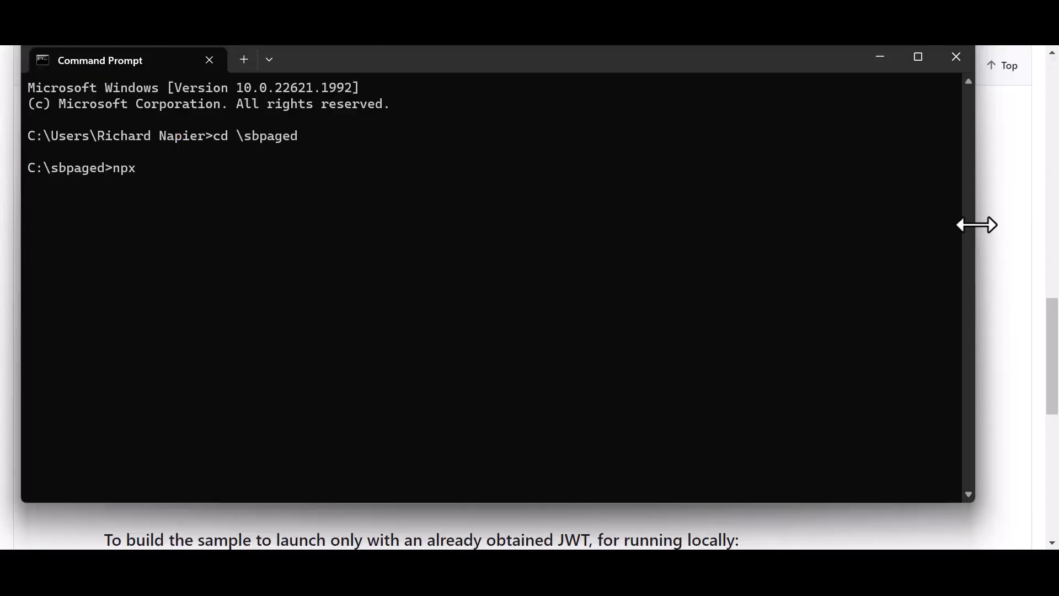
# Widen the Command Prompt window and start the local server from C:\sbpaged with "npx webpack-dev-server"
pyautogui.moveTo(965, 222); pyautogui.dragTo(1043, 238)
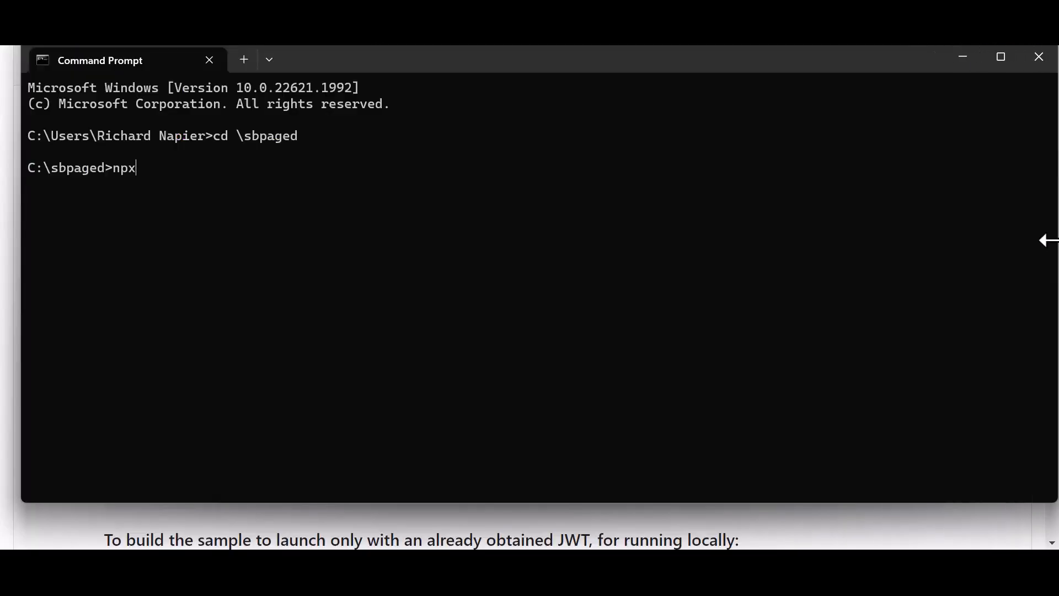
pyautogui.moveTo(148, 174); pyautogui.dragTo(91, 171)
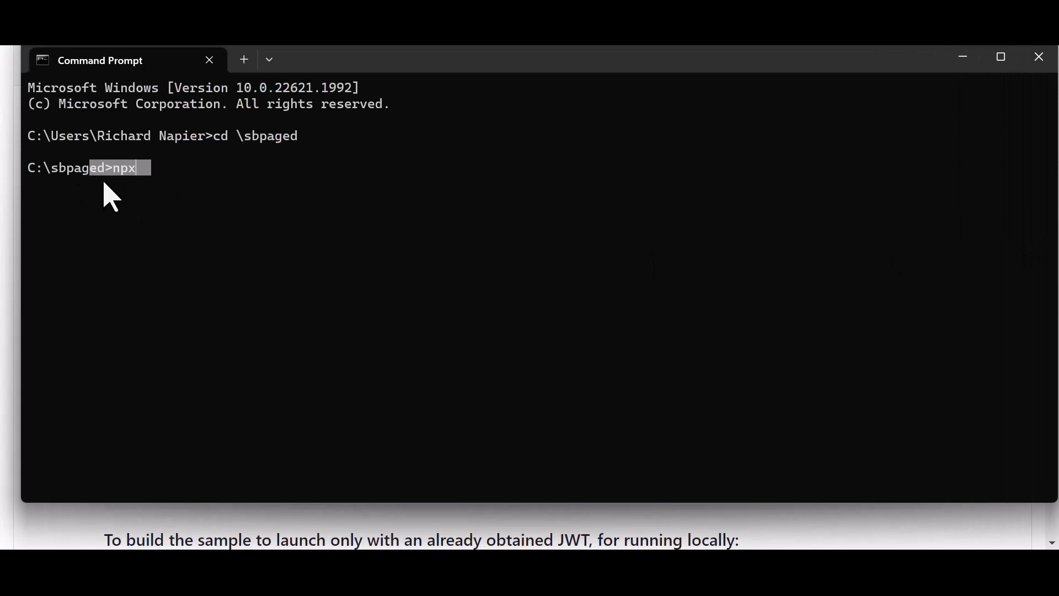
pyautogui.click(155, 196)
pyautogui.write('npx webpack-dev-server')
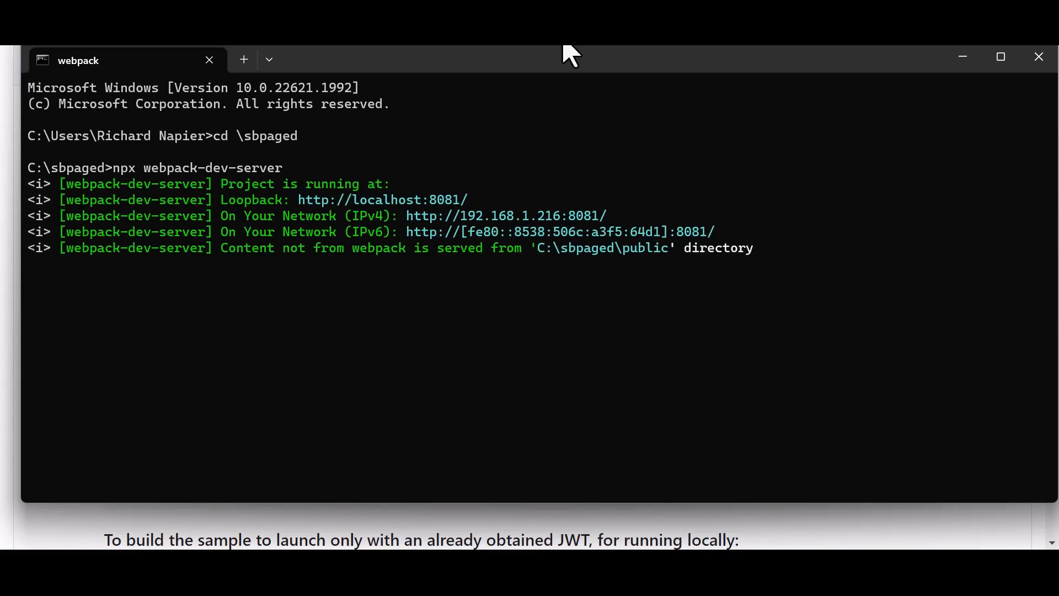
pyautogui.moveTo(480, 202); pyautogui.dragTo(307, 209)
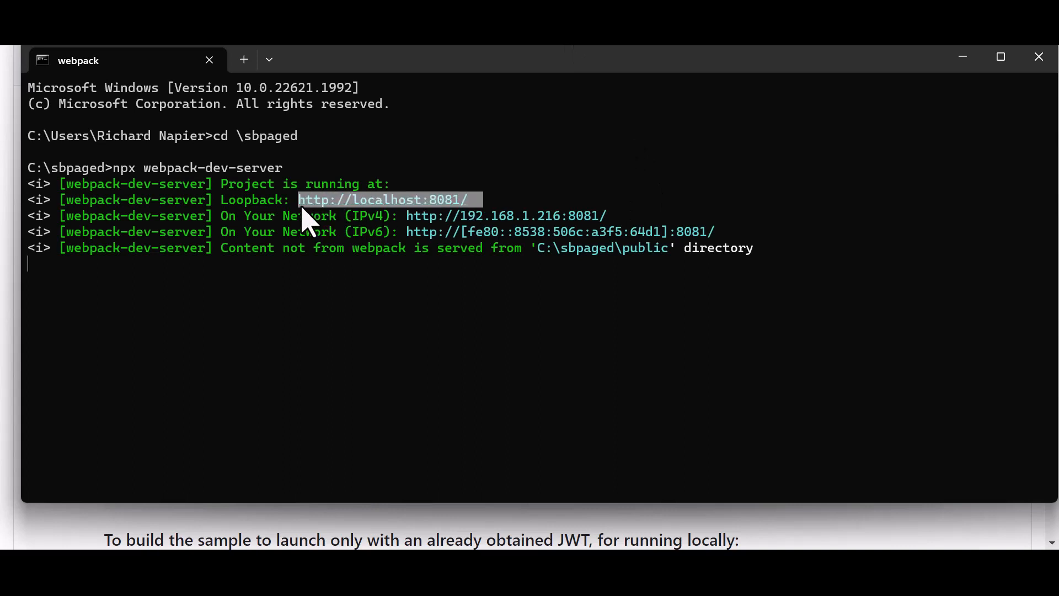
pyautogui.hotkey('ctrl', 'c')
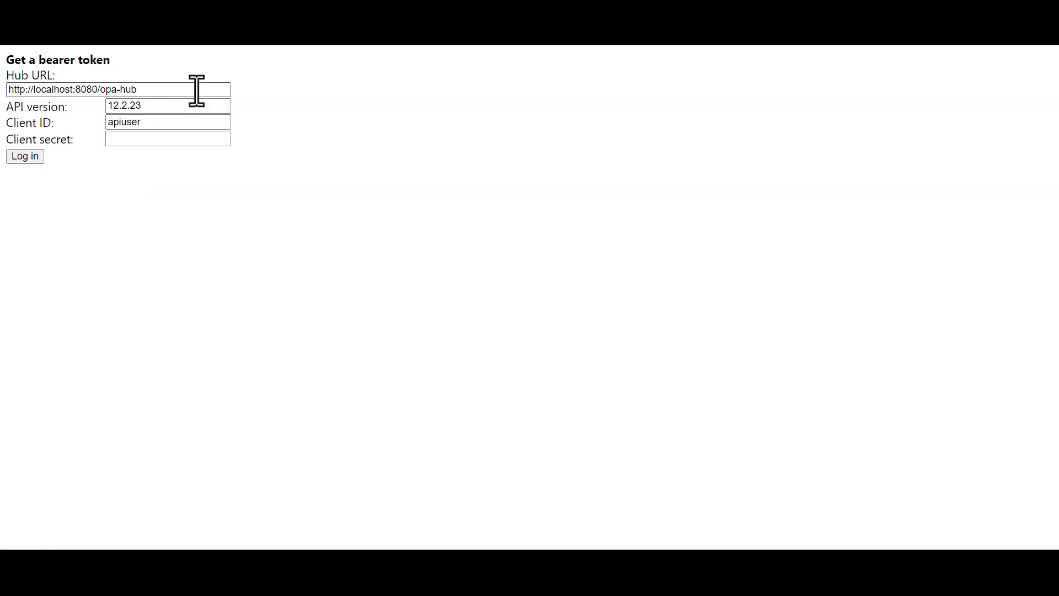
pyautogui.moveTo(197, 90); pyautogui.dragTo(3, 88)
pyautogui.hotkey('ctrl', 'v')
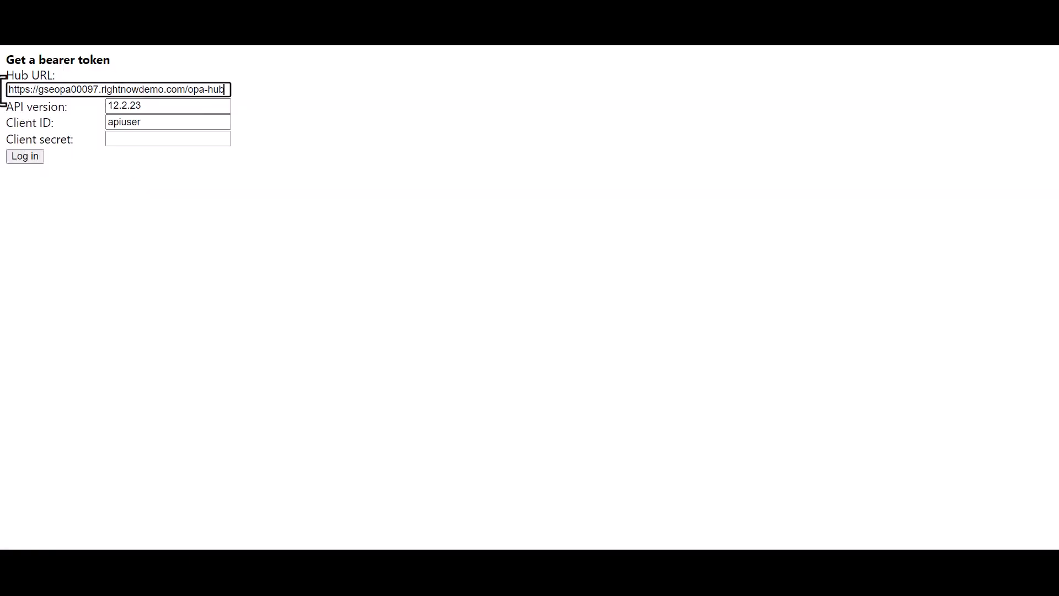
pyautogui.click(107, 121)
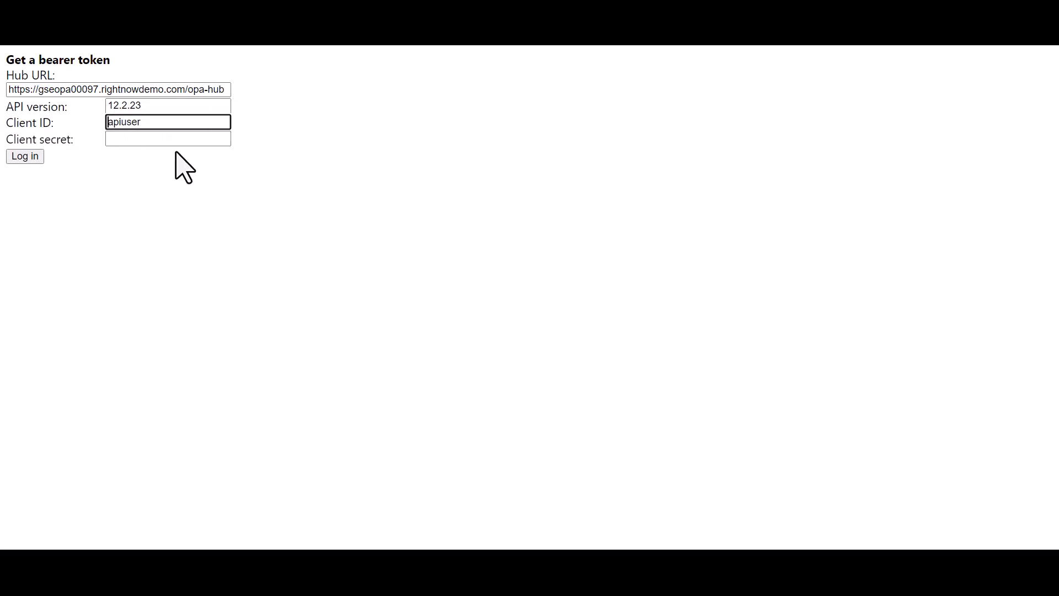
pyautogui.click(33, 157)
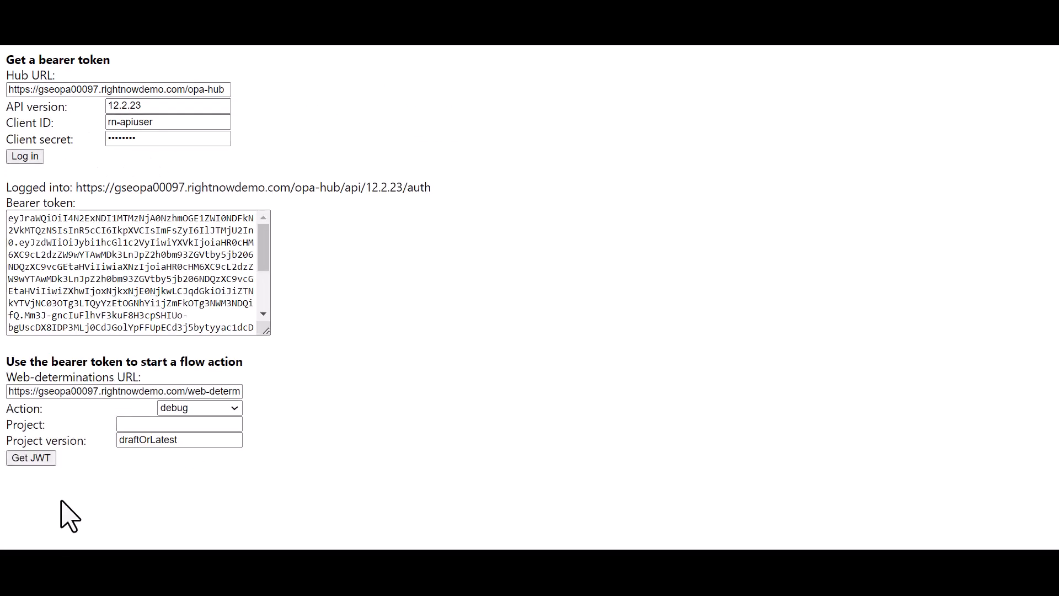
# Get a JWT for the RN Energy Saver Flow Example project and start its flow with it
pyautogui.click(191, 423)
pyautogui.click(156, 425)
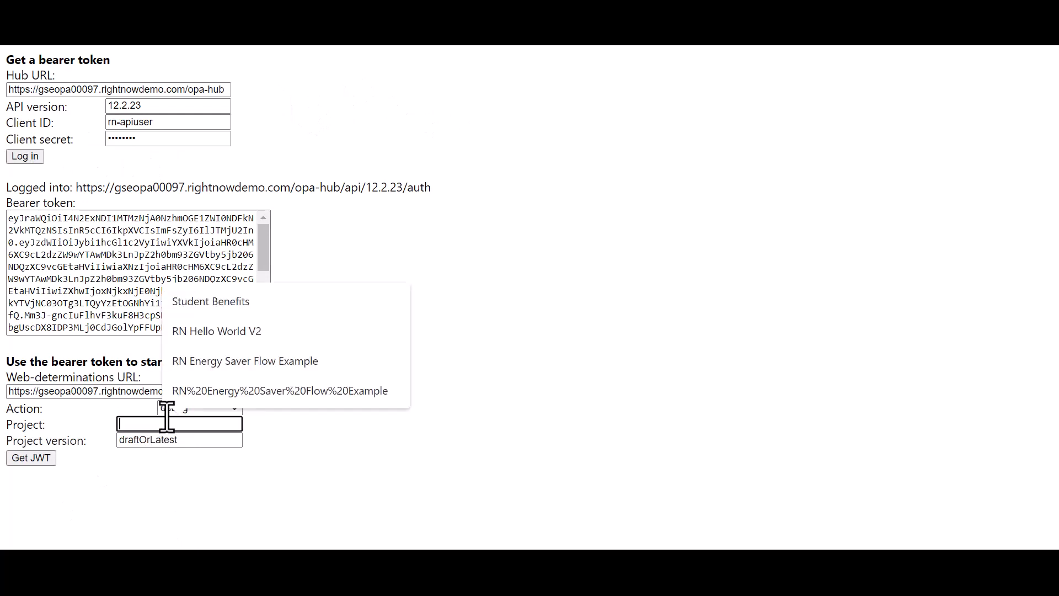
pyautogui.click(242, 362)
pyautogui.click(38, 459)
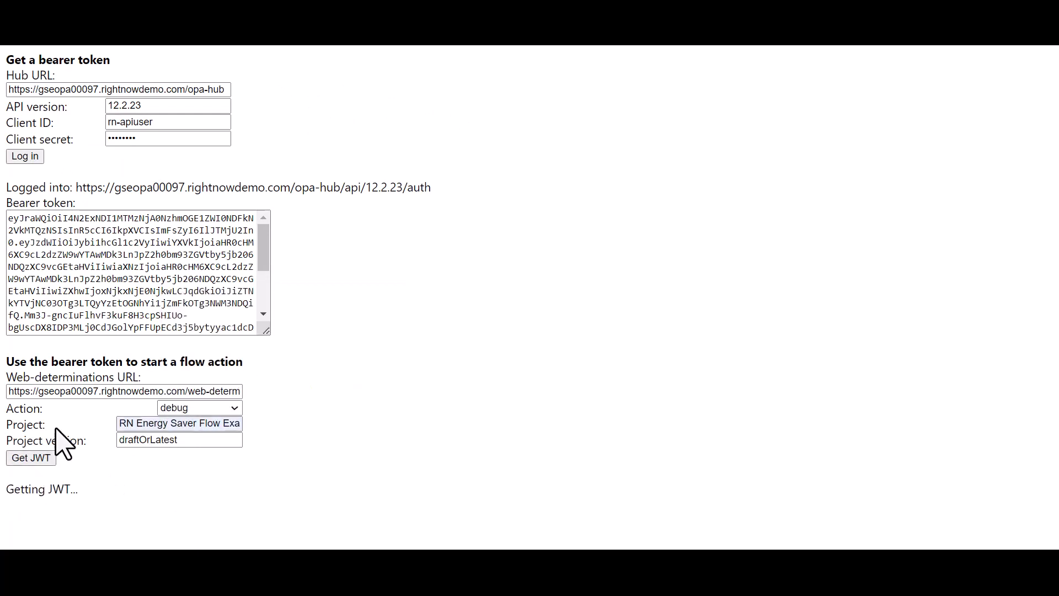
pyautogui.scroll(-3, 111, 469)
pyautogui.click(104, 535)
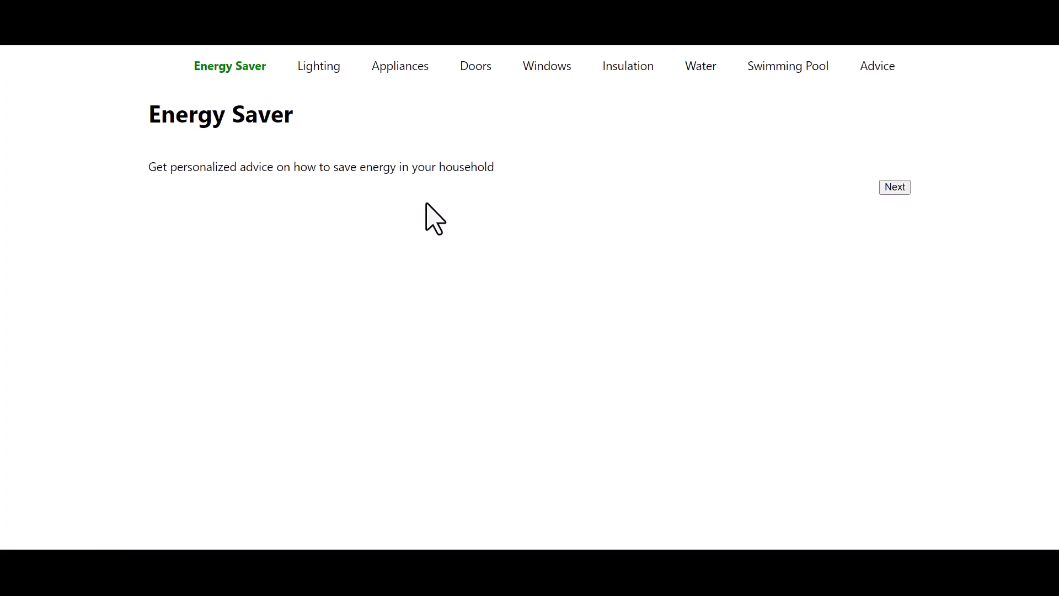
# Advance to the Lighting page, answer True to using all energy saver light bulbs, and continue to Appliances
pyautogui.click(898, 187)
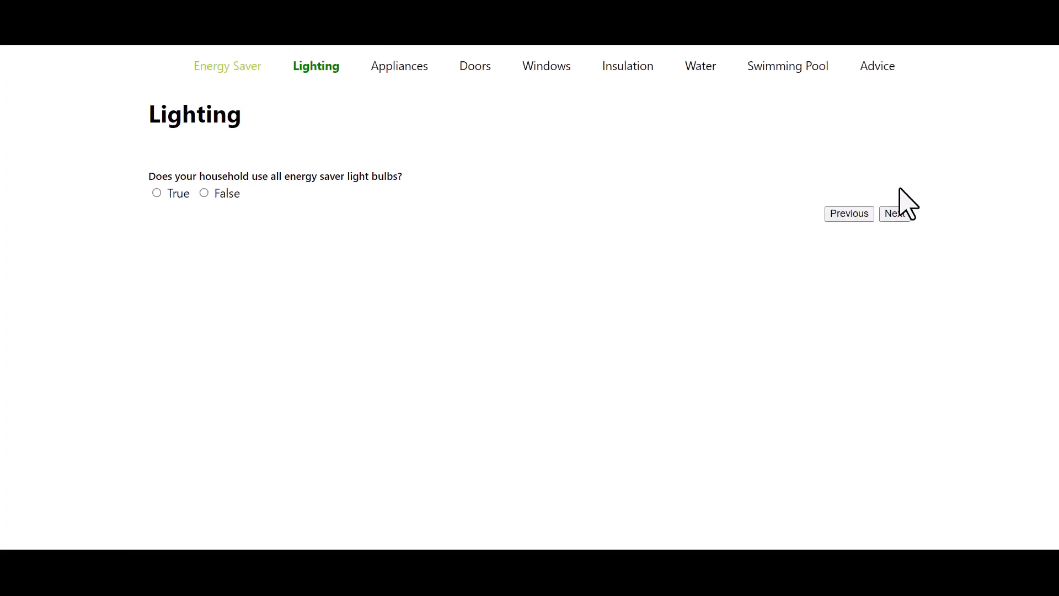
pyautogui.scroll(-3, 899, 203)
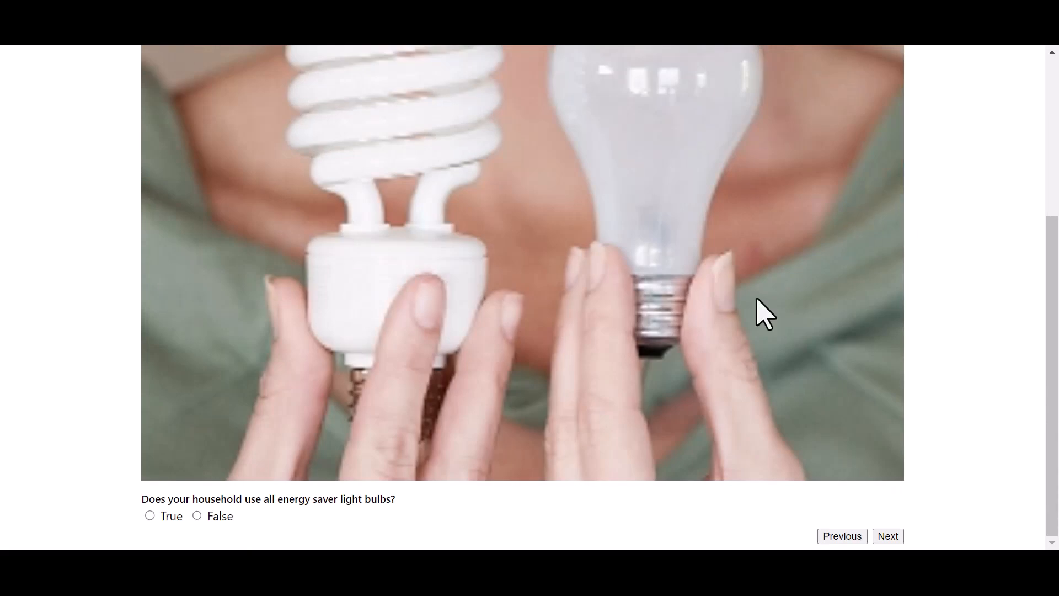
pyautogui.click(176, 515)
pyautogui.click(888, 536)
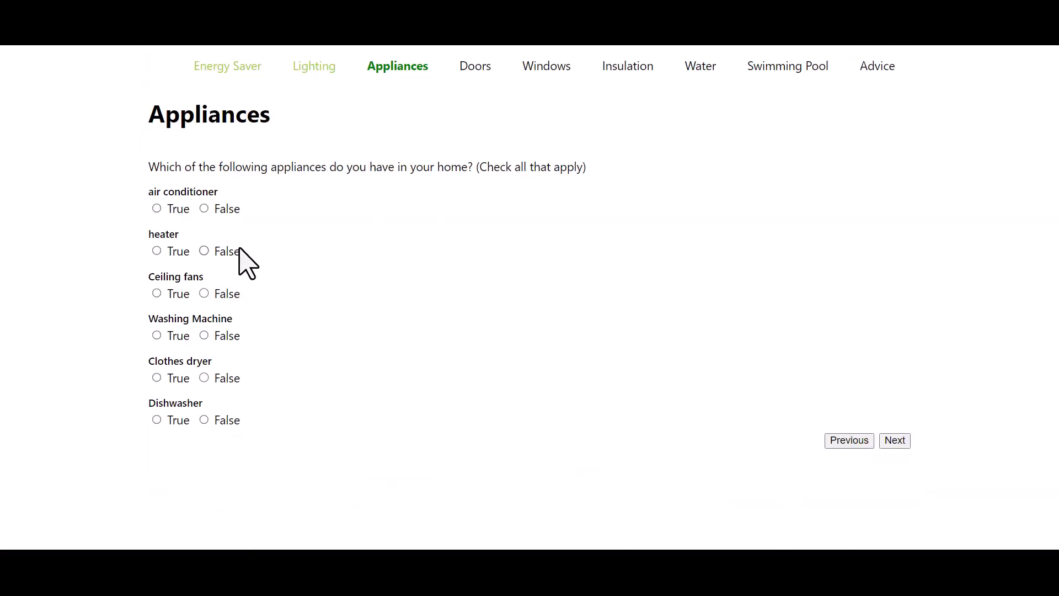
# Answer True for air conditioner and heater and False for the other four appliances, and continue to Heating
pyautogui.click(157, 208)
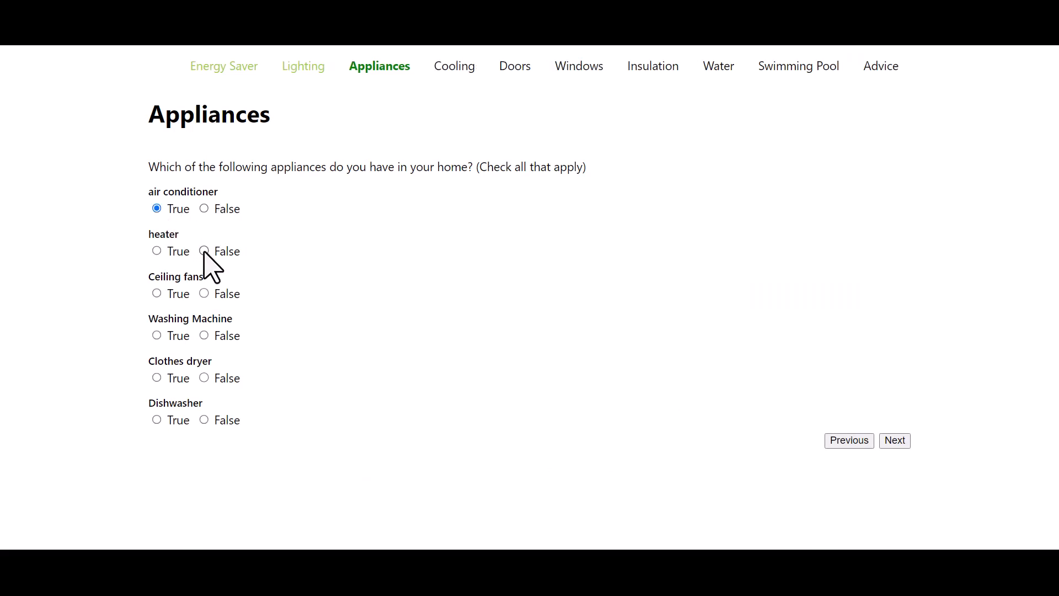
pyautogui.click(157, 251)
pyautogui.click(204, 294)
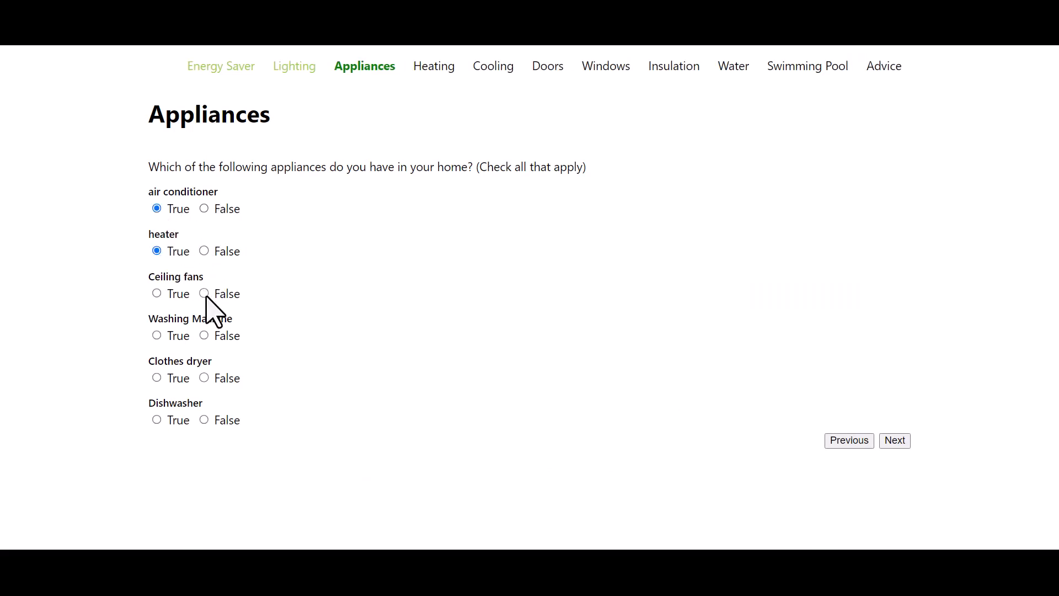
pyautogui.click(204, 378)
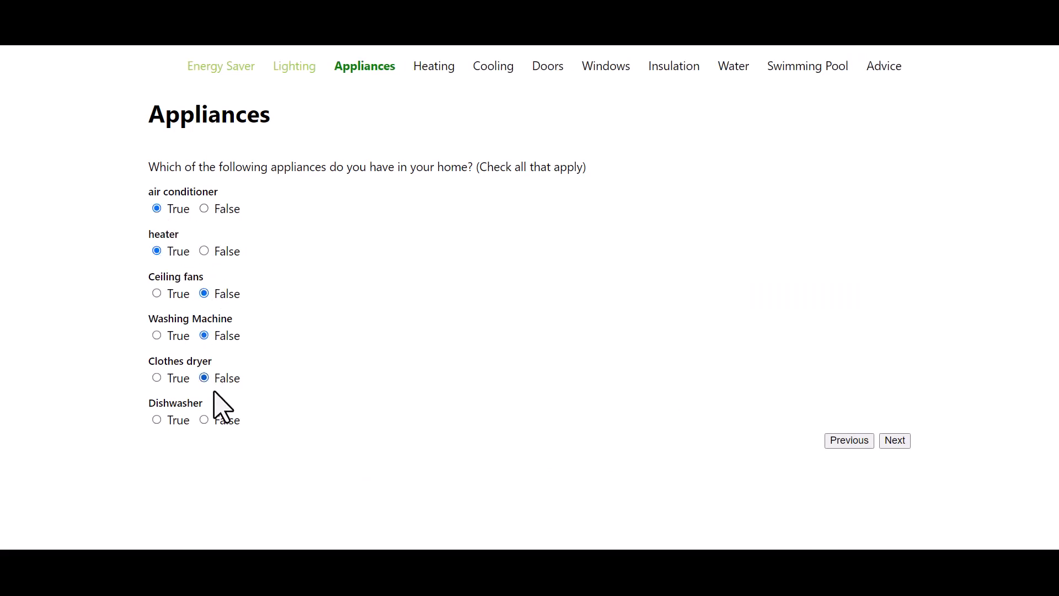
pyautogui.click(204, 420)
pyautogui.click(895, 441)
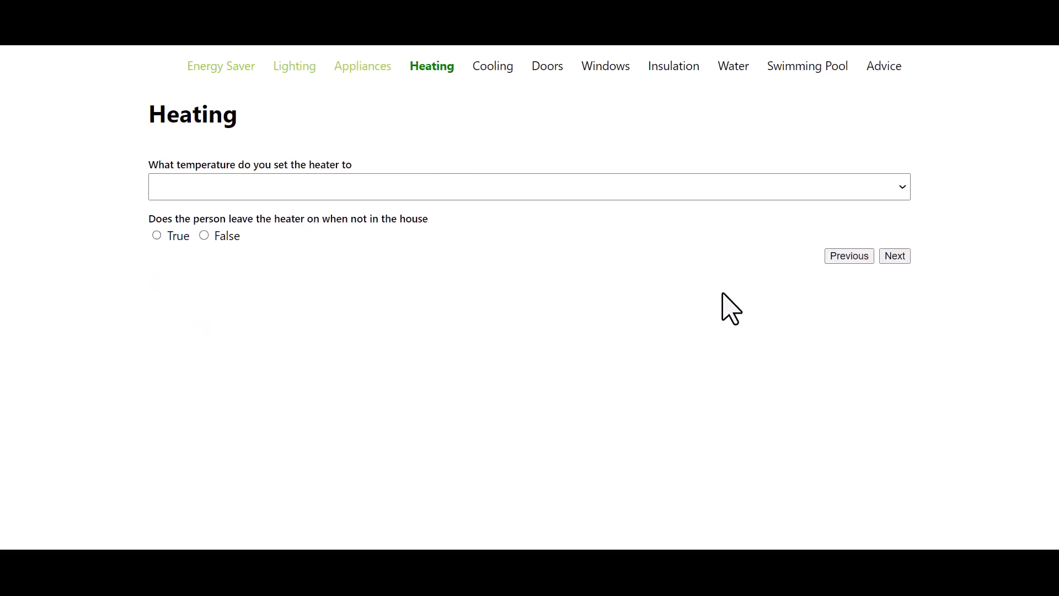
# Set the heater temperature to 80, answer True to leaving the heater on when out, and continue to Cooling
pyautogui.click(905, 184)
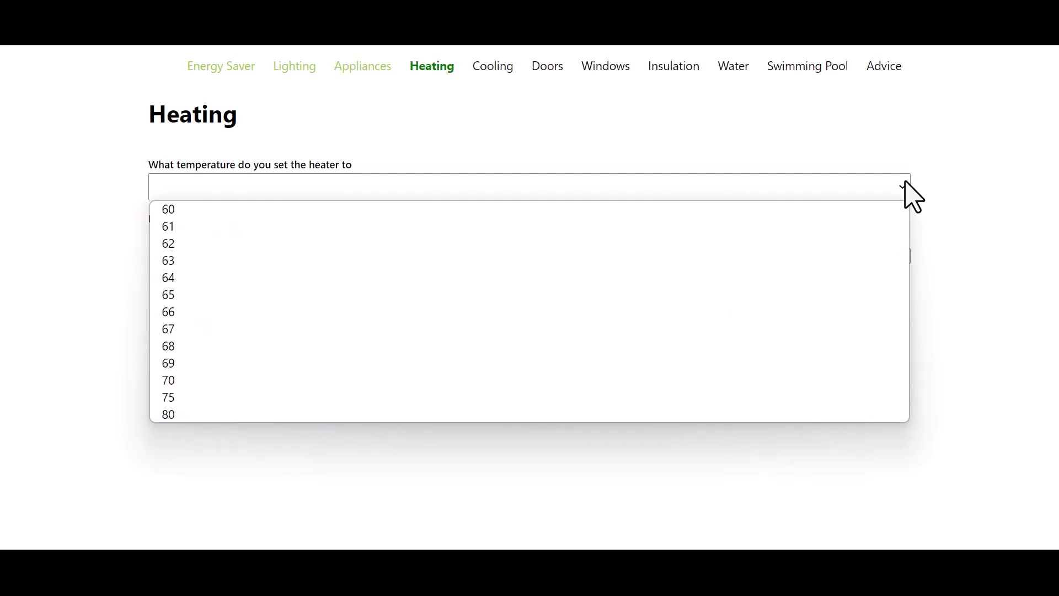
pyautogui.click(322, 431)
pyautogui.click(255, 414)
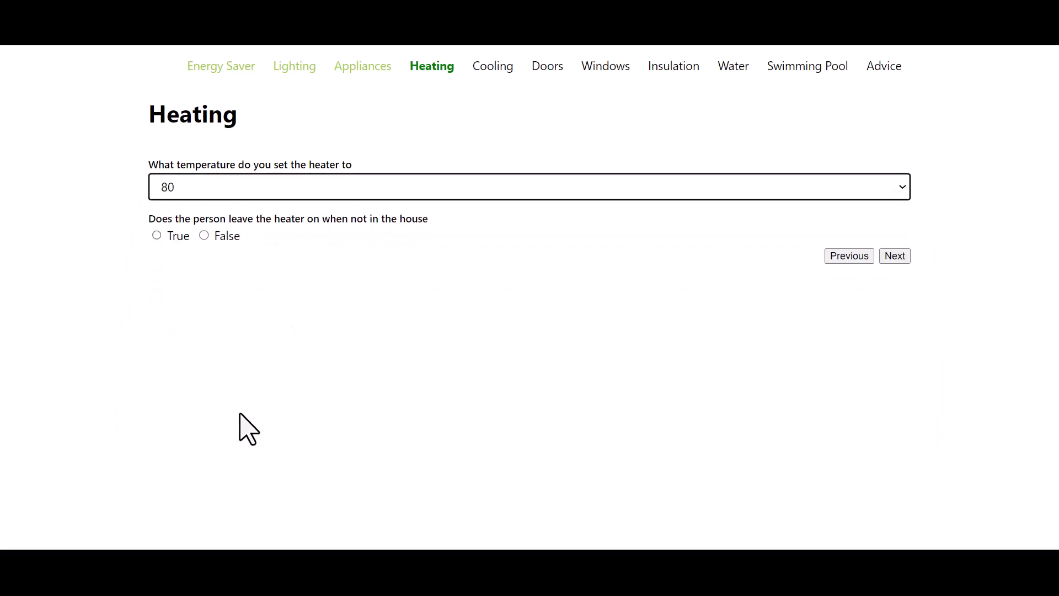
pyautogui.click(162, 237)
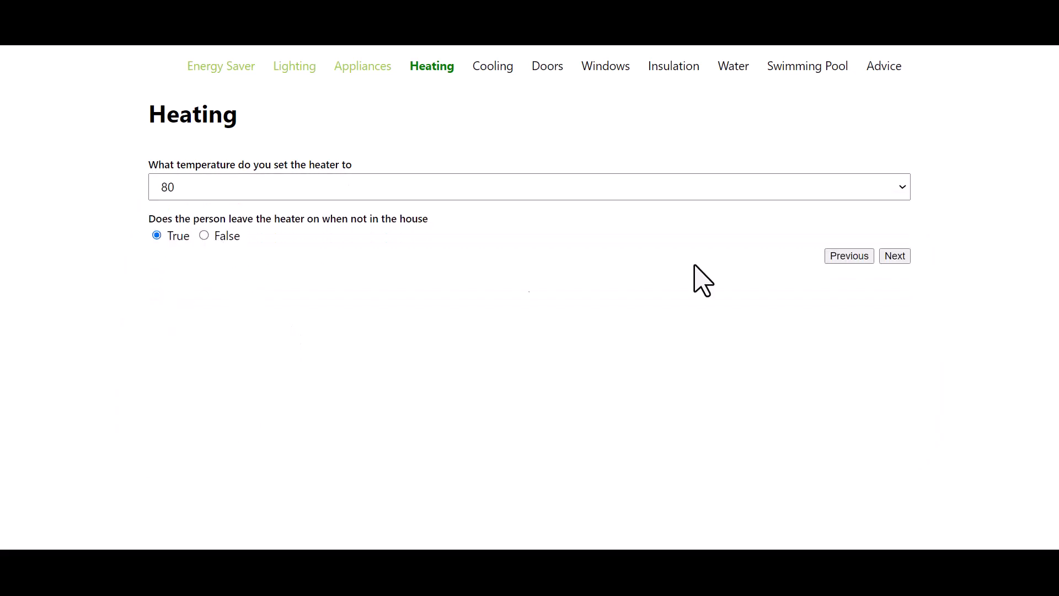
pyautogui.click(903, 256)
# Set the air conditioner temperature to 95, answer True to leaving it on and False to filter cleaning, and continue to Doors
pyautogui.click(668, 193)
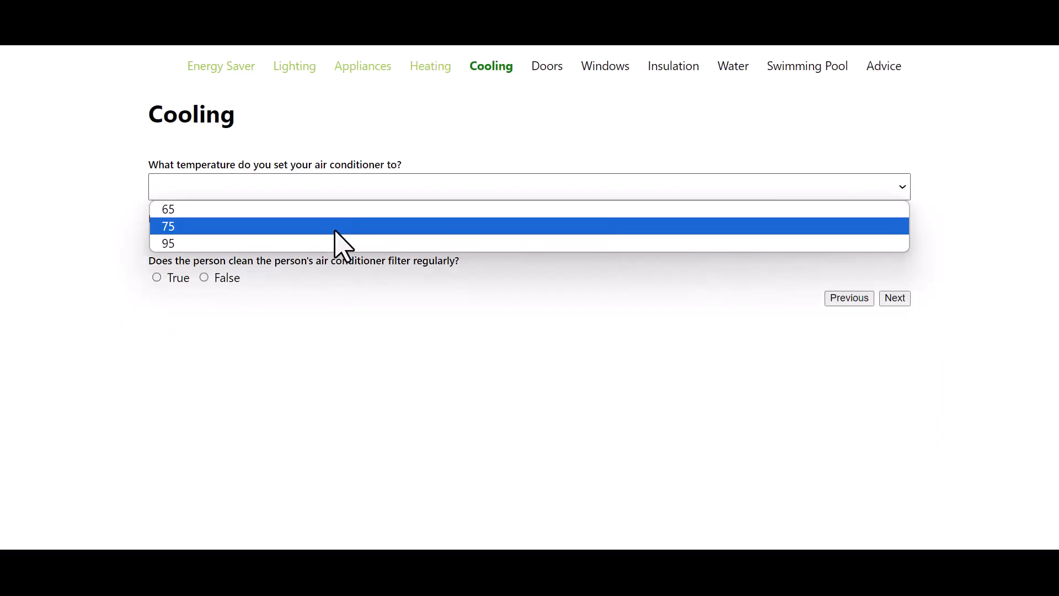
pyautogui.click(339, 243)
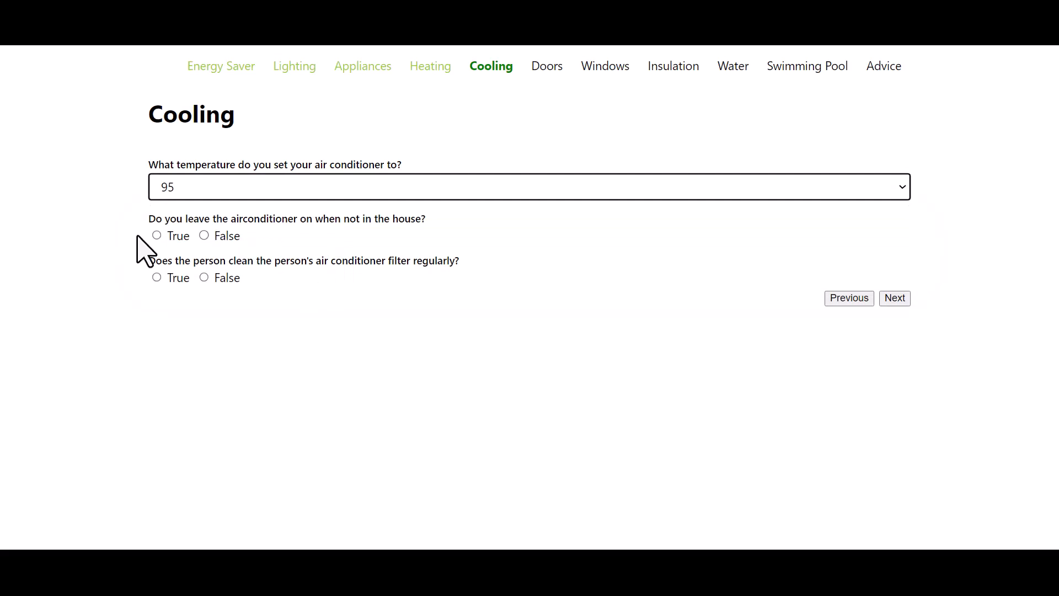
pyautogui.click(158, 235)
pyautogui.click(205, 277)
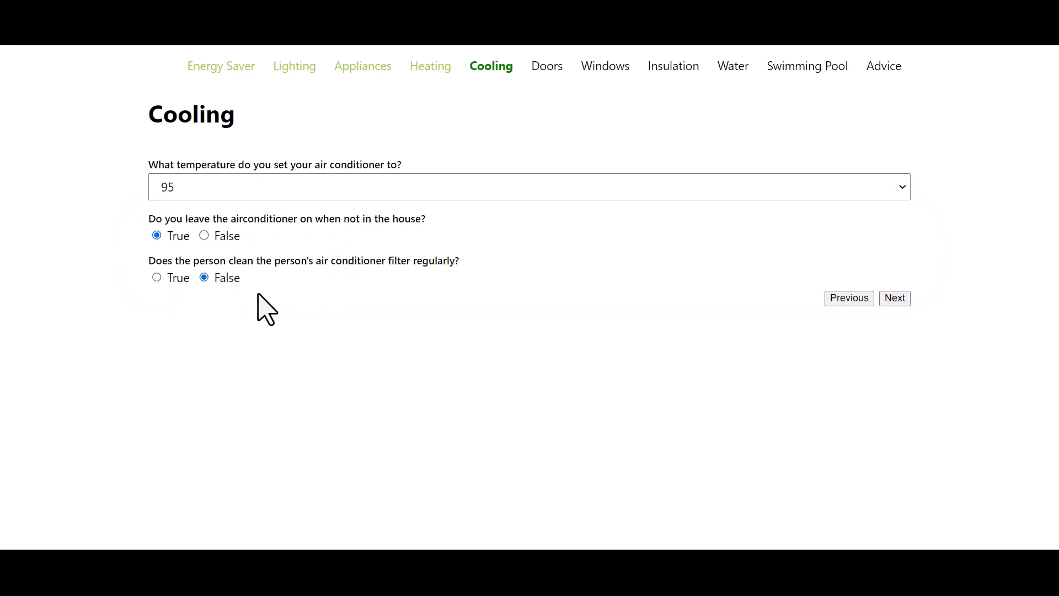
pyautogui.click(899, 300)
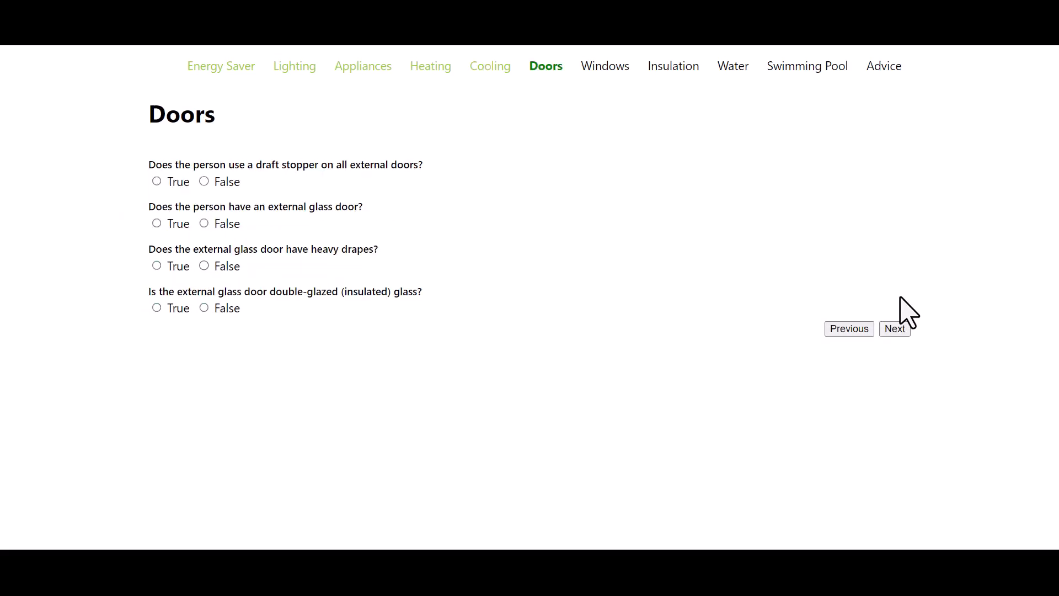
# Answer False to all four questions on the Doors page and continue to Windows
pyautogui.click(204, 181)
pyautogui.moveTo(218, 255); pyautogui.dragTo(212, 270)
pyautogui.click(204, 266)
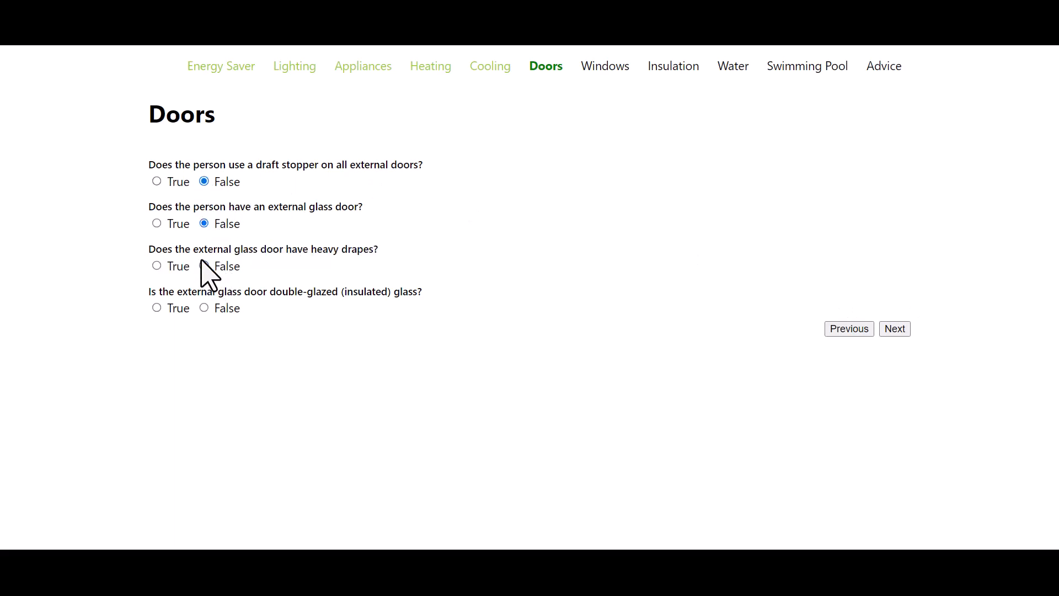
pyautogui.click(218, 311)
pyautogui.click(894, 329)
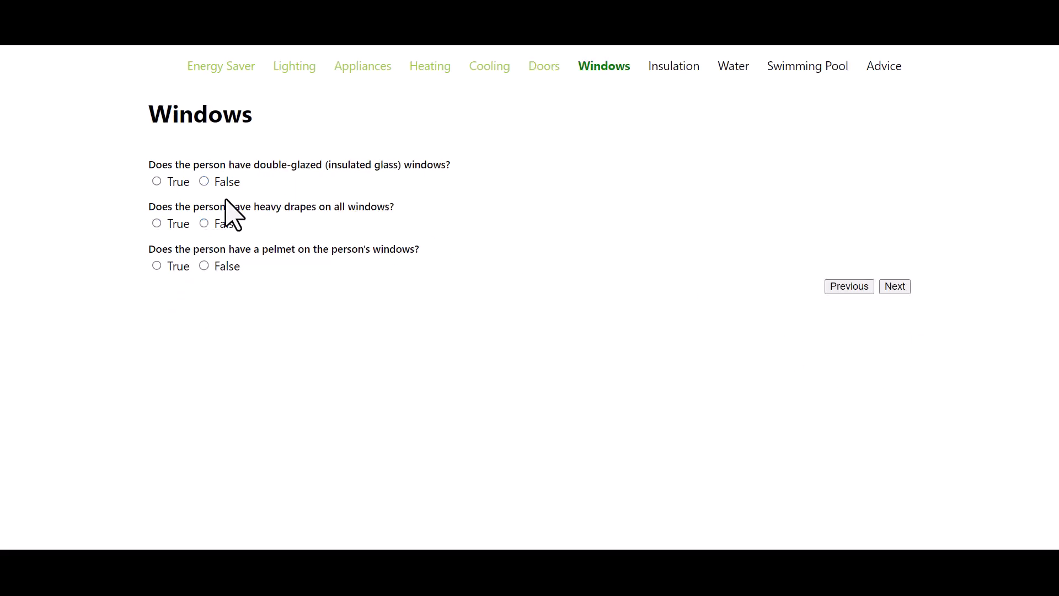
# Answer the Windows page questions with True and continue to Insulation
pyautogui.click(172, 181)
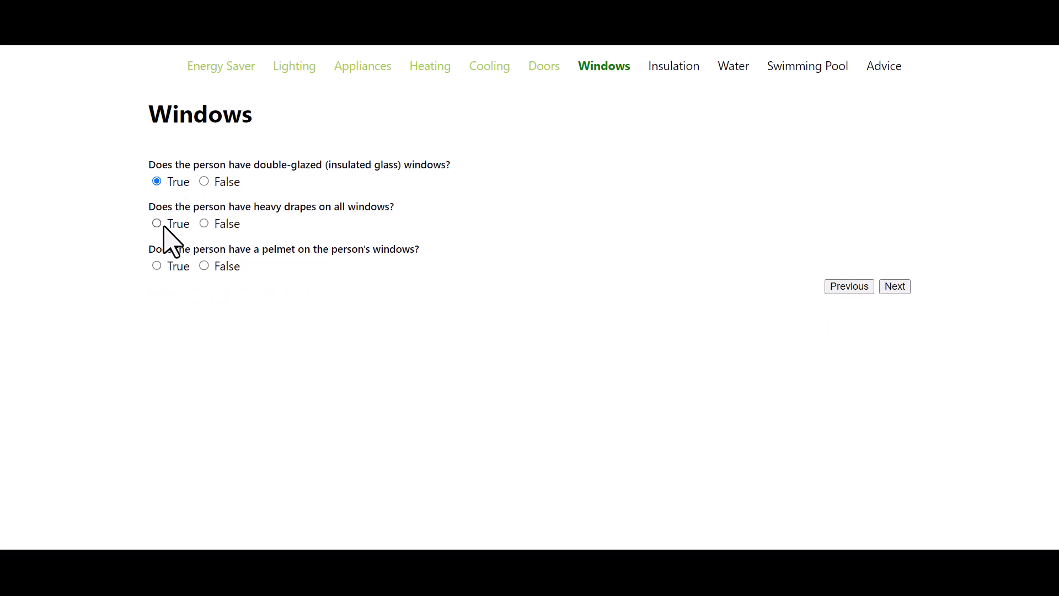
pyautogui.click(165, 267)
pyautogui.click(898, 288)
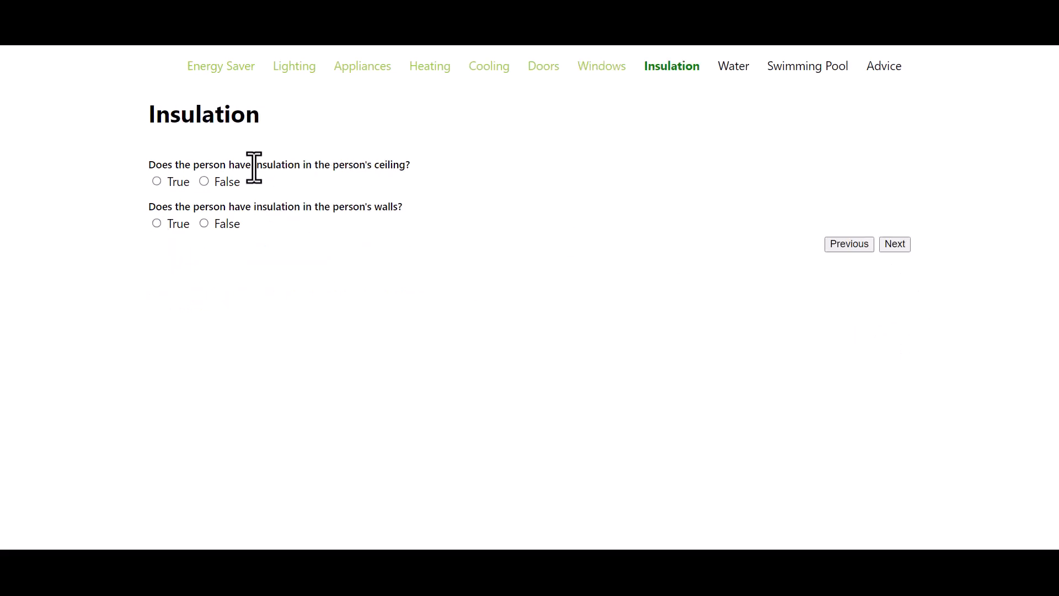
# Answer True to both Insulation questions and to the Water page's hot water temperature question, and continue to Swimming Pool
pyautogui.click(165, 184)
pyautogui.click(164, 222)
pyautogui.click(895, 244)
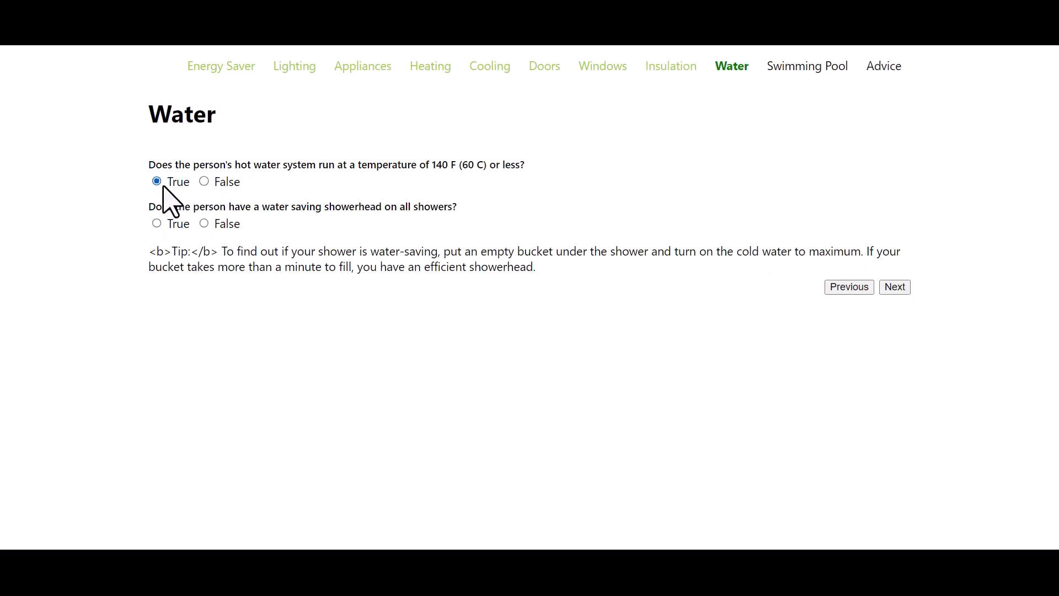
pyautogui.click(895, 287)
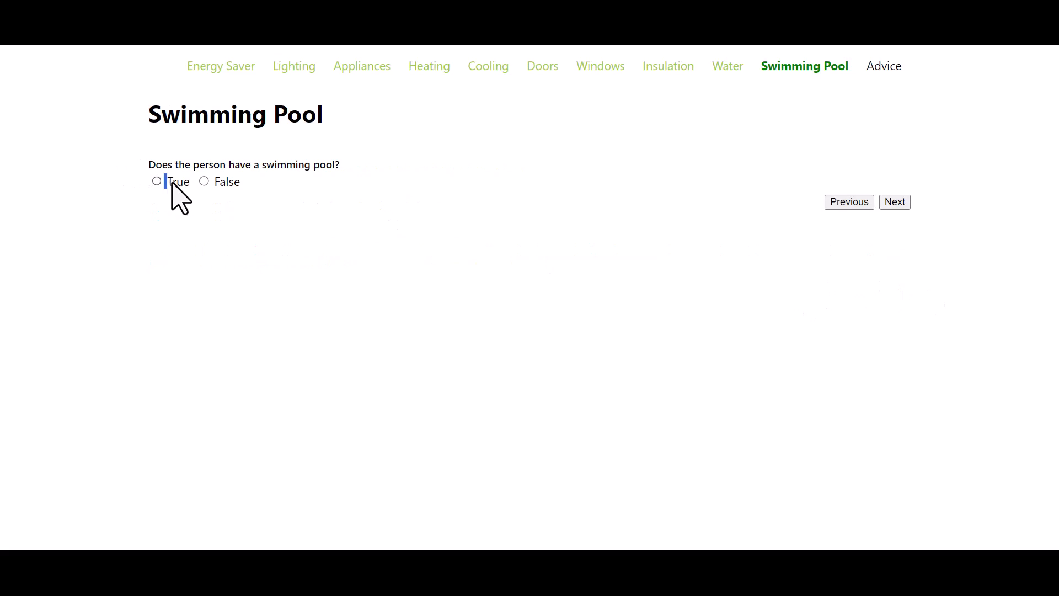
# Report a swimming pool with 12 pump hours per day in summer plus the winter hours, and review the Advice page
pyautogui.click(157, 181)
pyautogui.click(182, 227)
pyautogui.write('12')
pyautogui.click(240, 283)
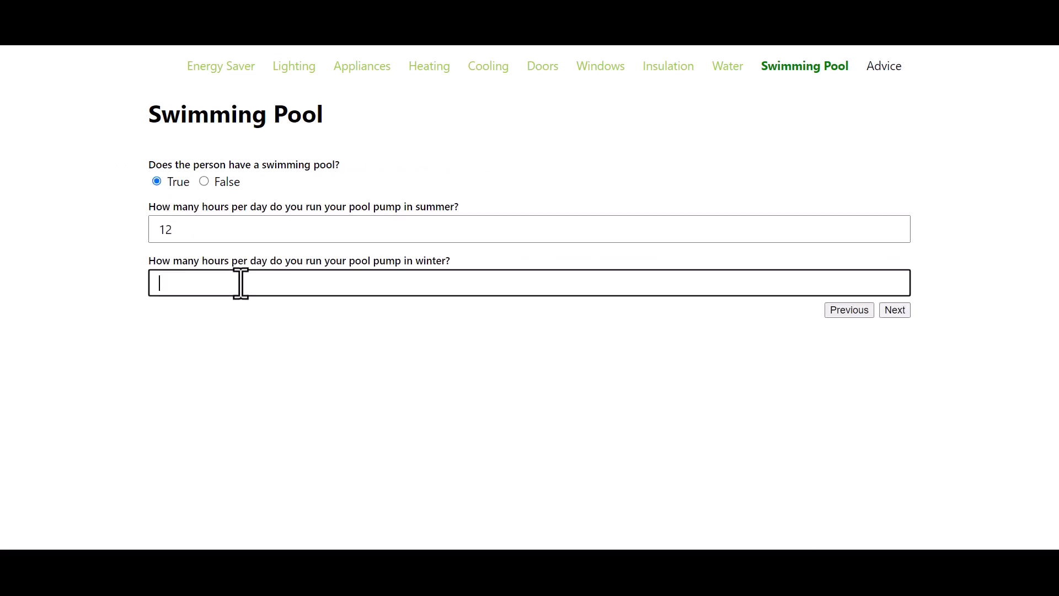
pyautogui.click(898, 311)
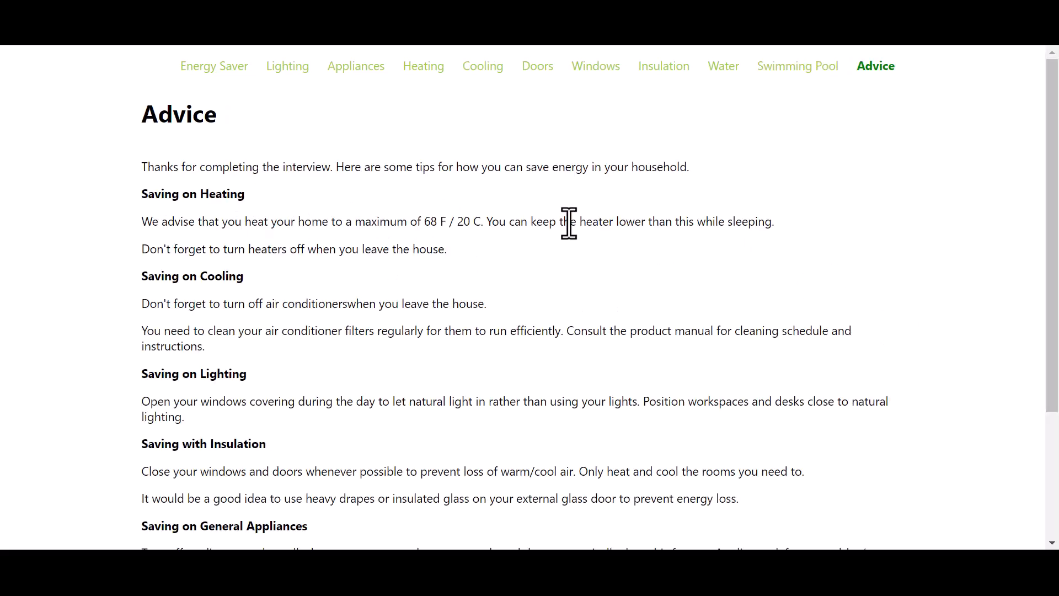
pyautogui.scroll(-3, 659, 228)
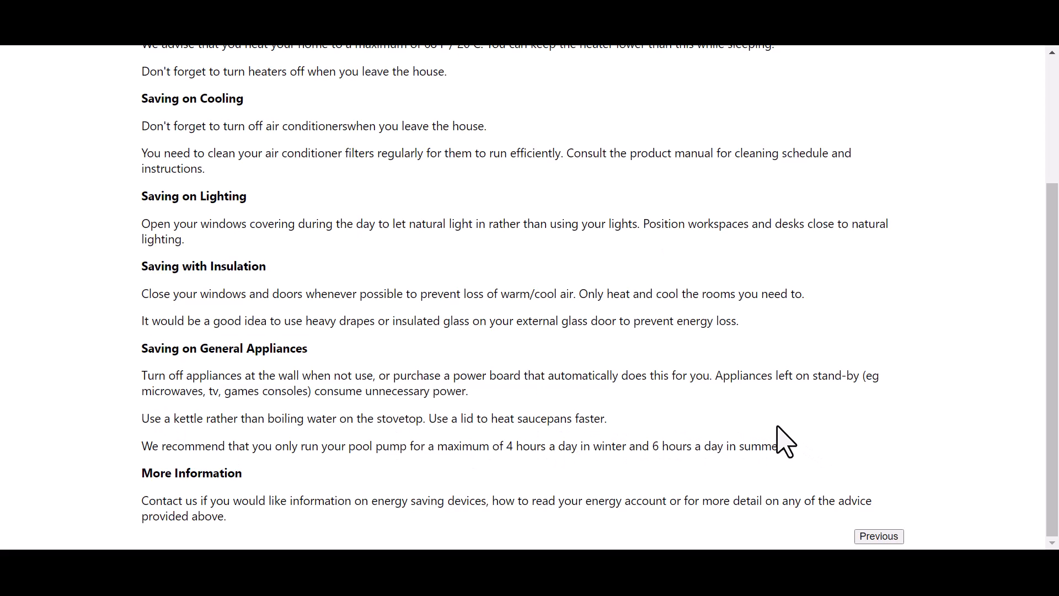
pyautogui.scroll(3, 783, 441)
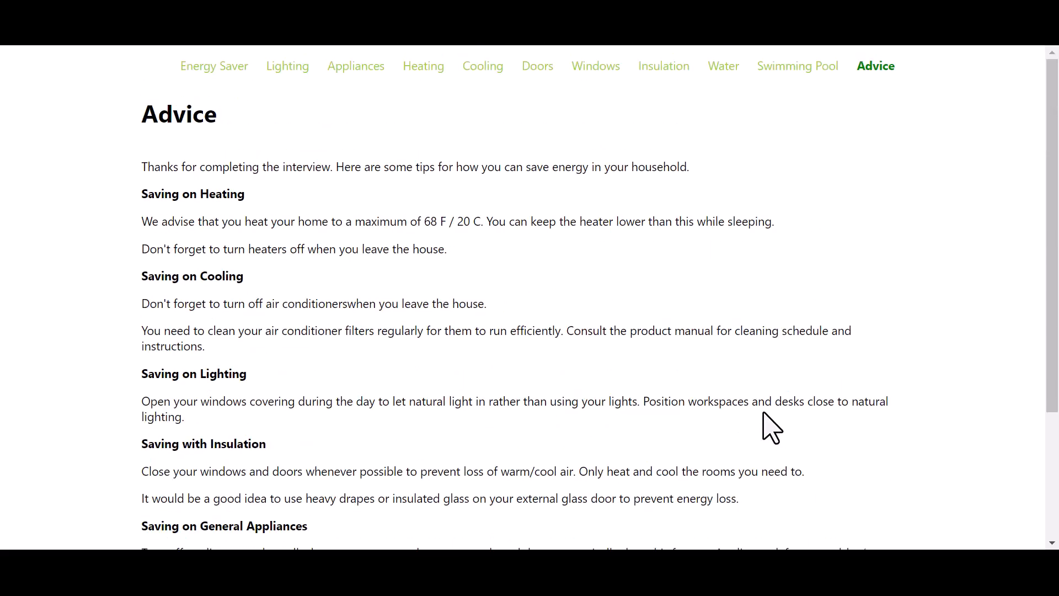